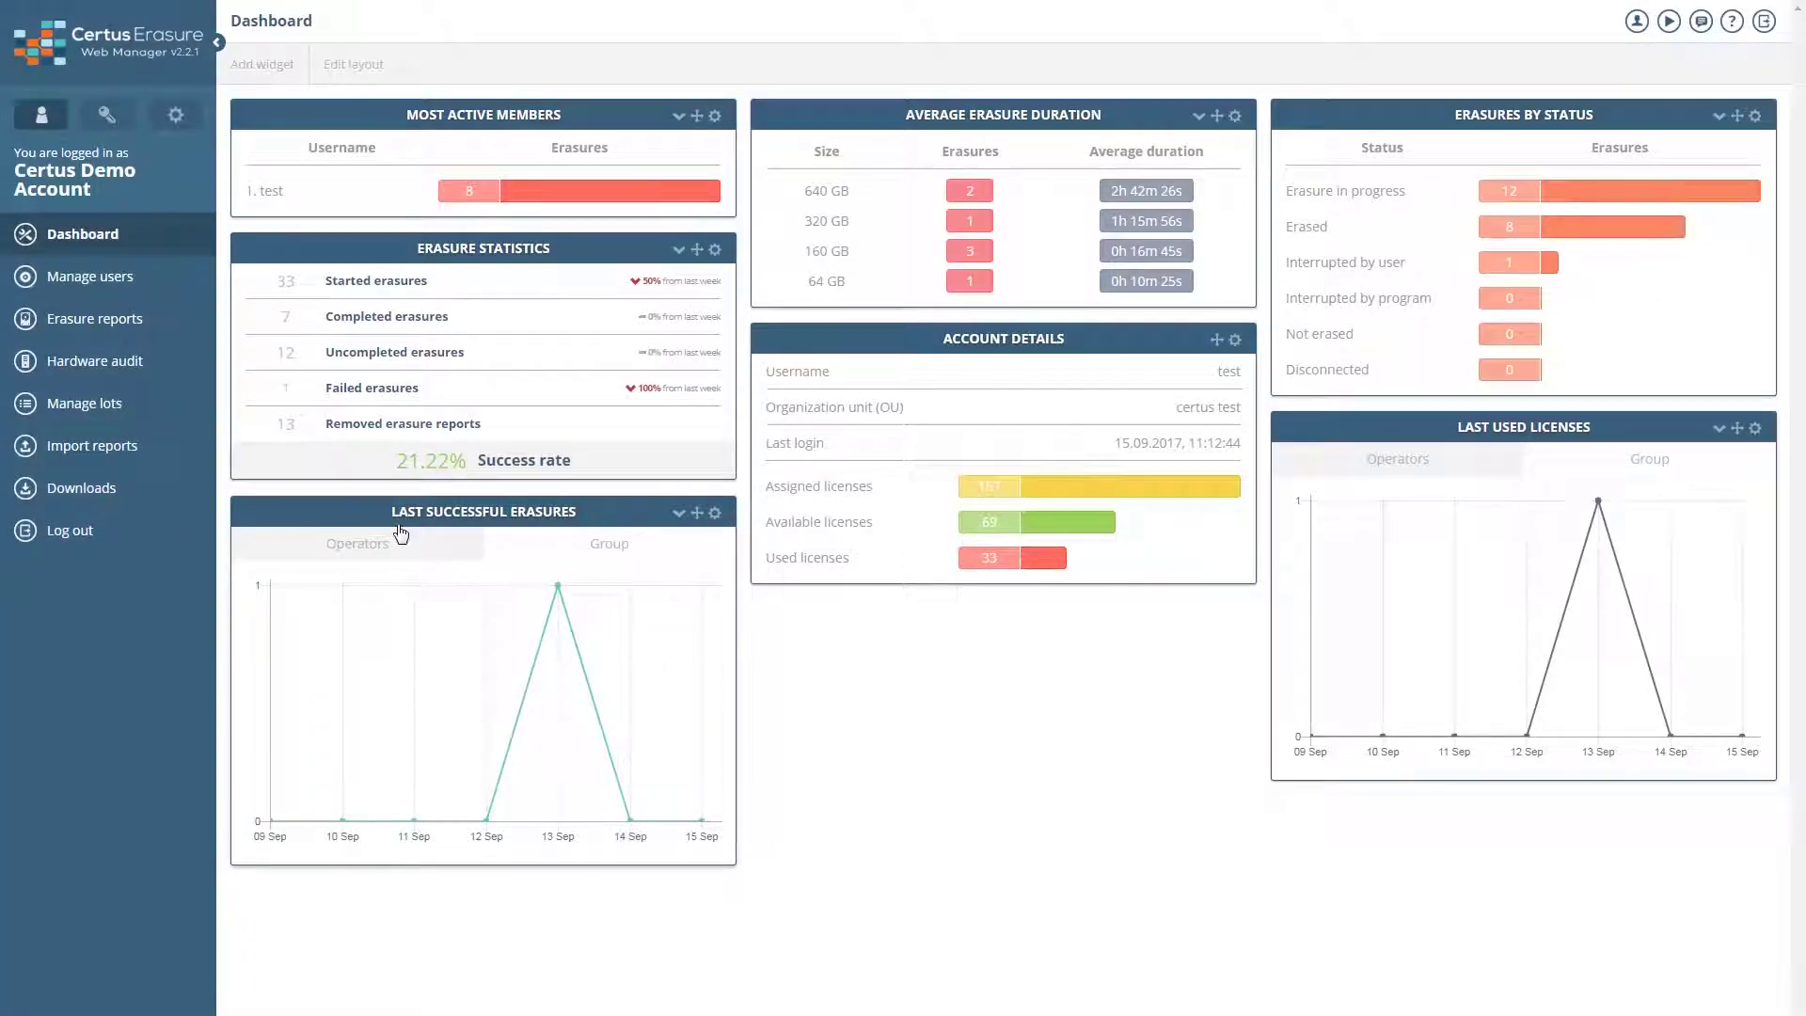
Show the erasure reports sorted by Status descending, with Interrupted by user first
left_click(119, 325)
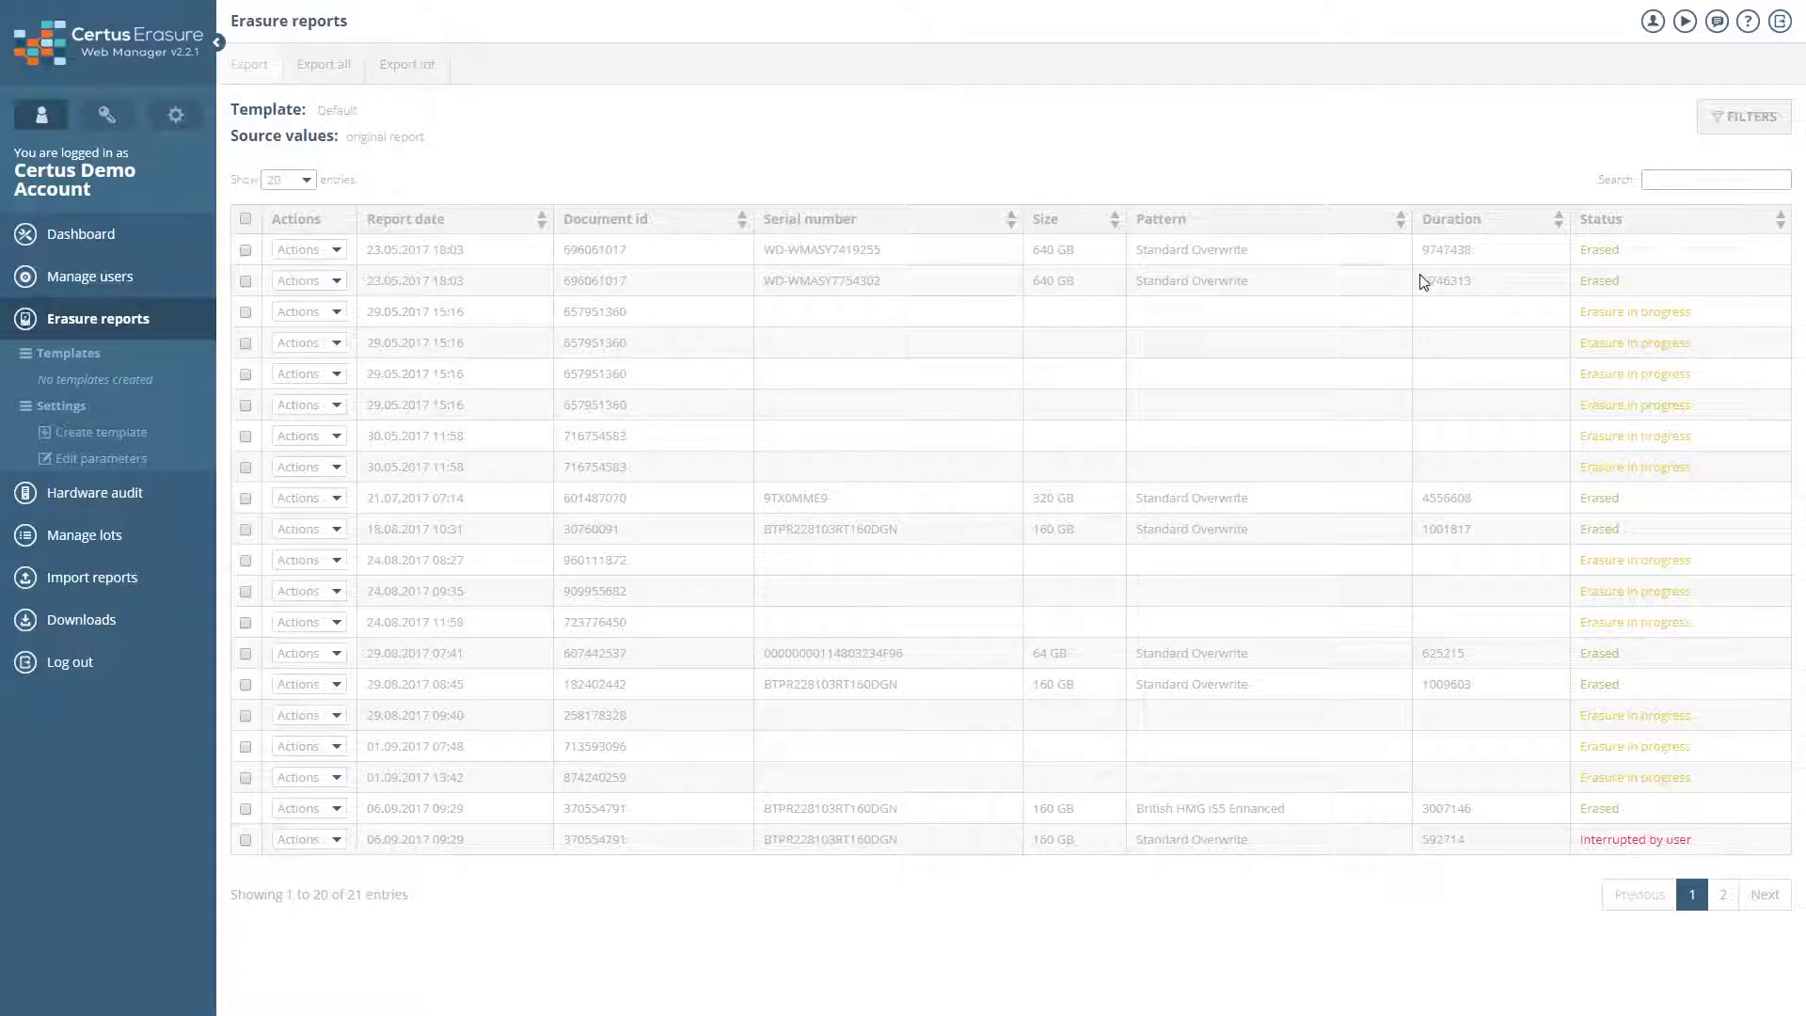
left_click(1657, 230)
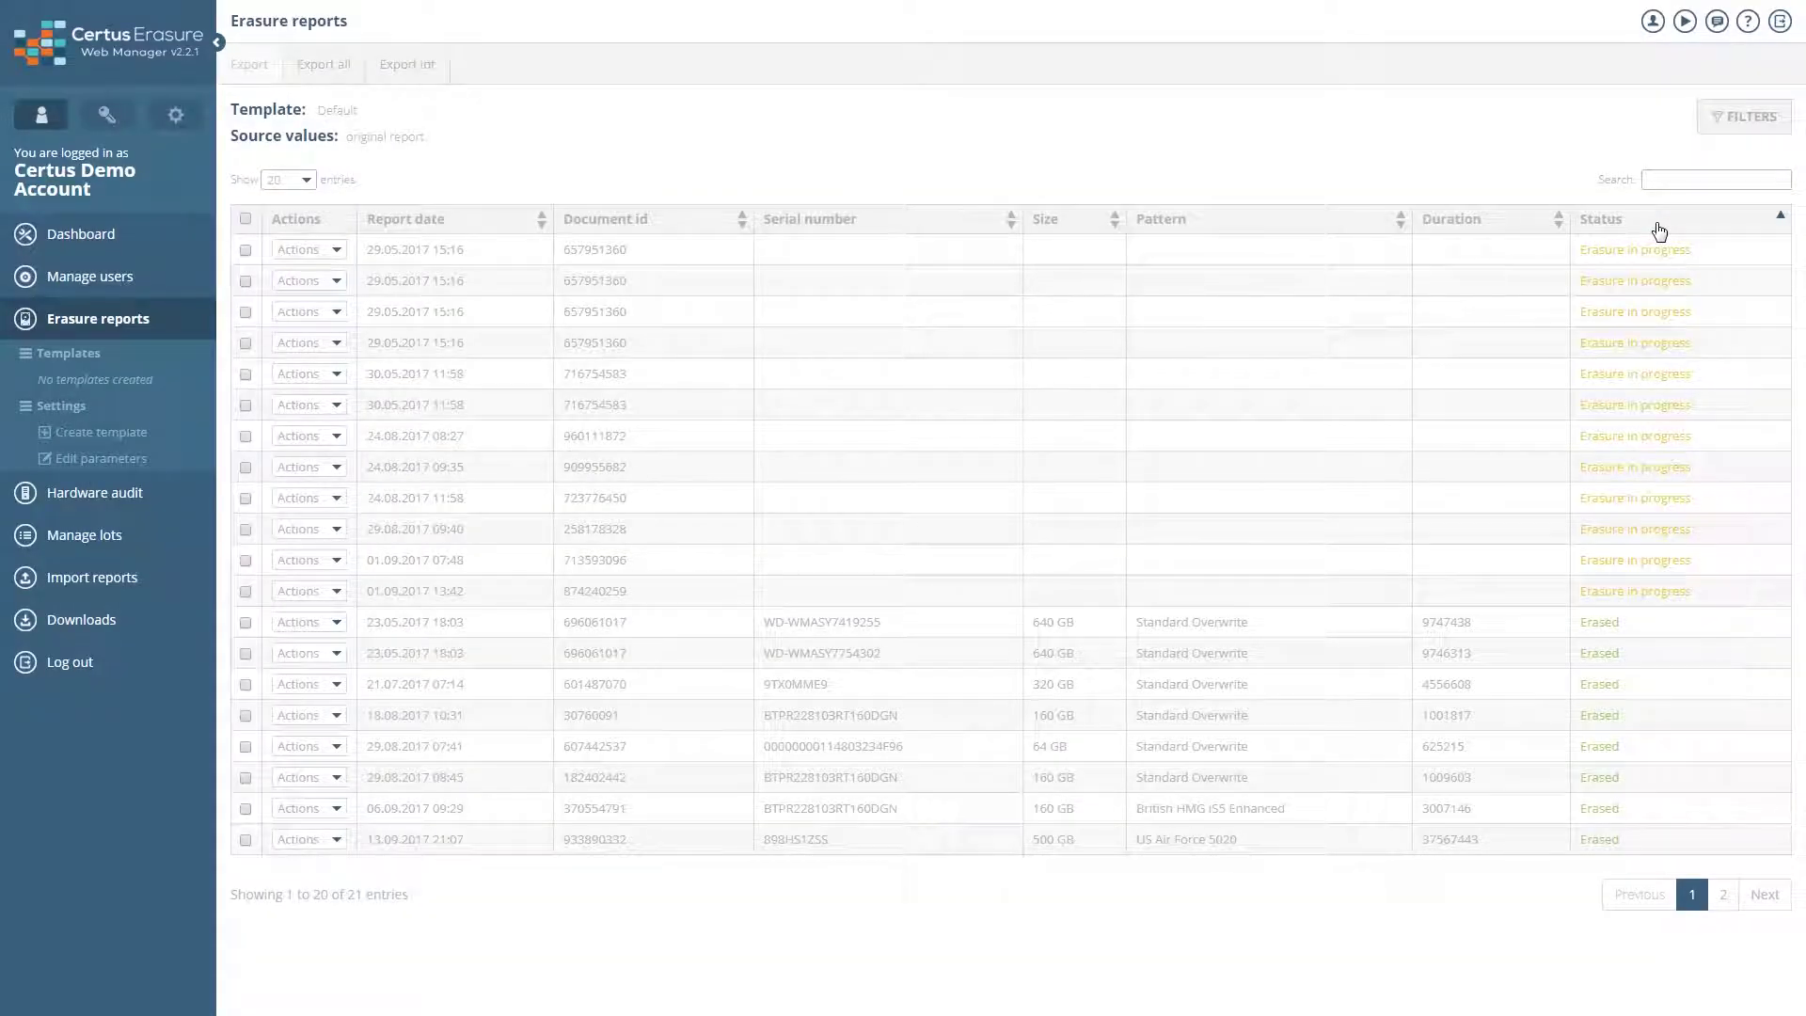
left_click(1659, 231)
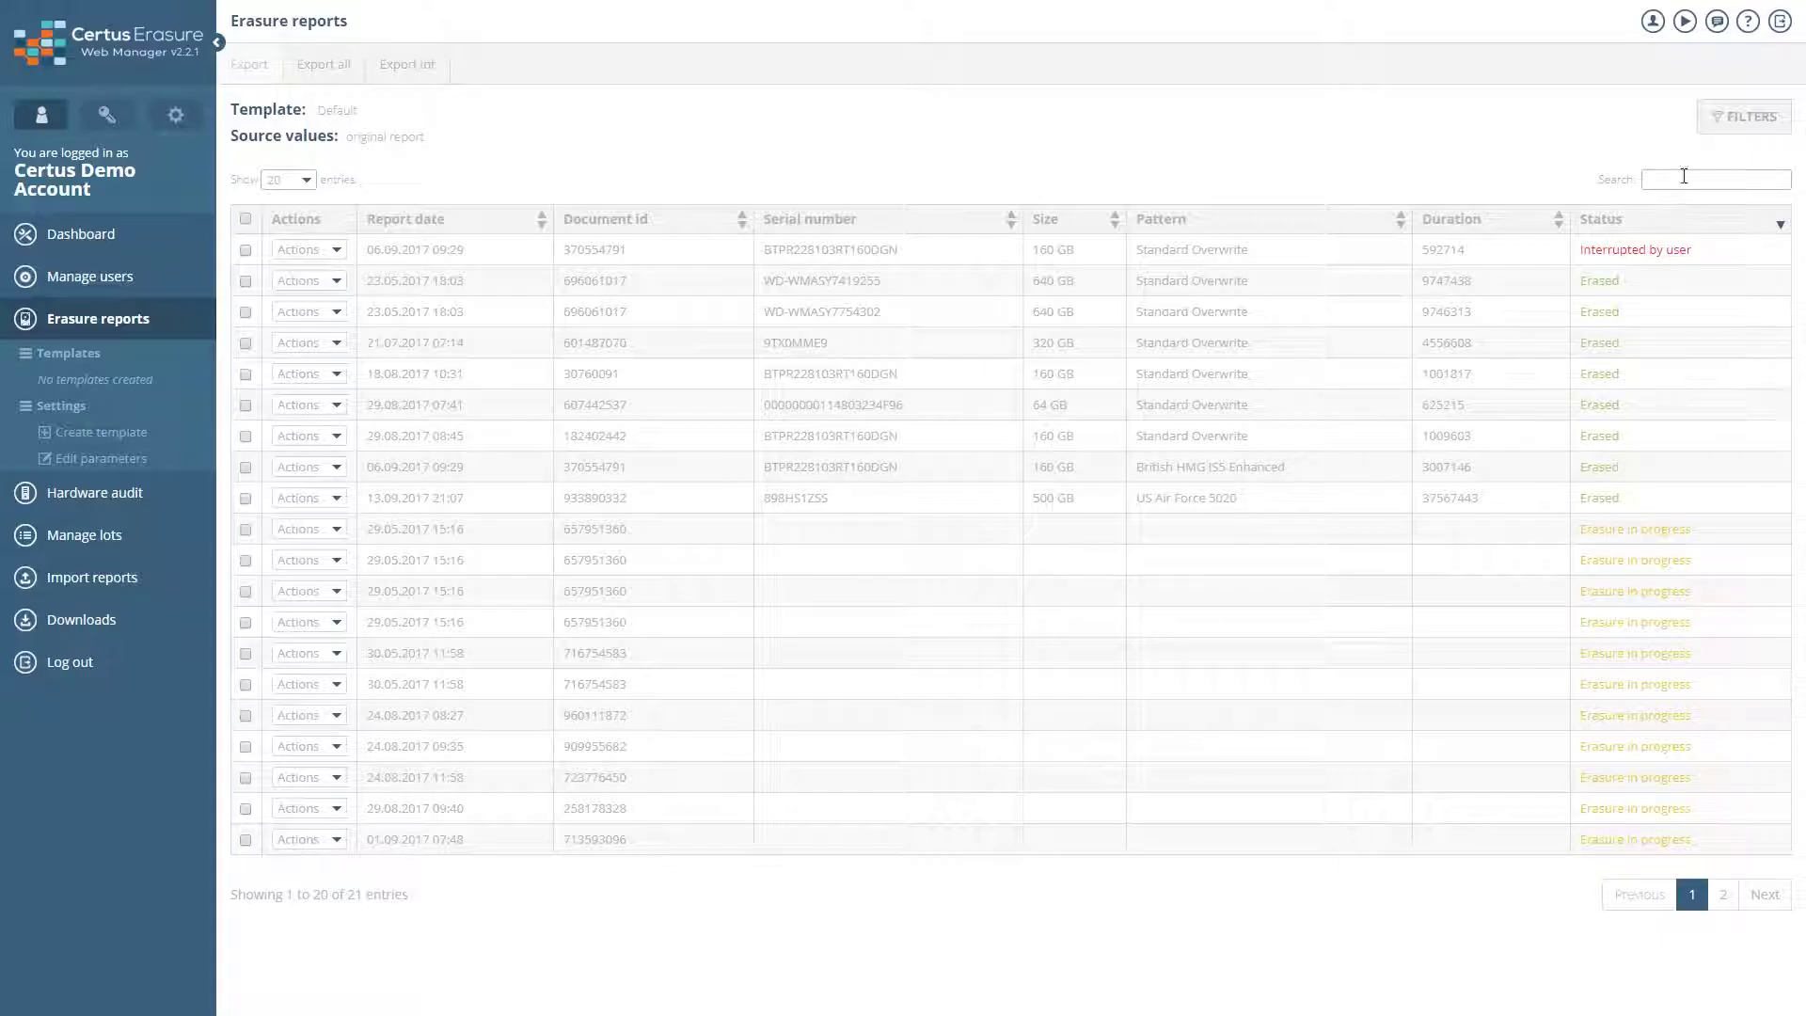
Filter the reports by lot Customer1_Lot-2, then Customer1_Lot-1, returning to all lots each time
left_click(1729, 132)
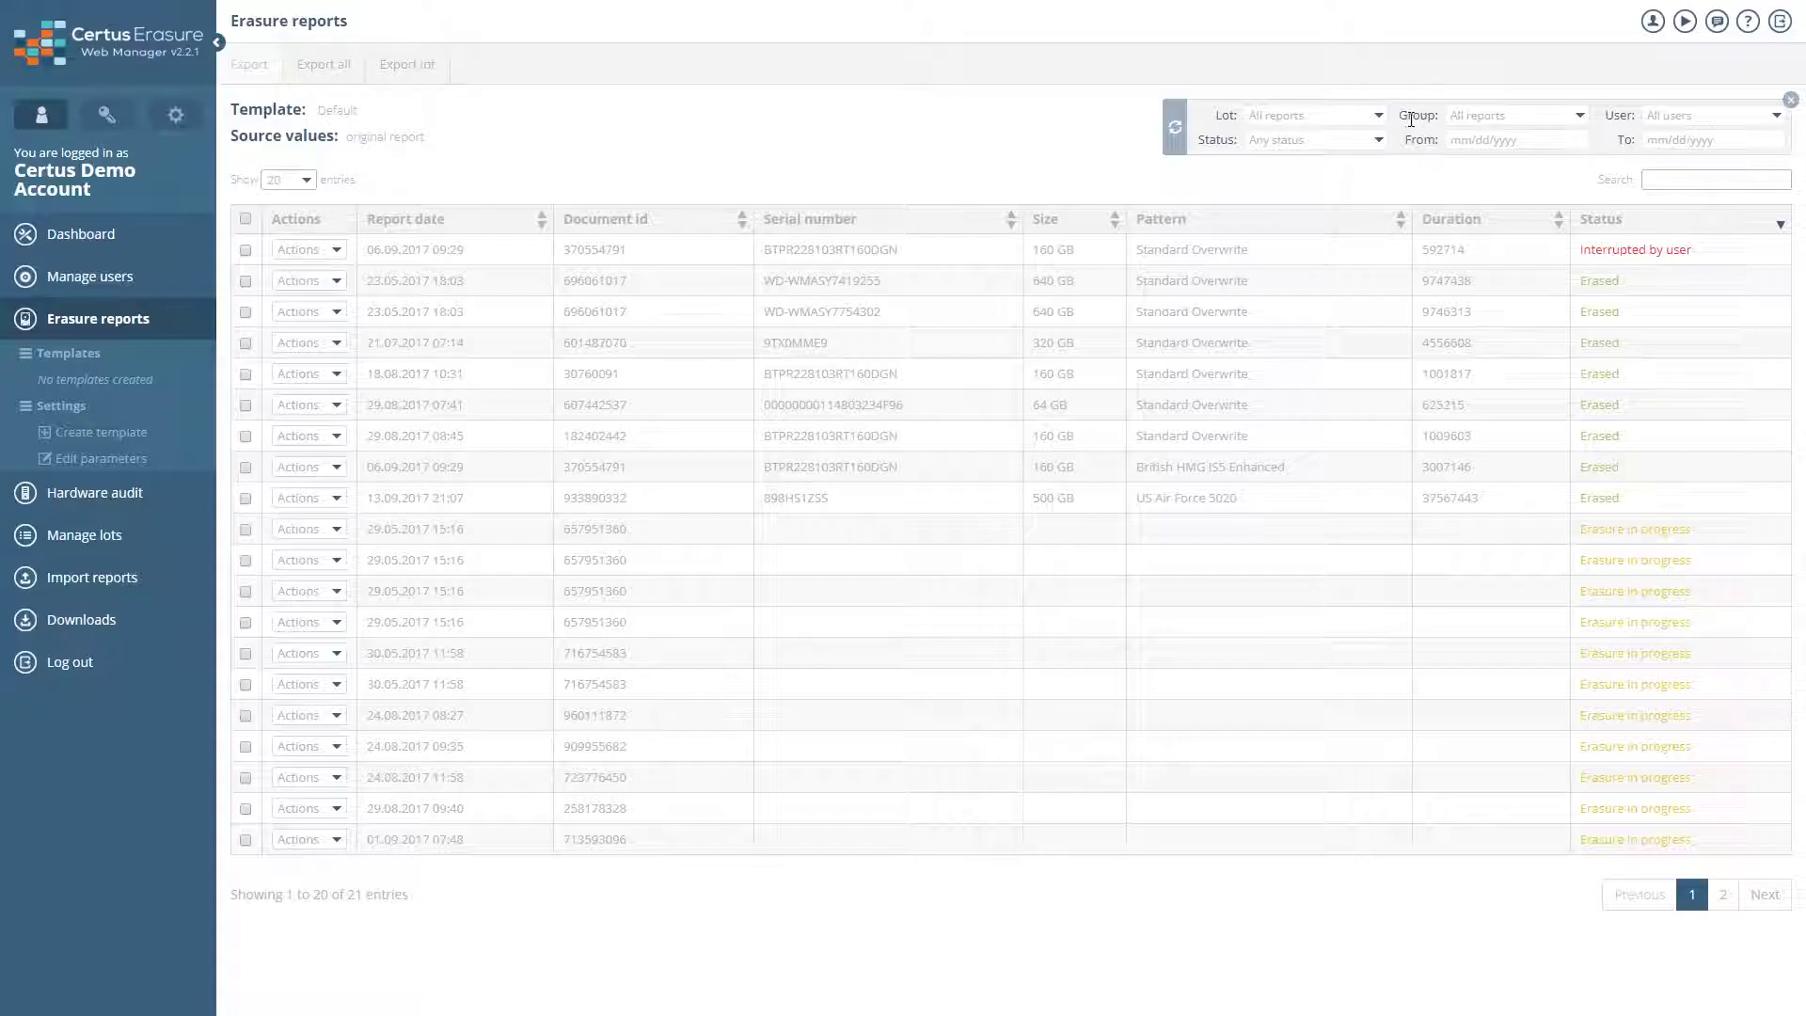
left_click(1379, 119)
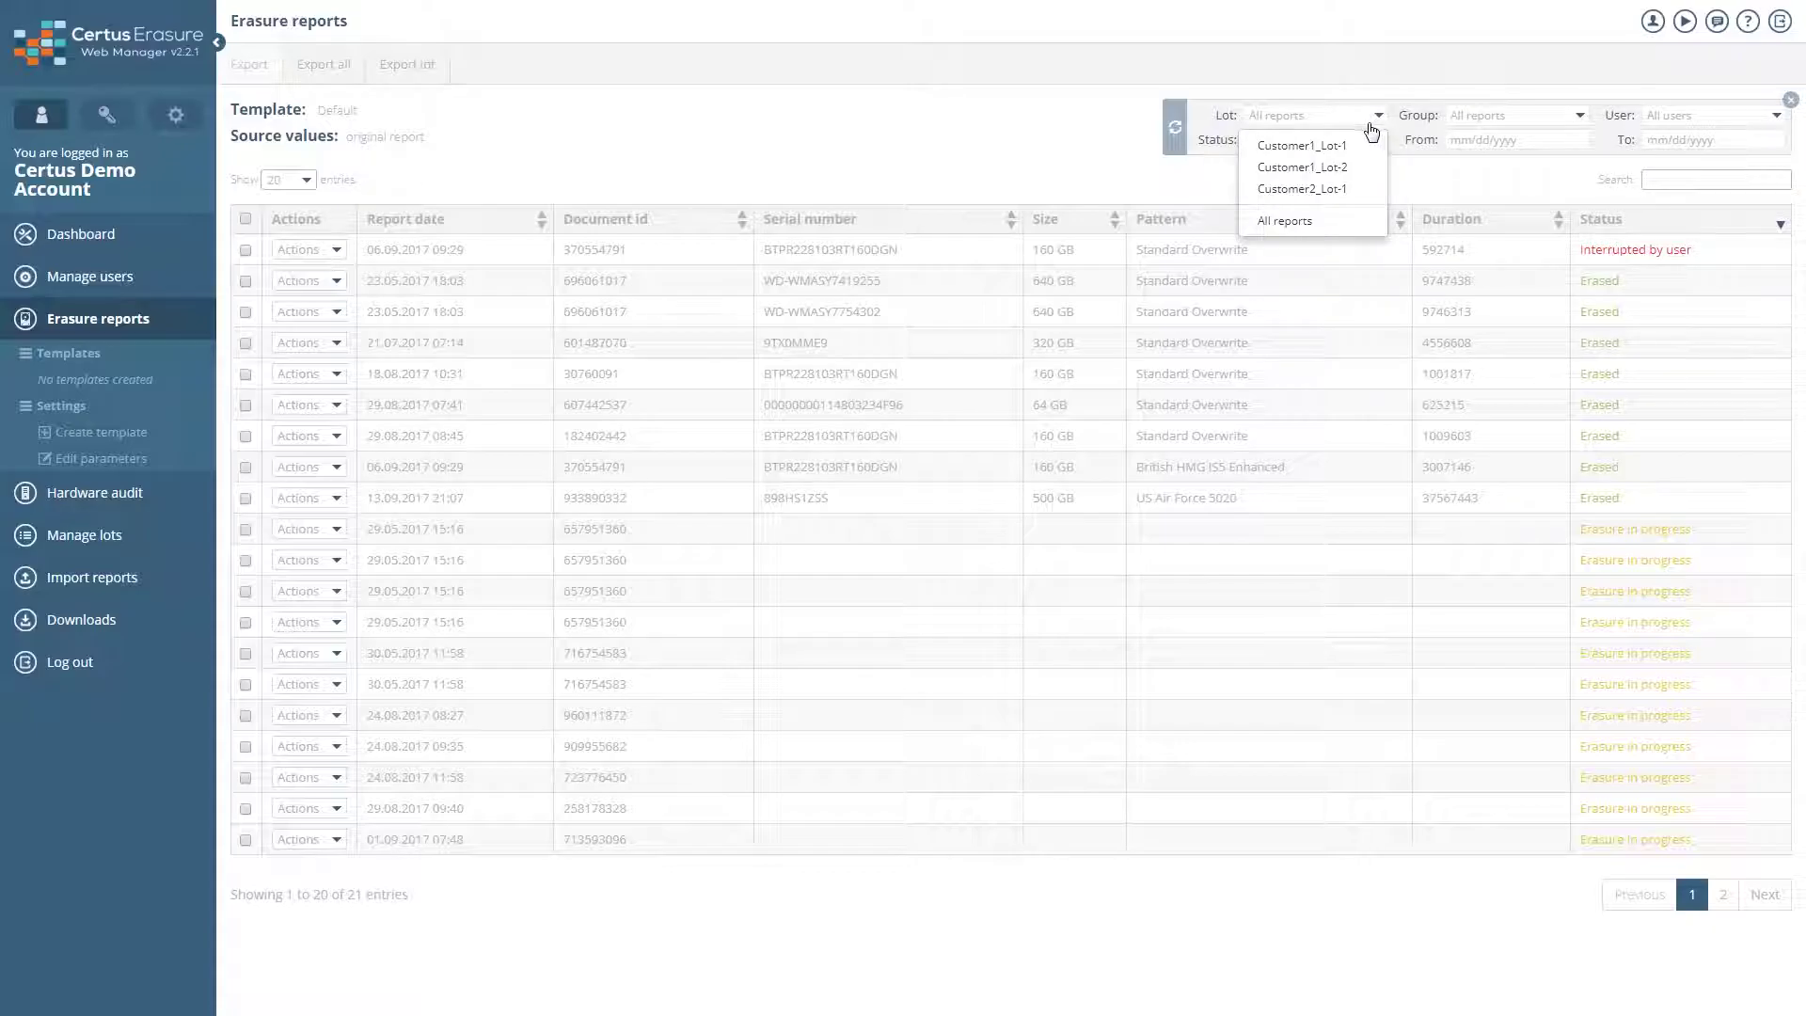
left_click(1315, 169)
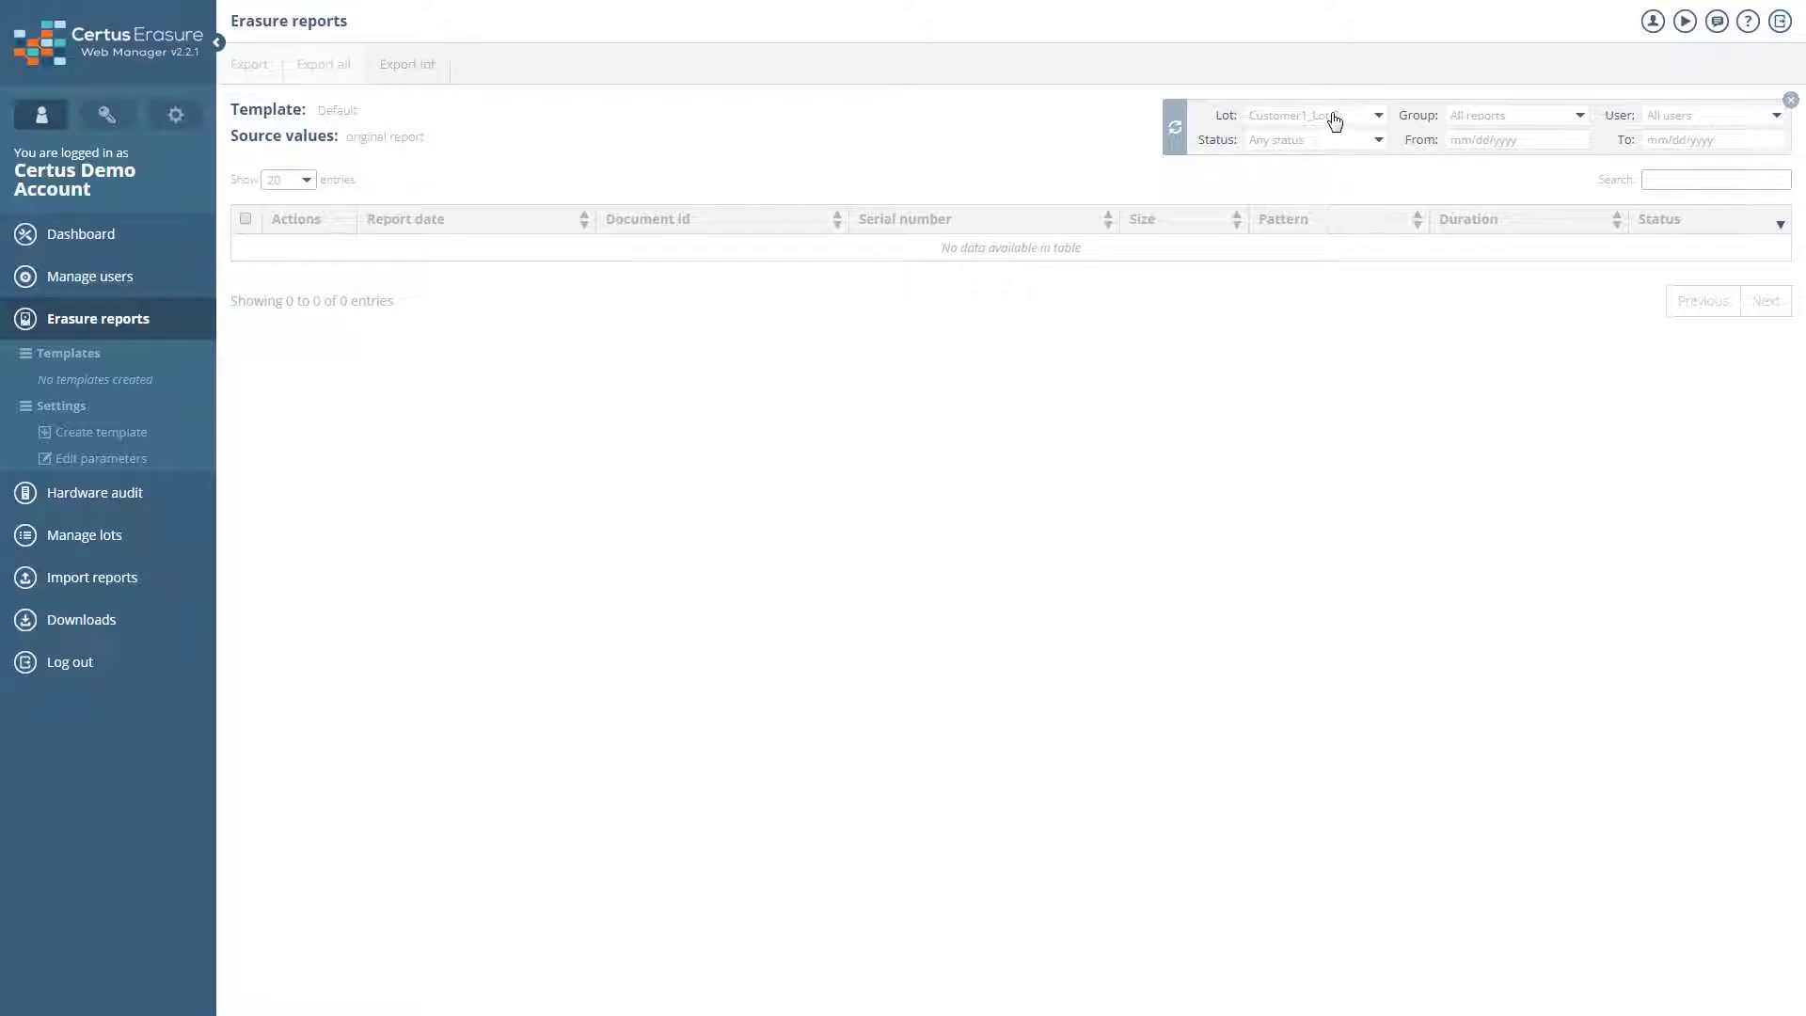
left_click(1335, 119)
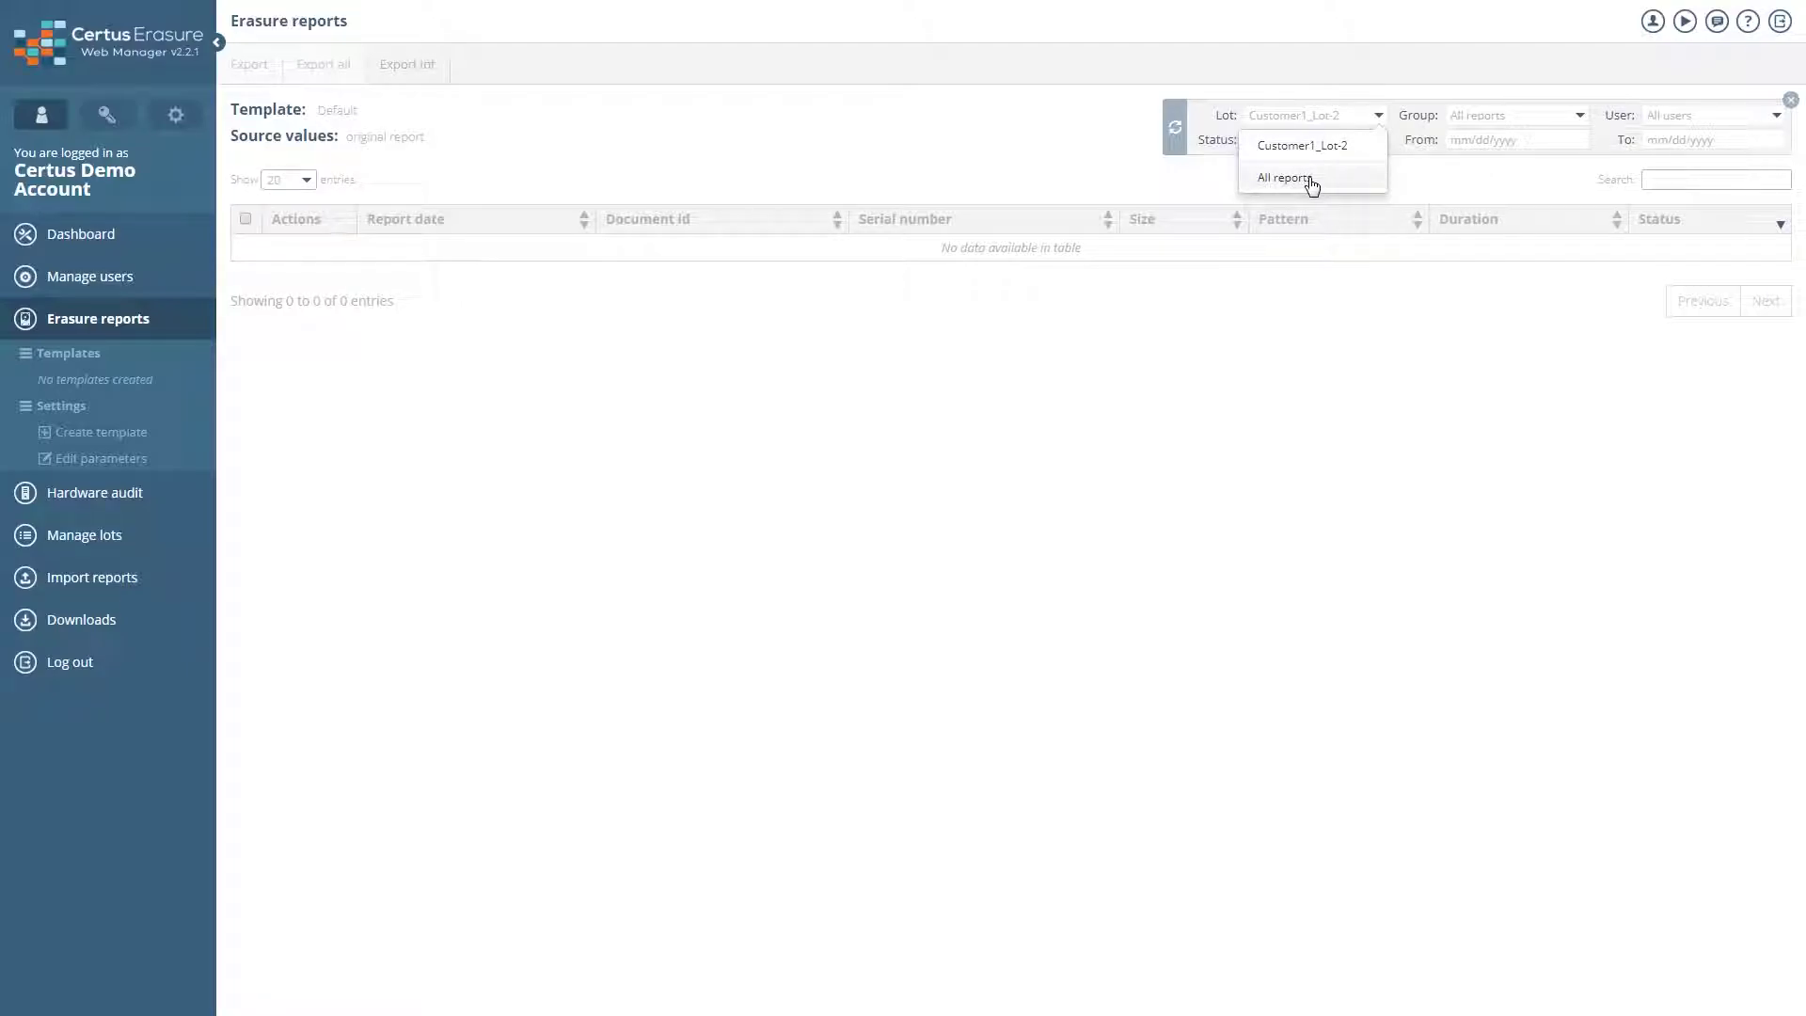
left_click(1312, 184)
left_click(1304, 118)
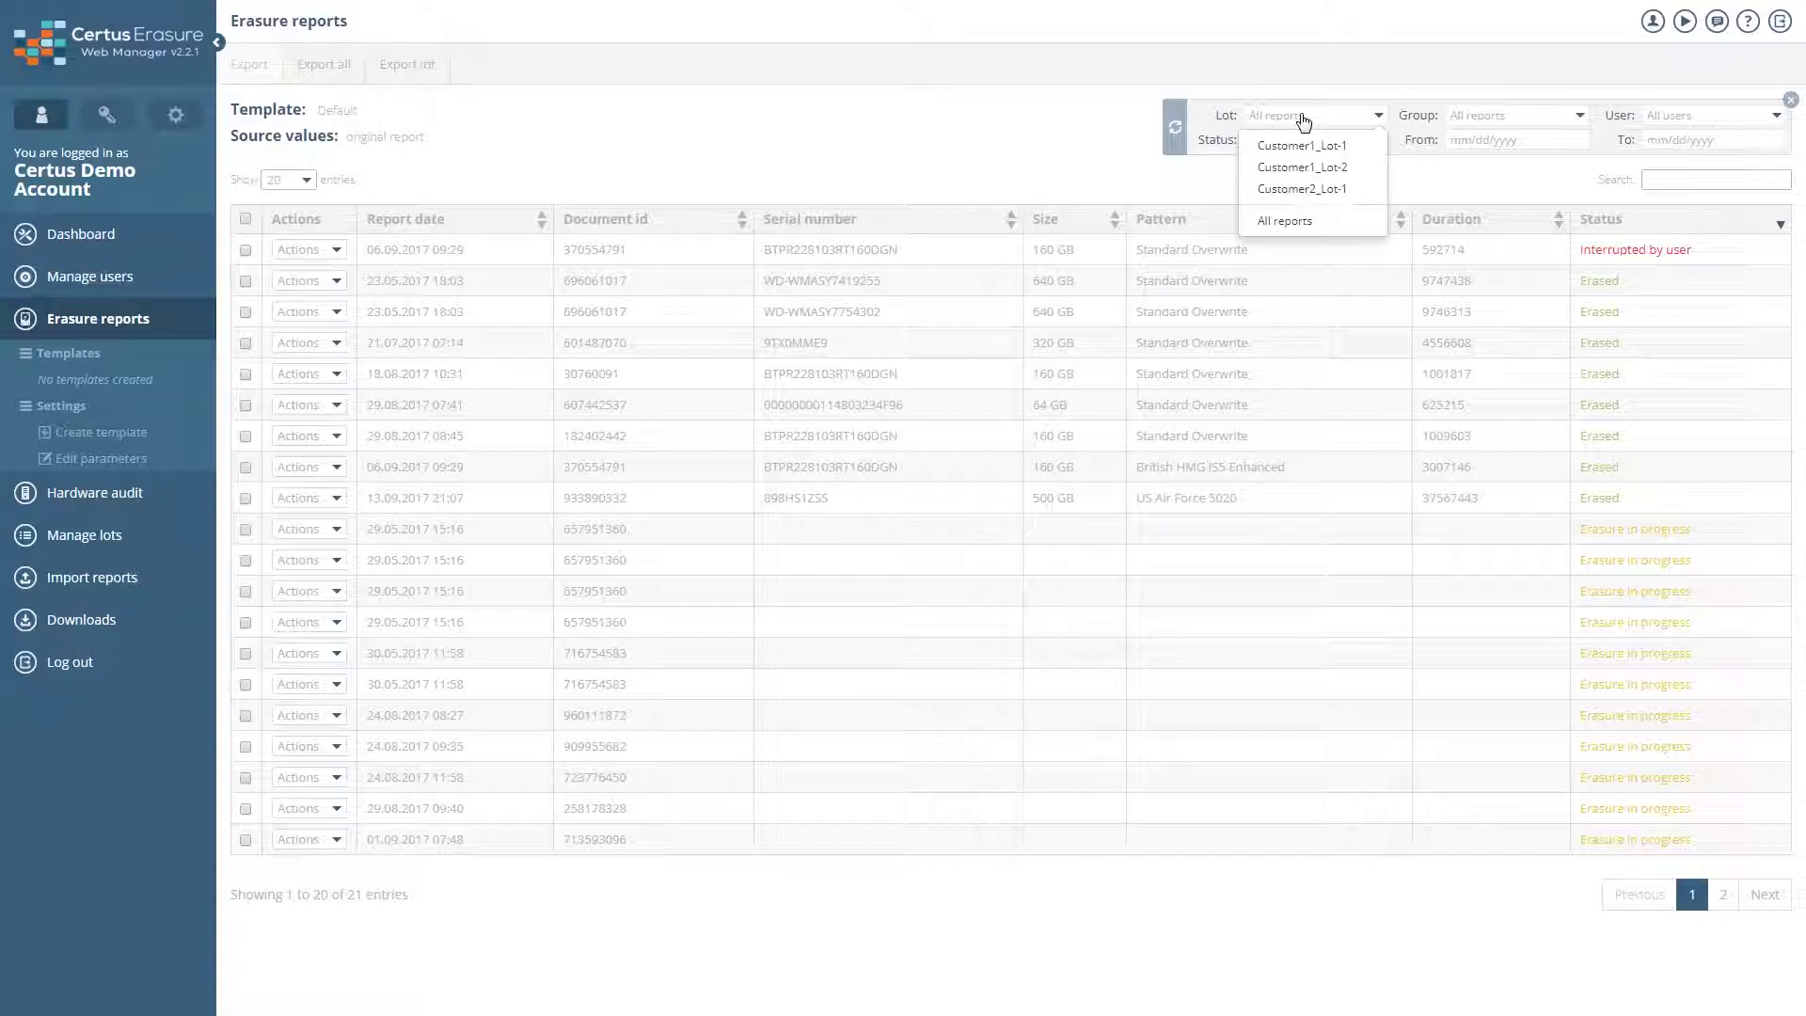
left_click(1303, 147)
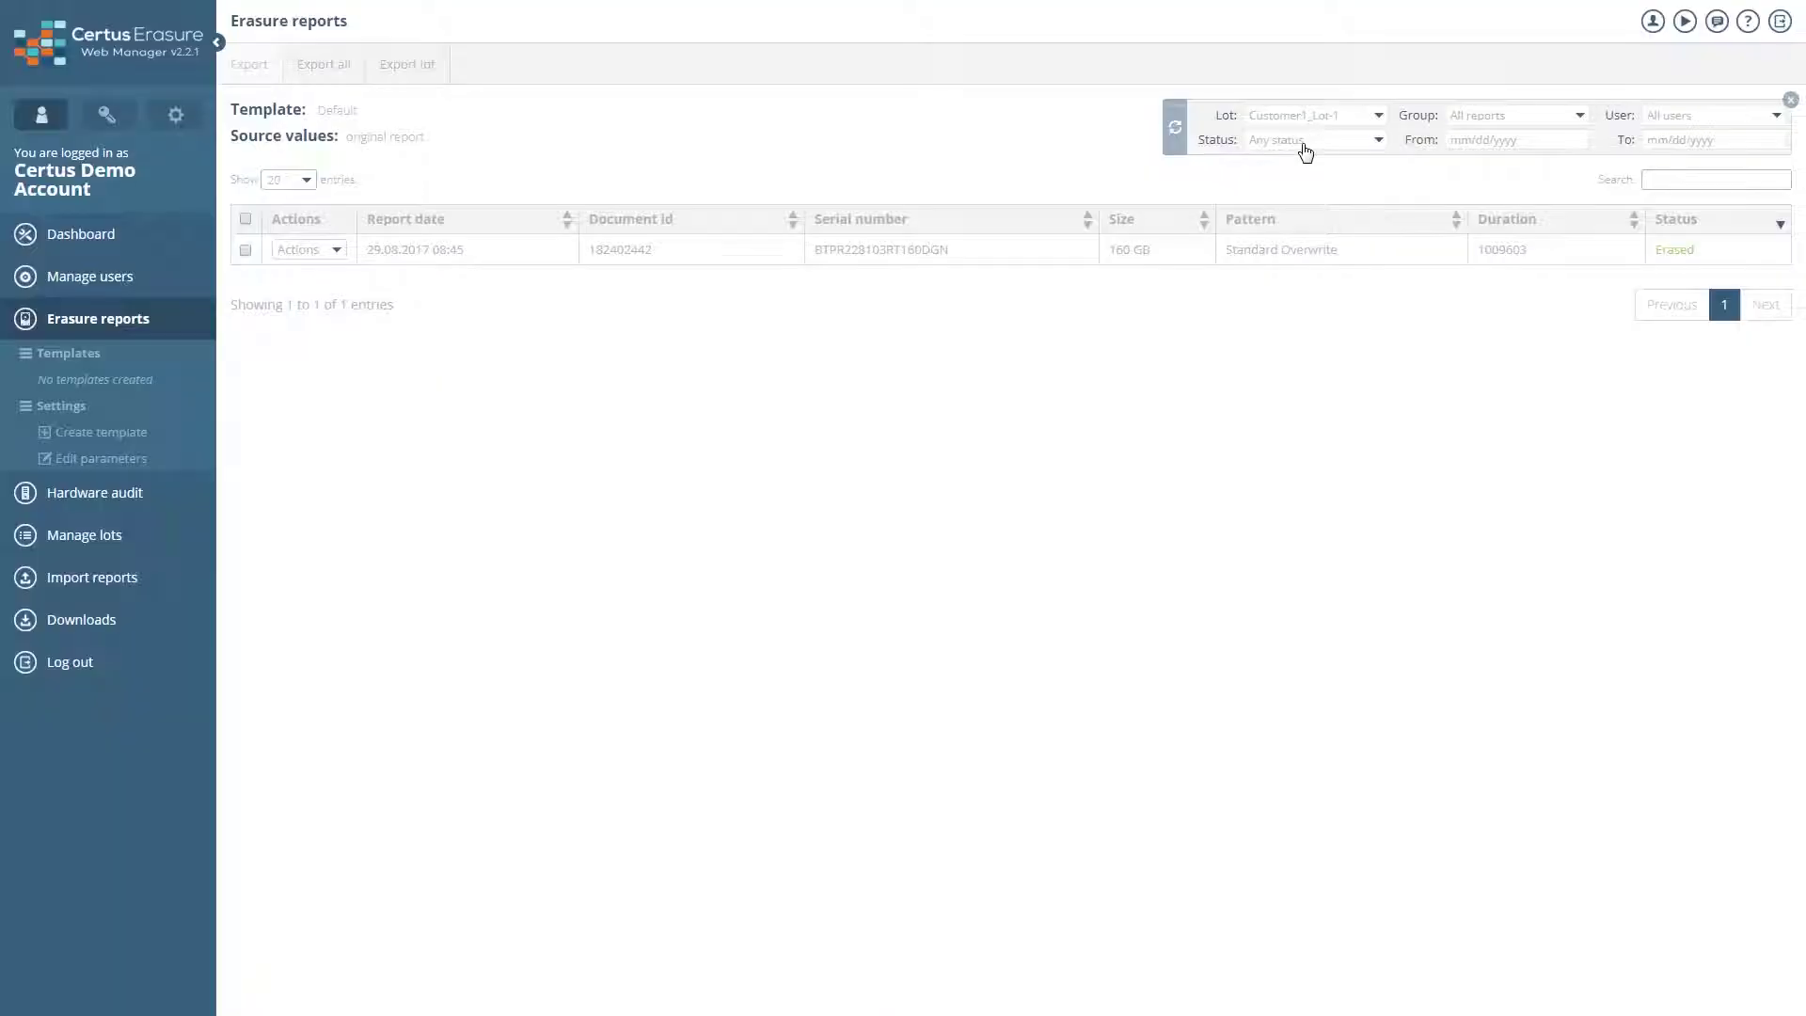
left_click(1302, 120)
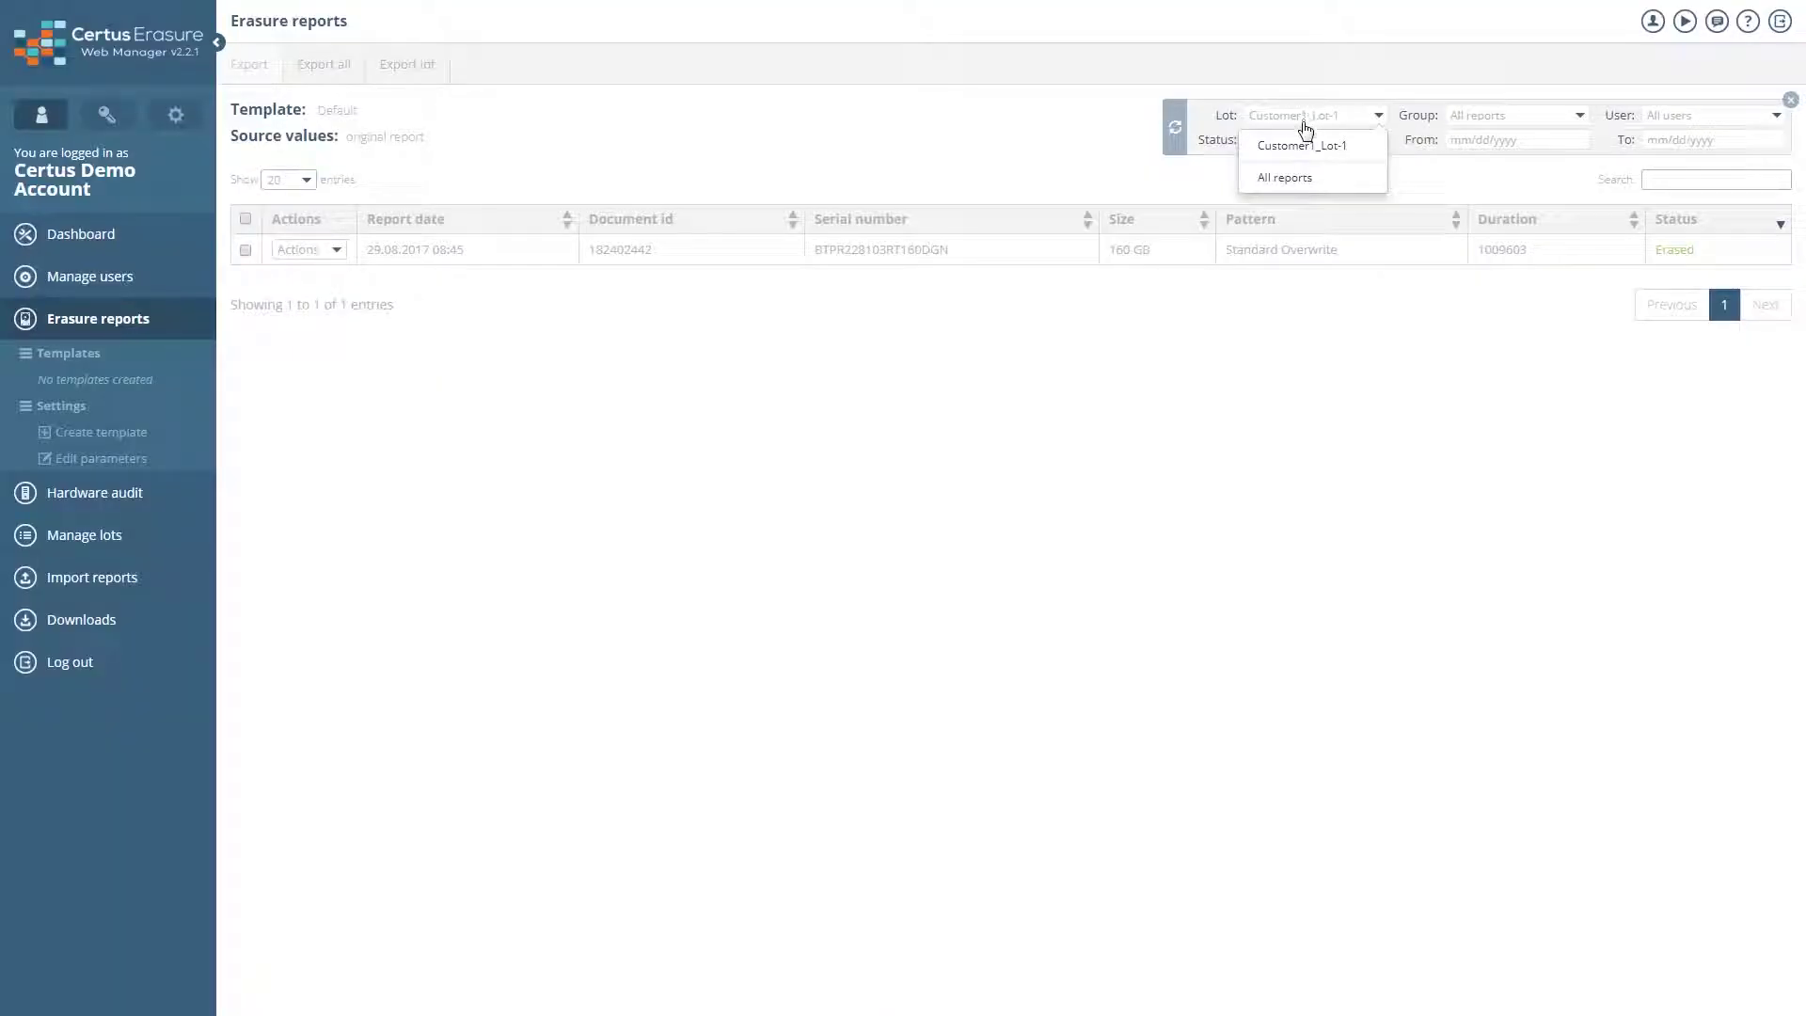
left_click(1310, 177)
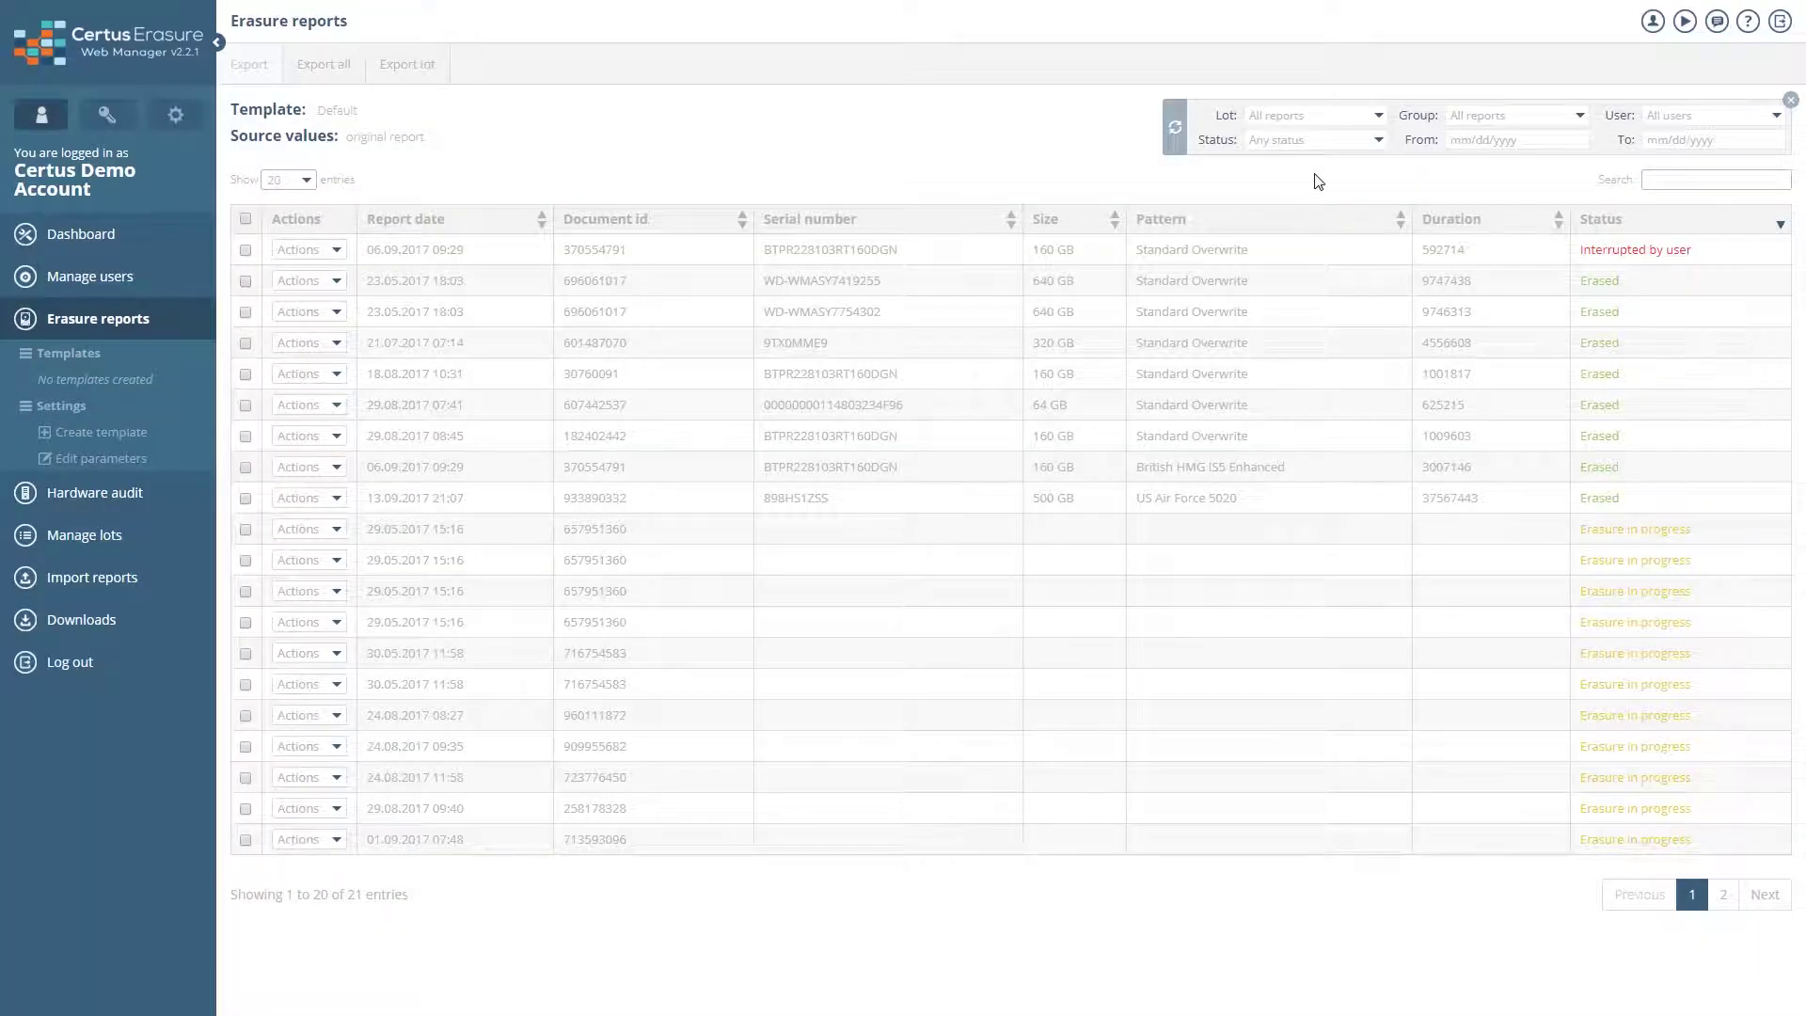
Filter the reports by group Beispiel GmbH, then return to all groups
left_click(1470, 120)
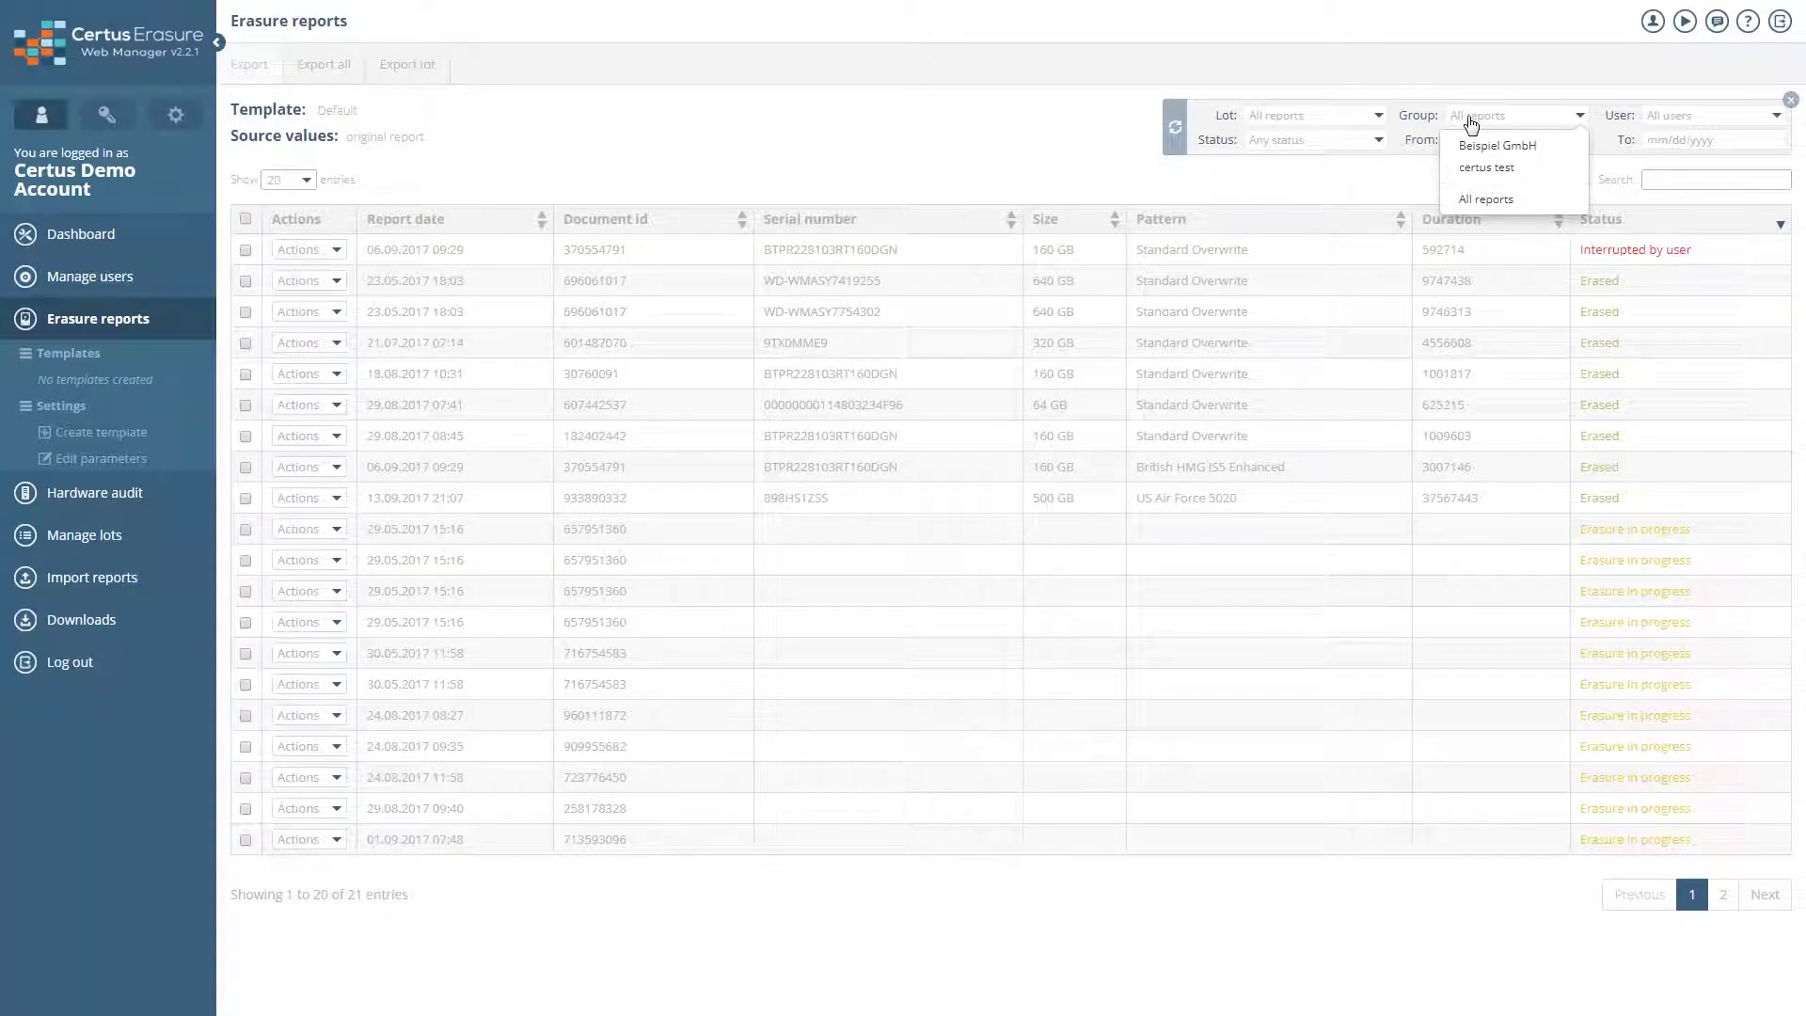
left_click(1472, 147)
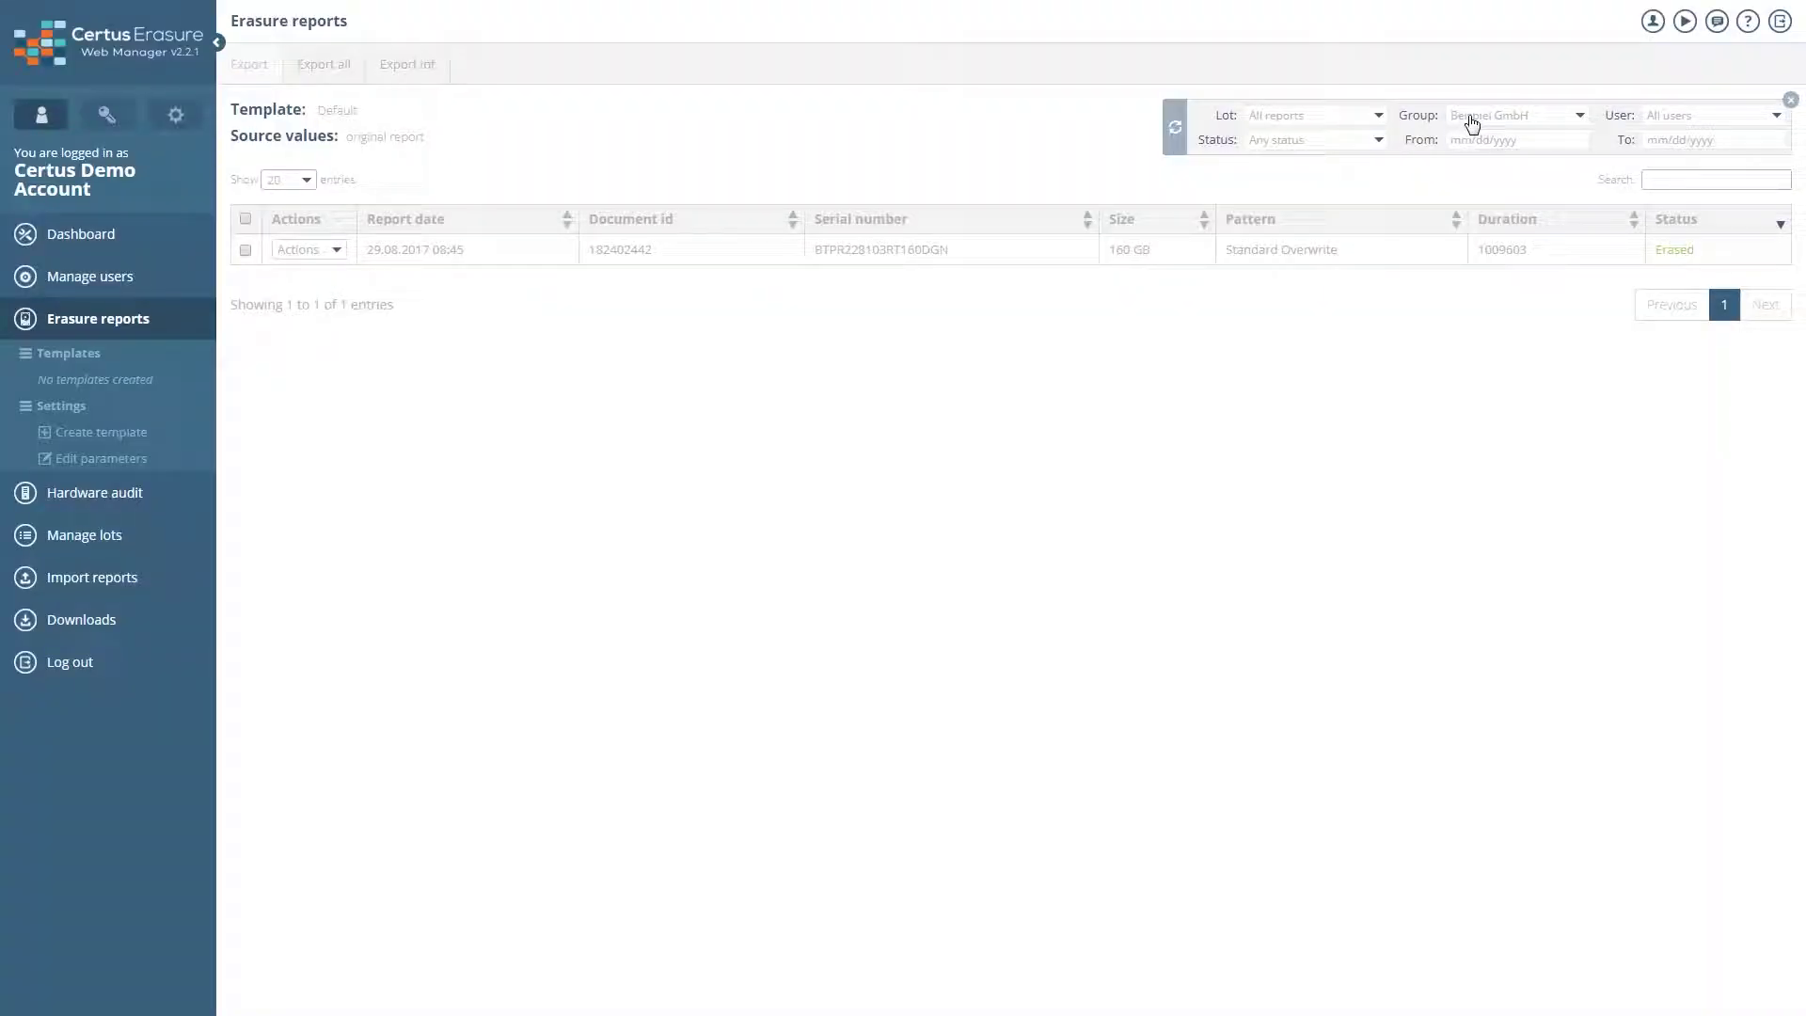
left_click(1472, 119)
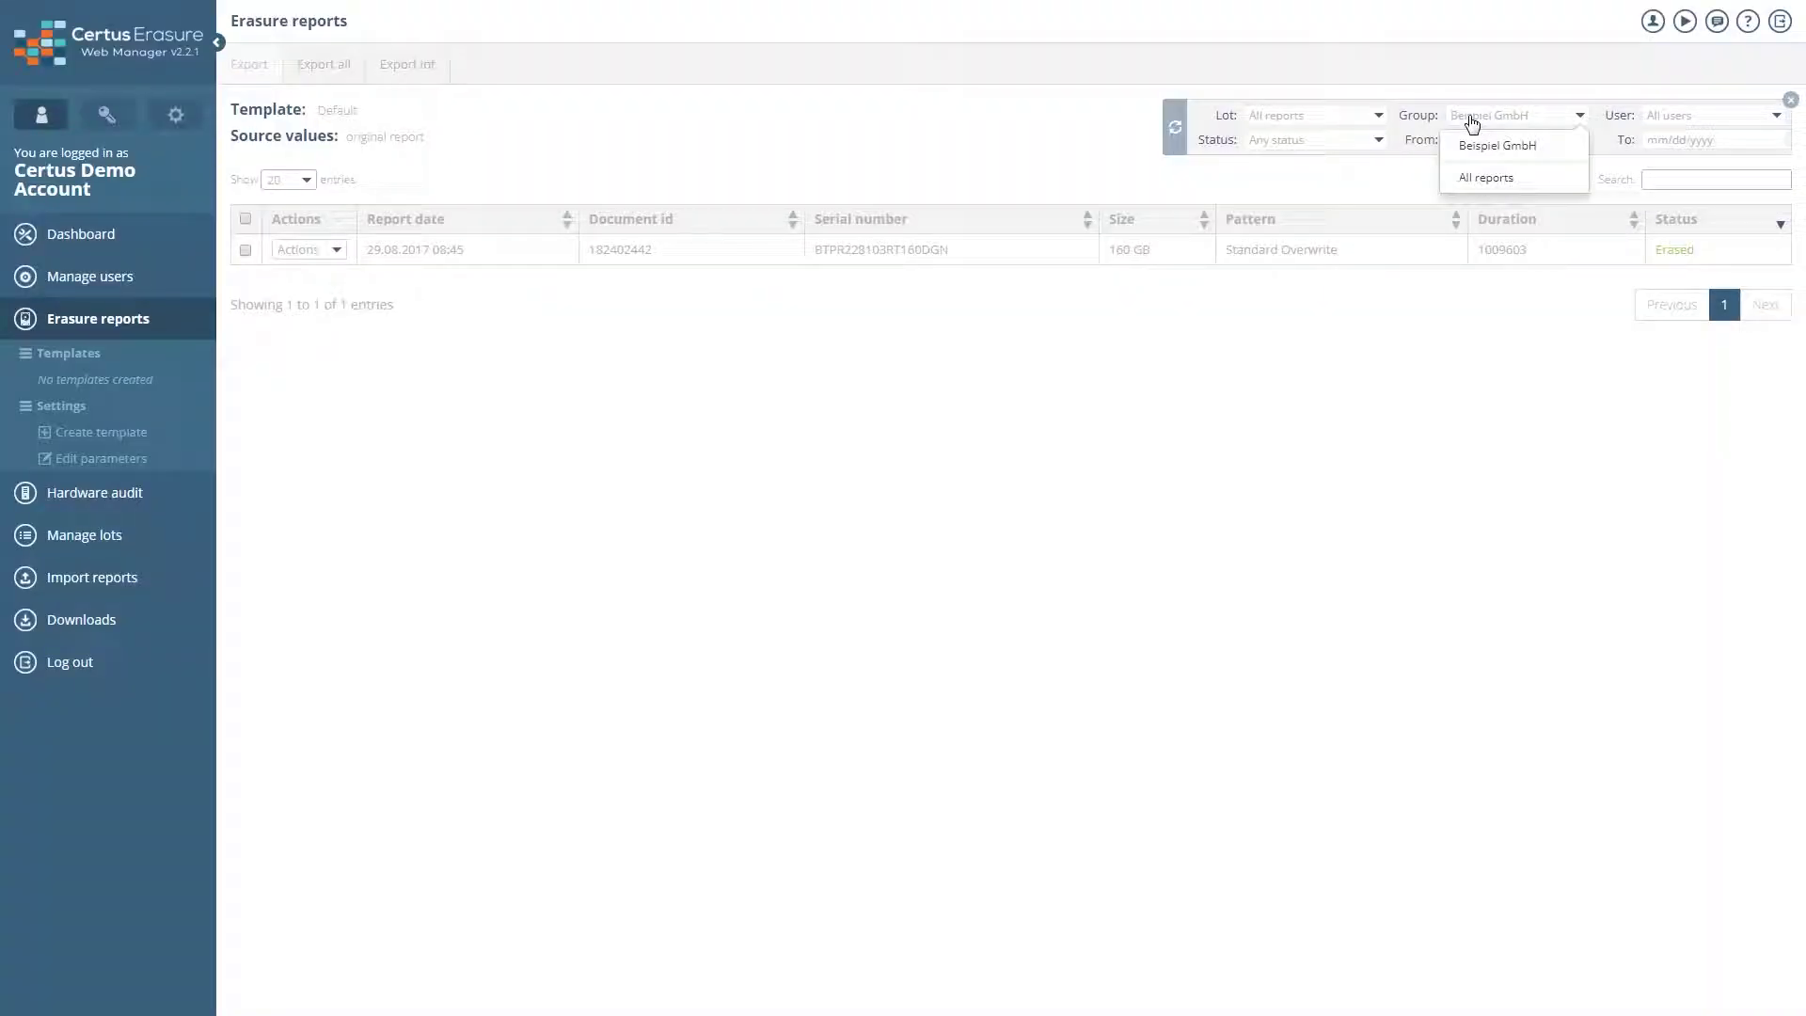
left_click(1474, 179)
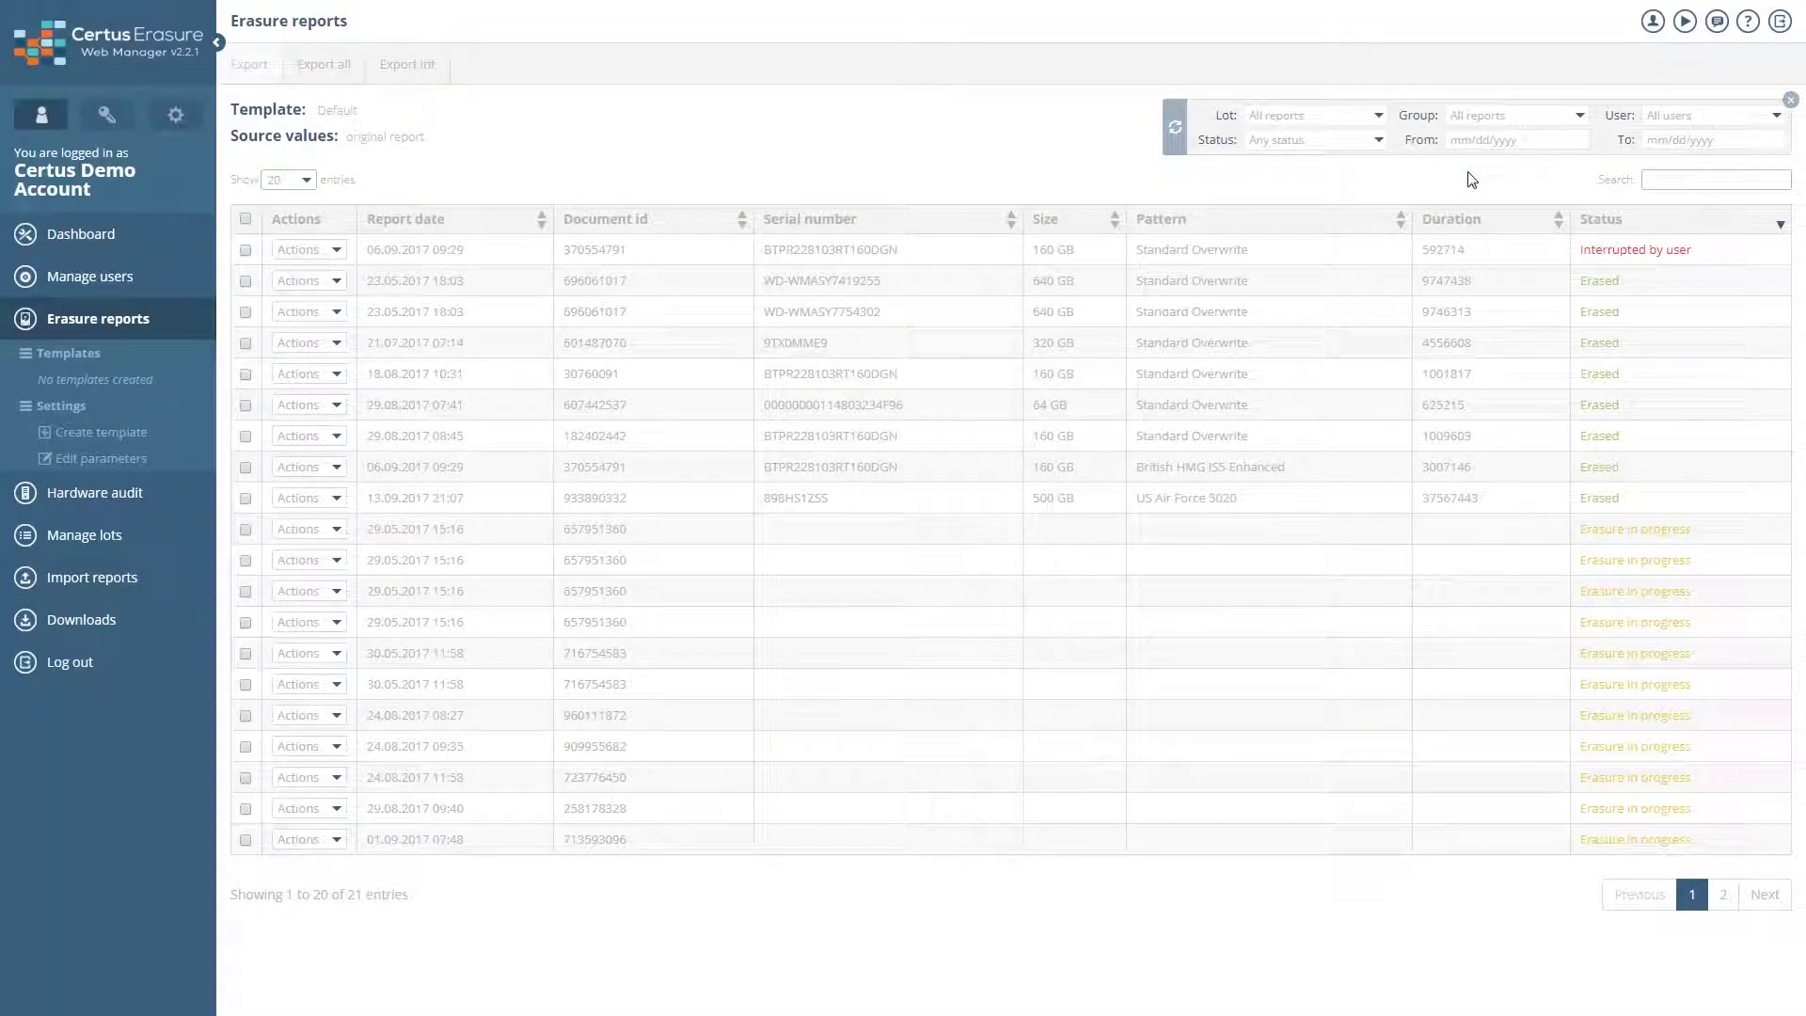
left_click(1662, 125)
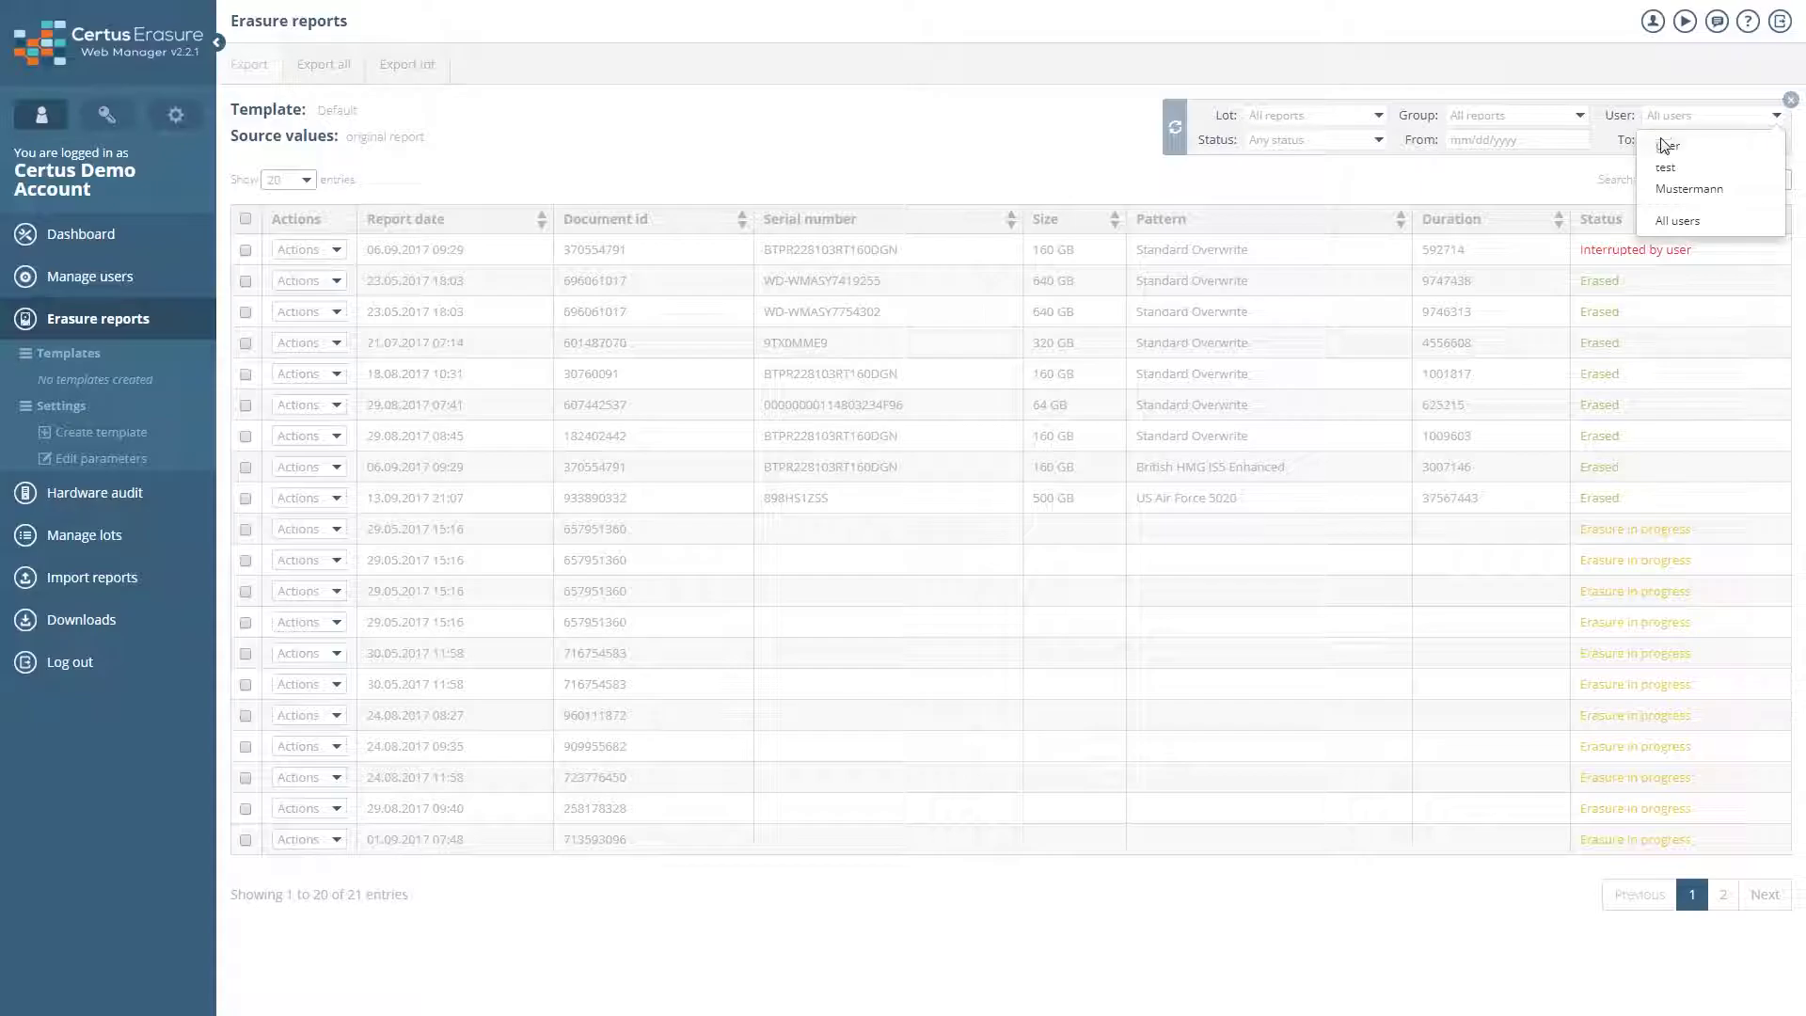
left_click(1662, 187)
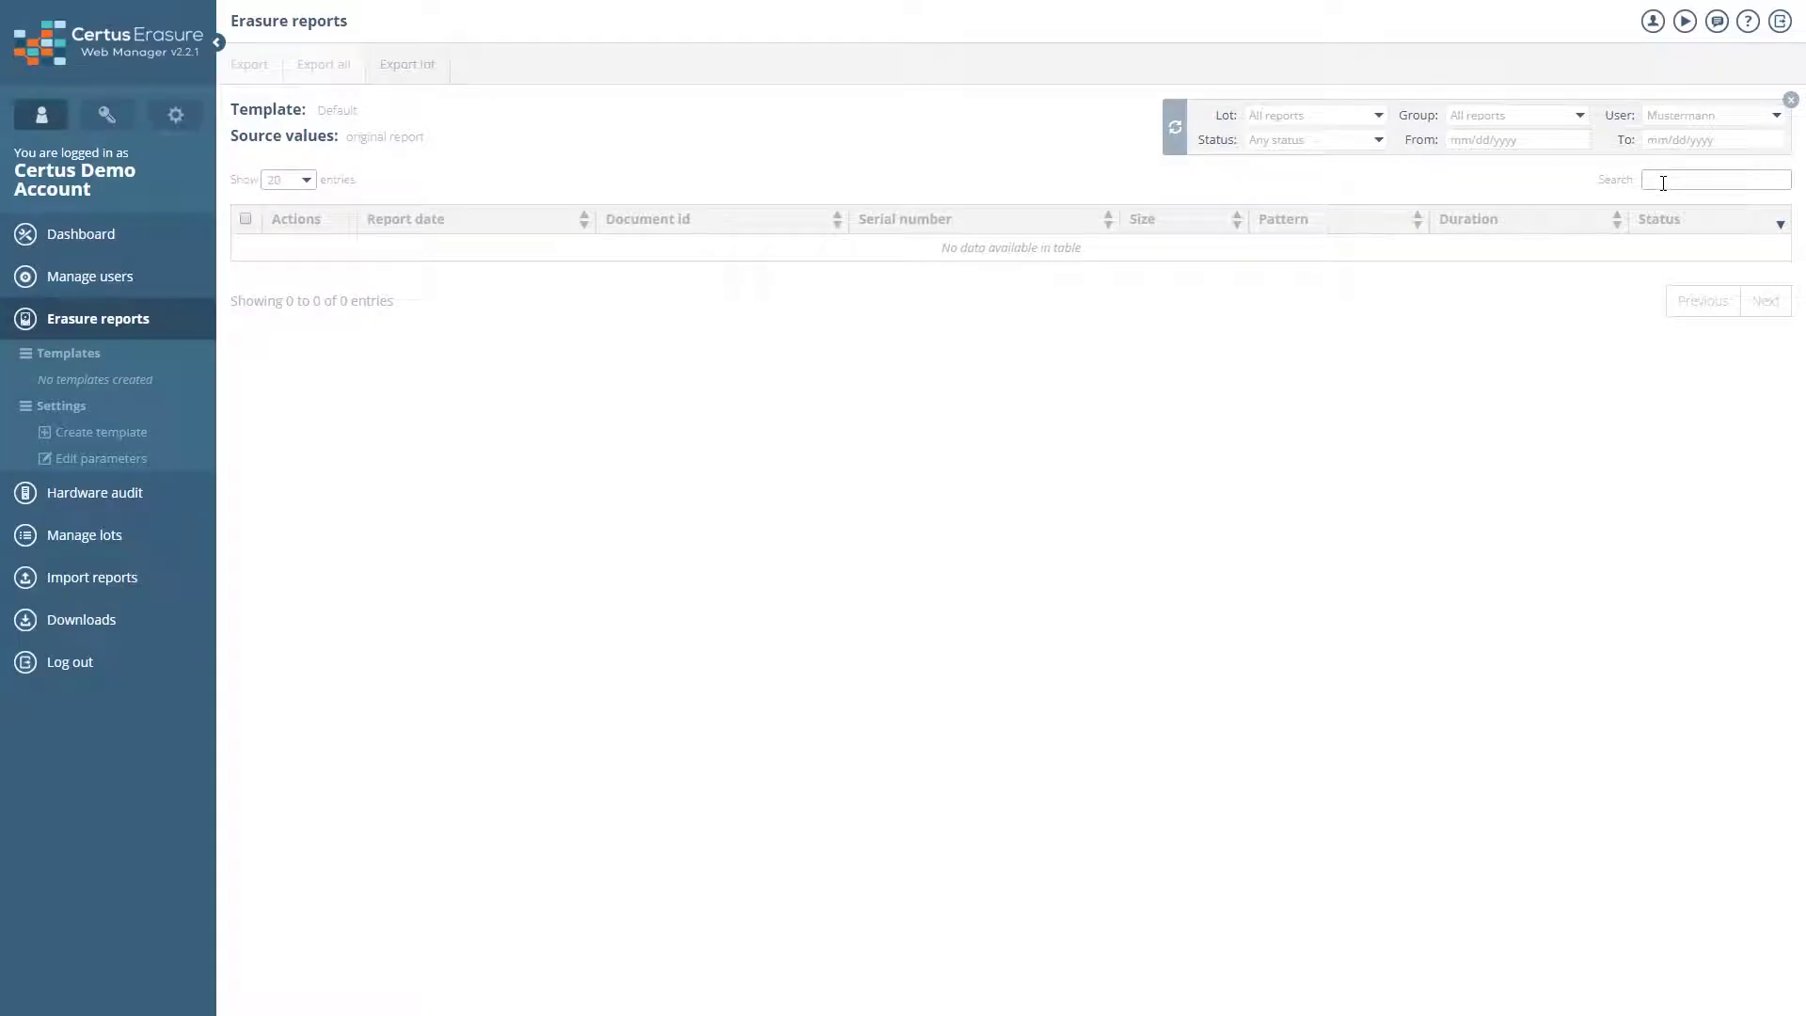
left_click(1665, 117)
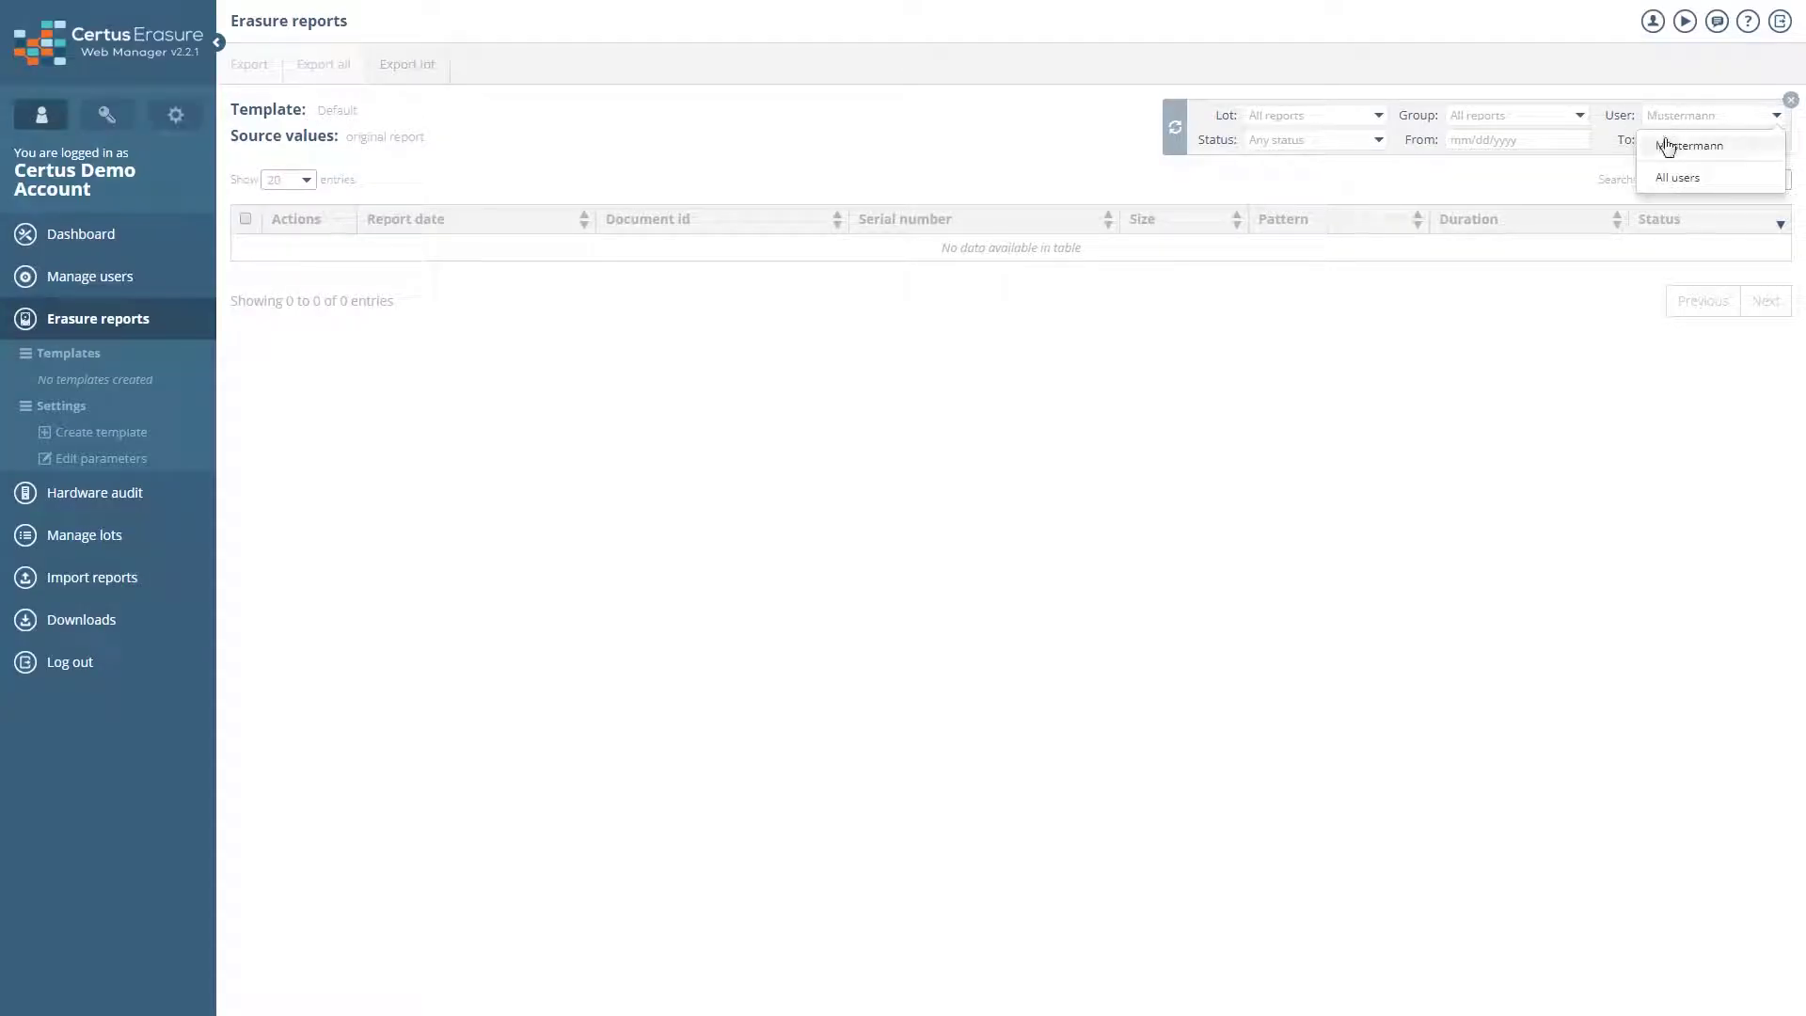
left_click(1668, 177)
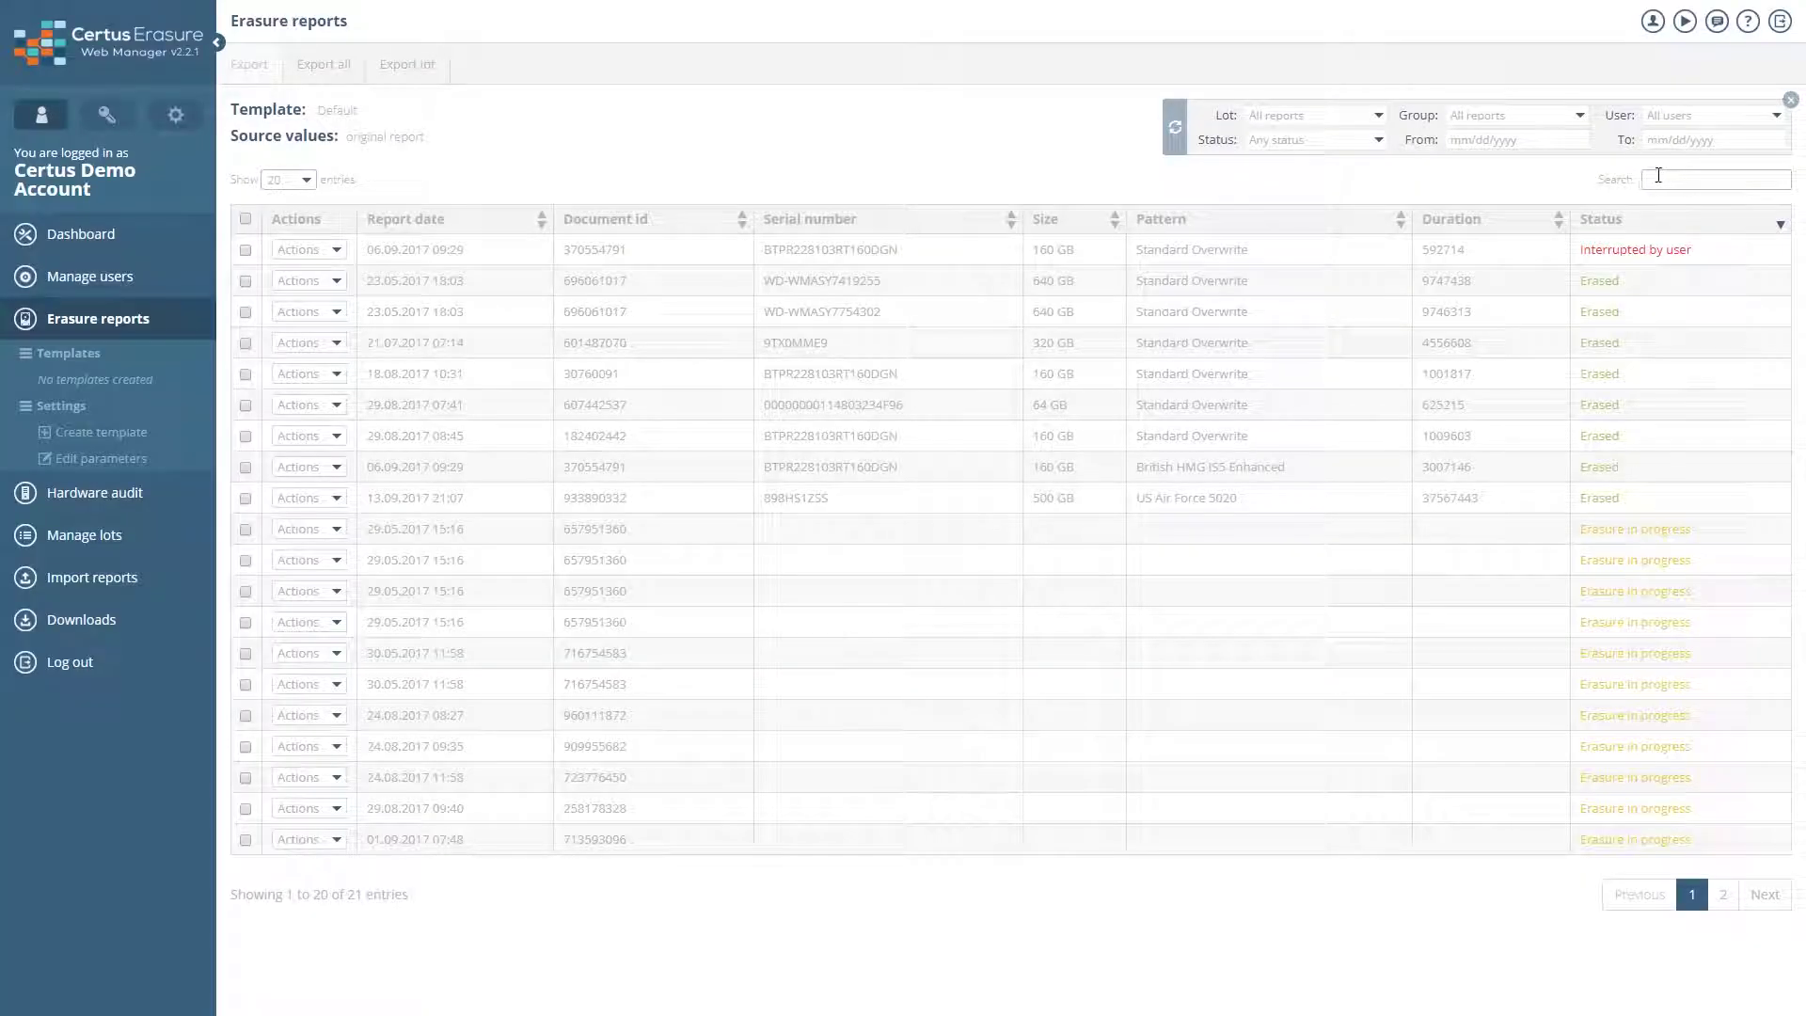
left_click(1378, 142)
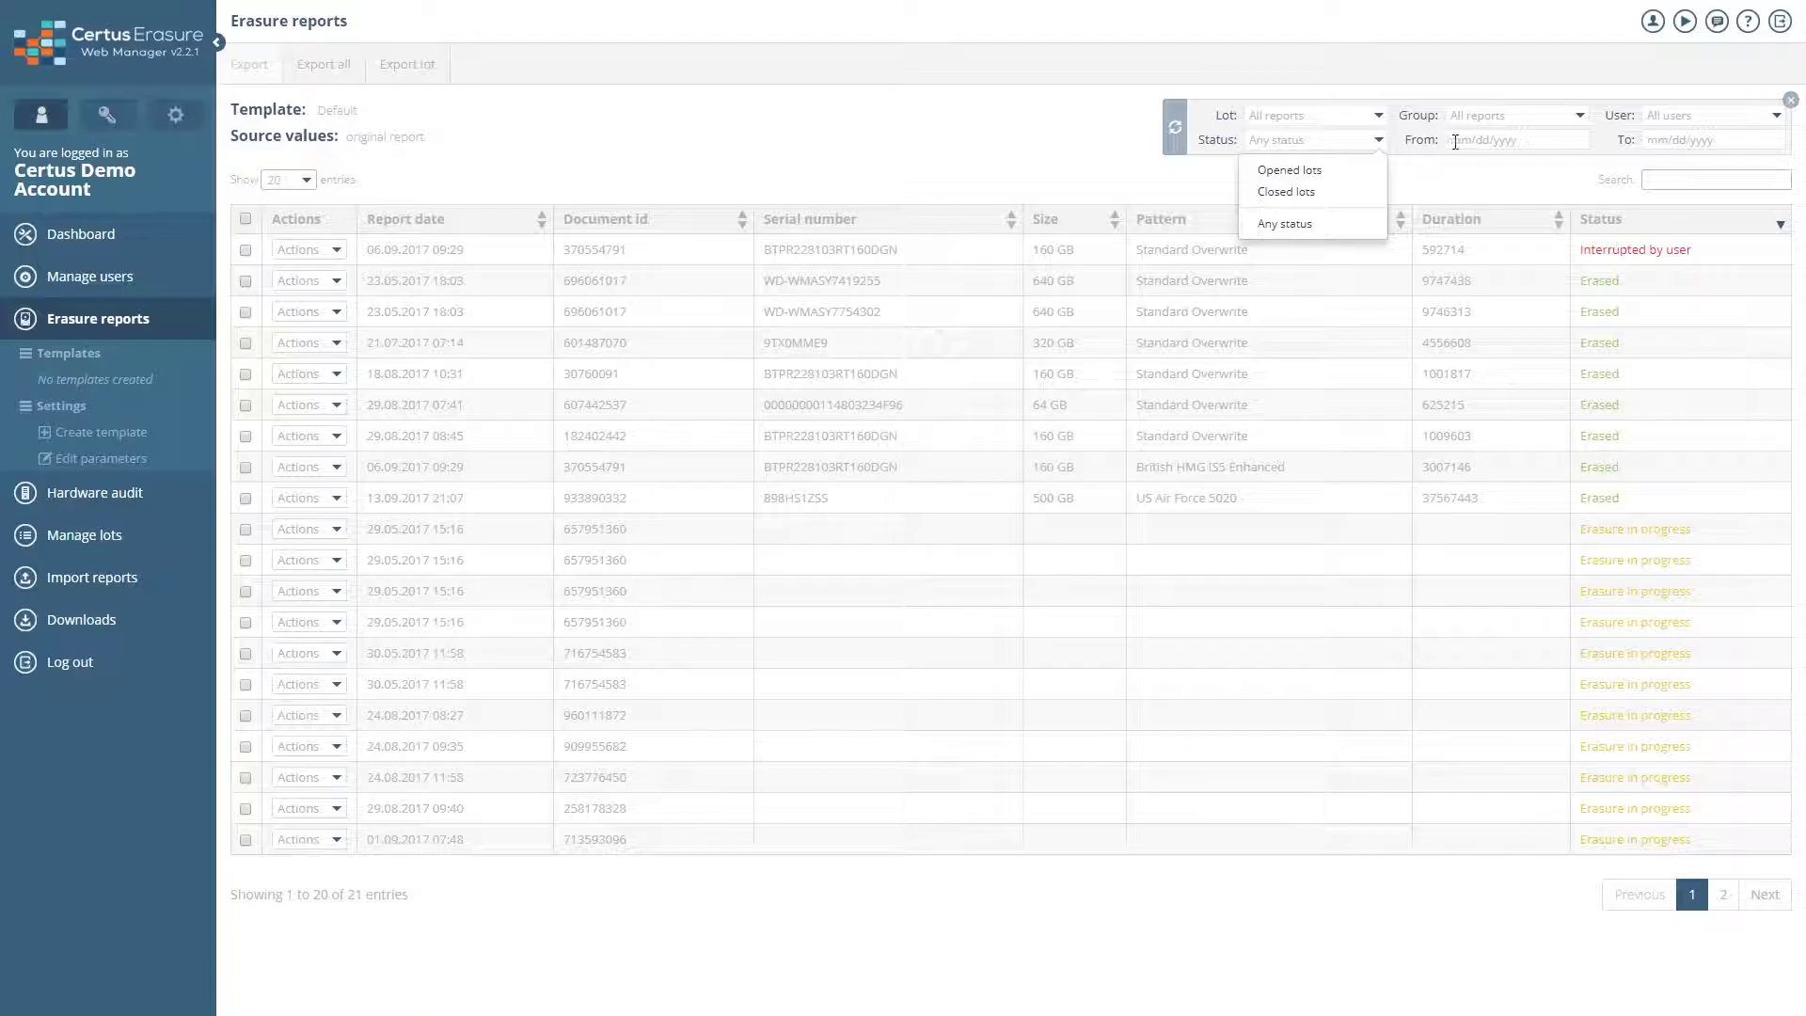
left_click(1516, 142)
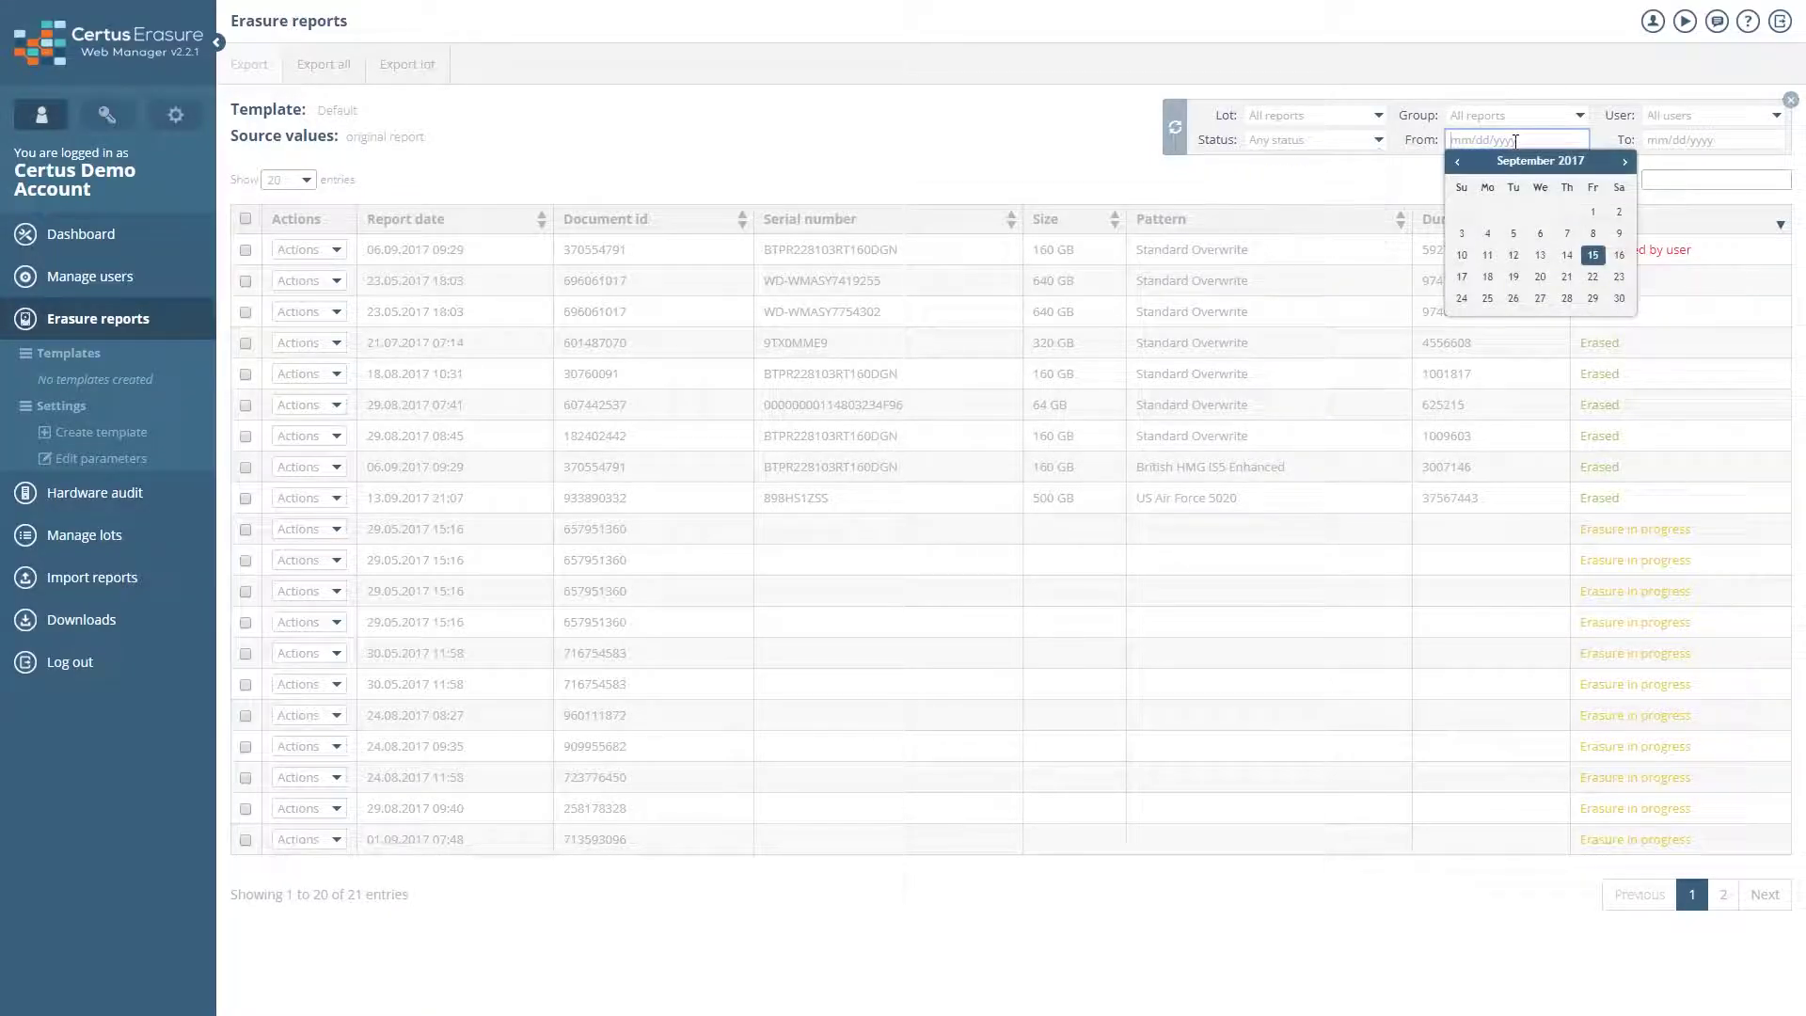
left_click(1671, 142)
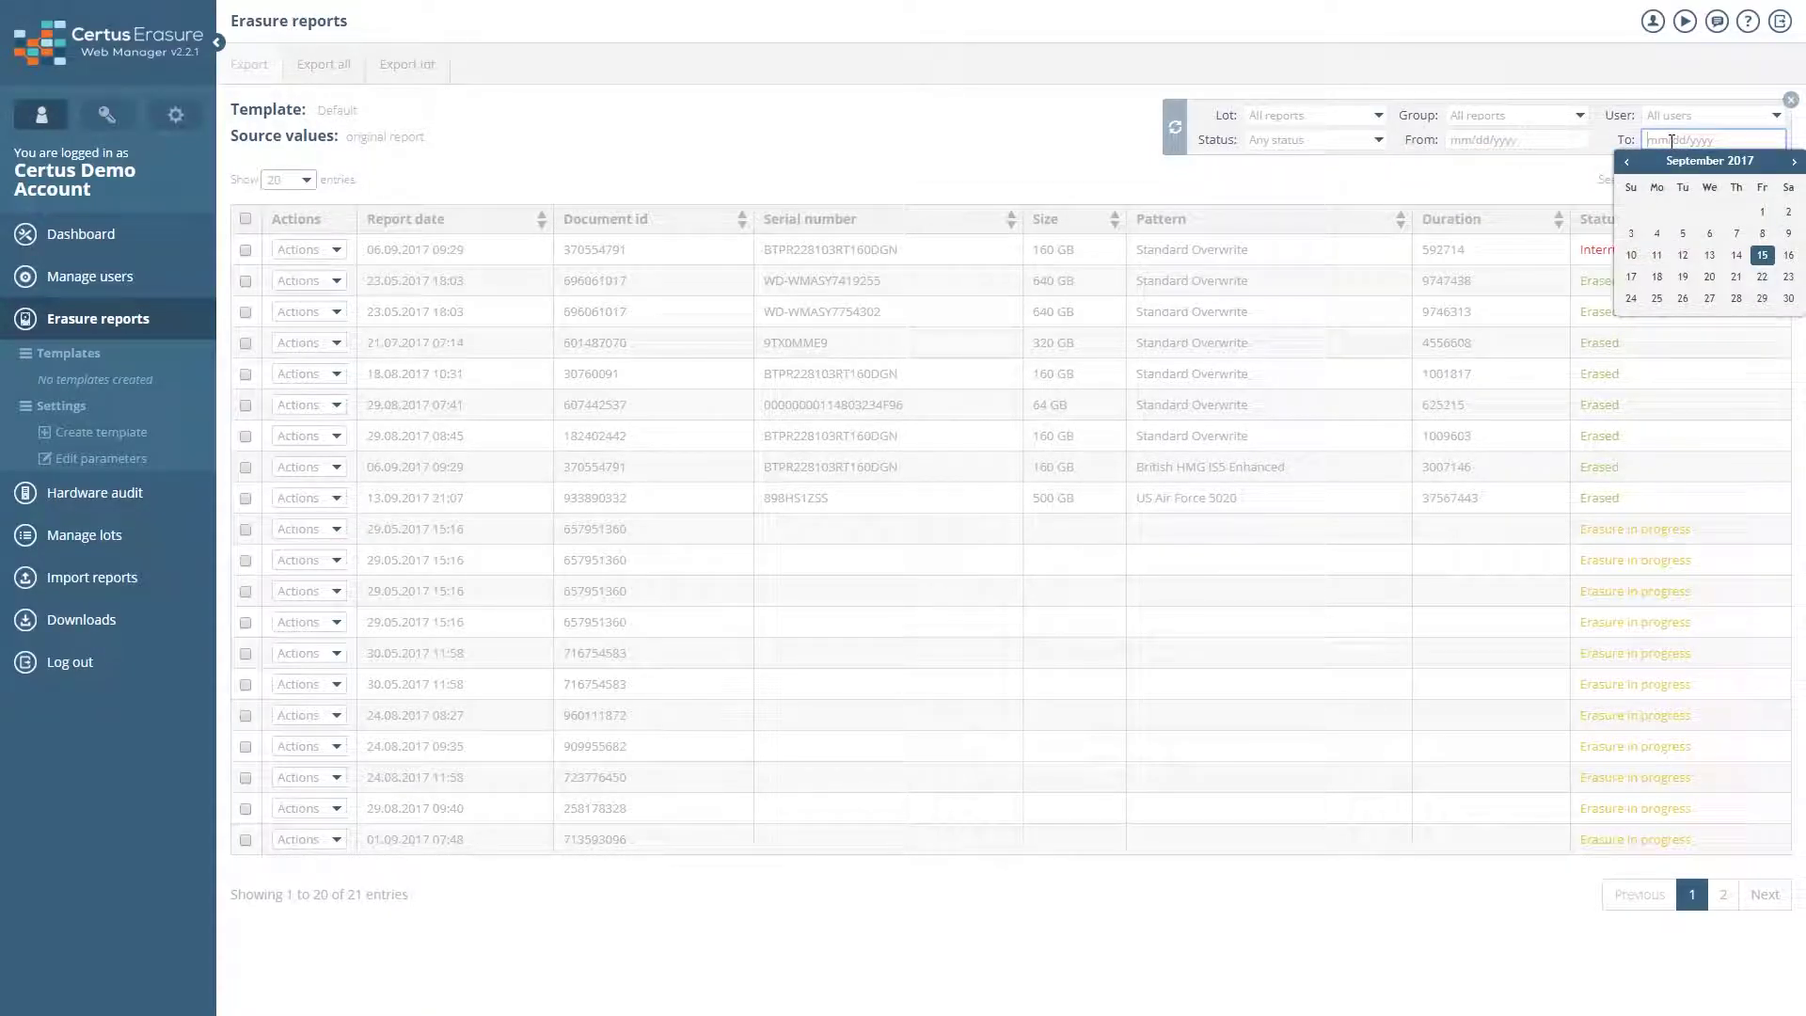
left_click(1105, 156)
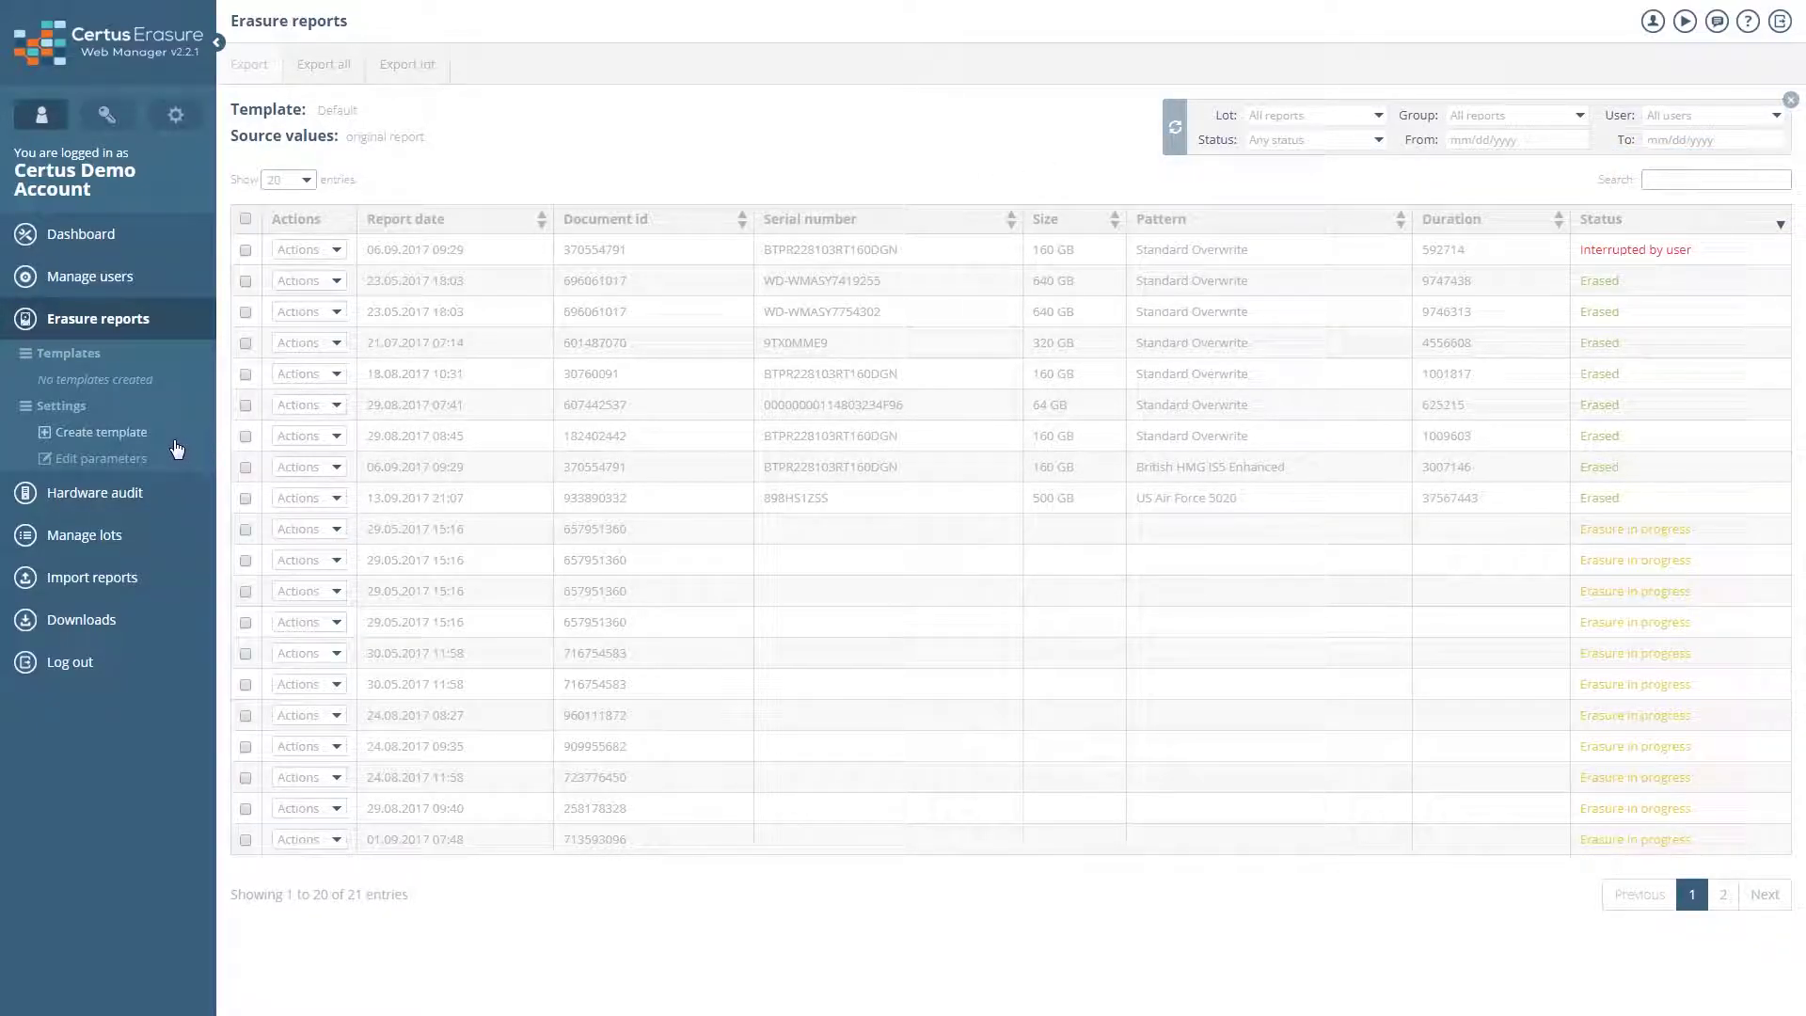
Start a new template and move BIOS, MANUFACTURER and MOTHERBOARD into its selected parameters
left_click(98, 435)
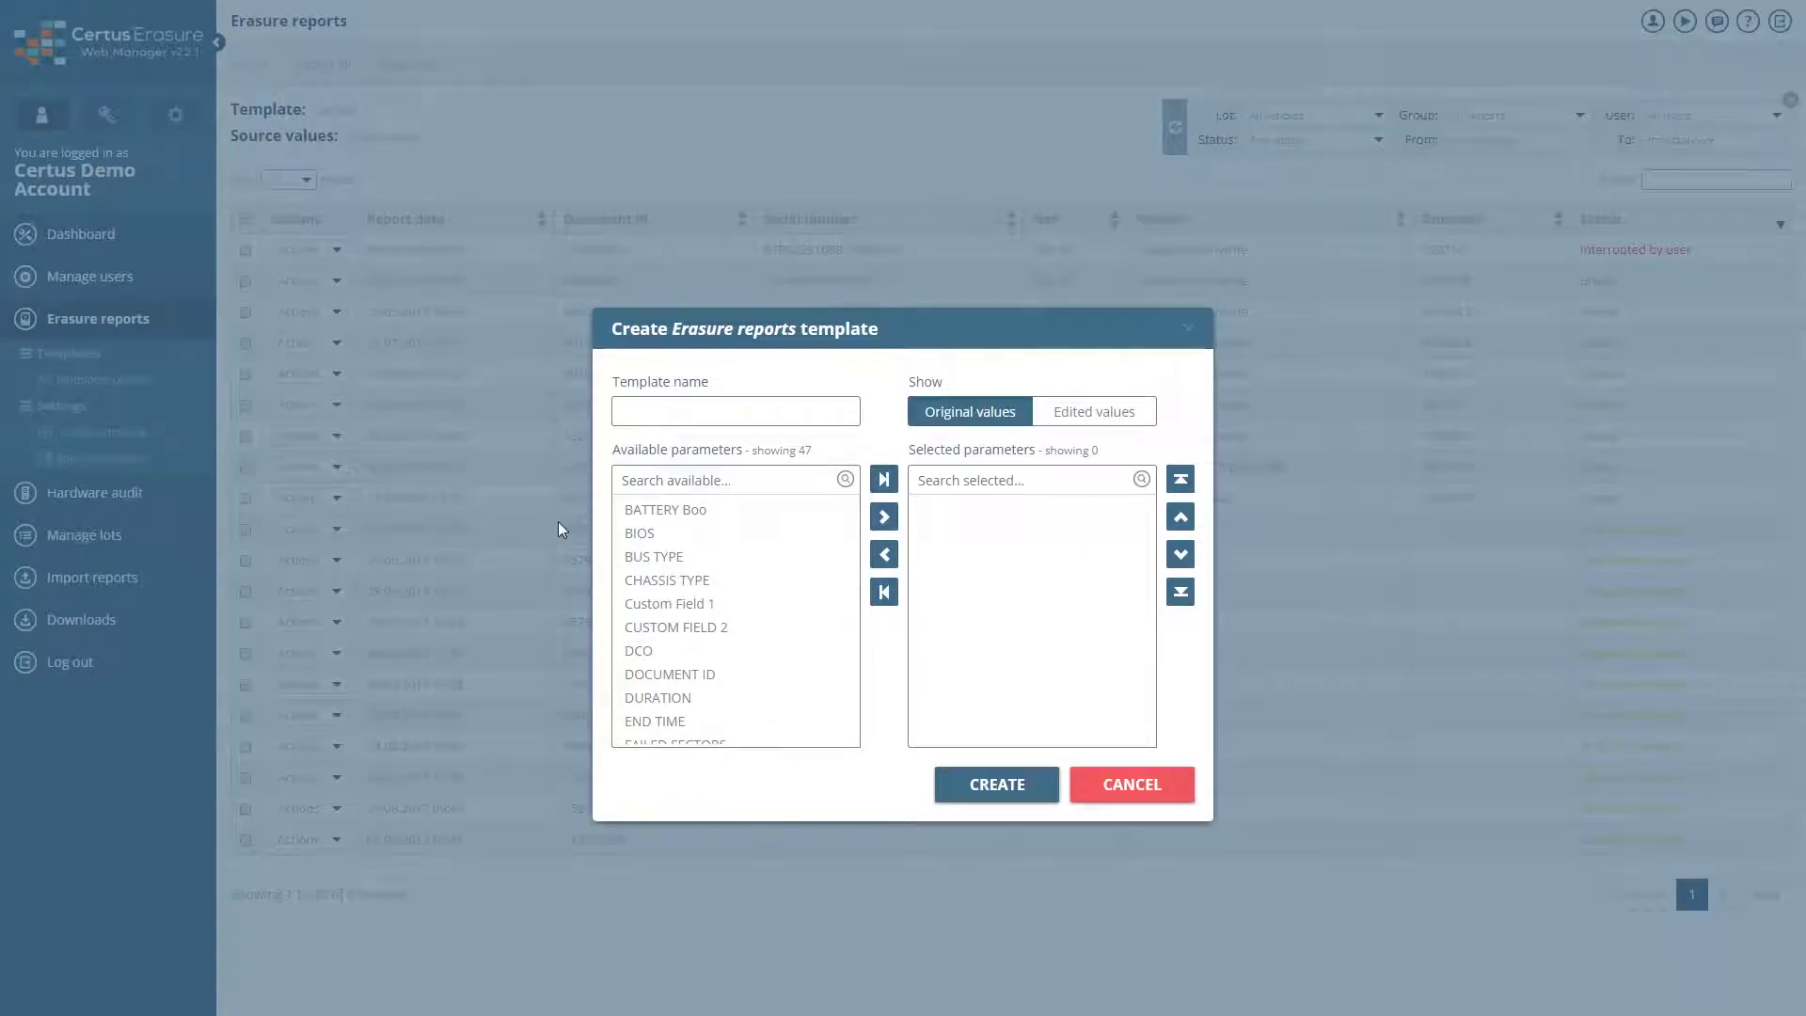
left_click(641, 533)
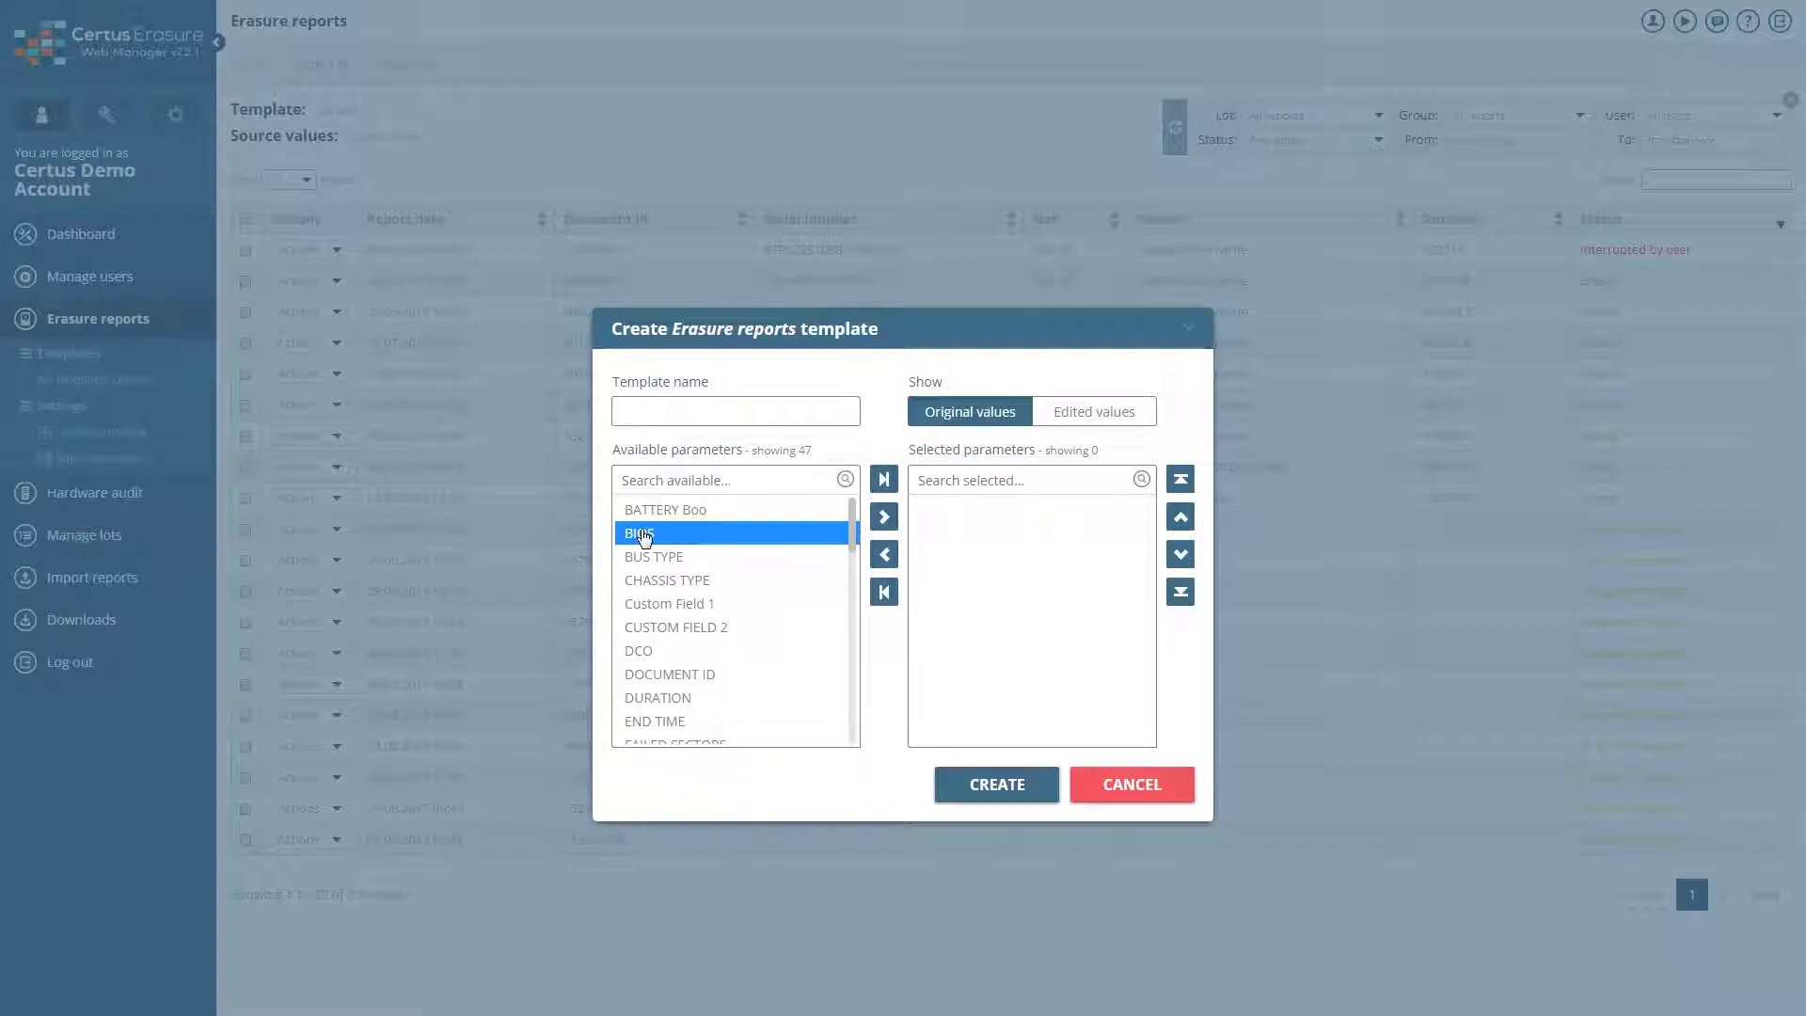
left_click(885, 518)
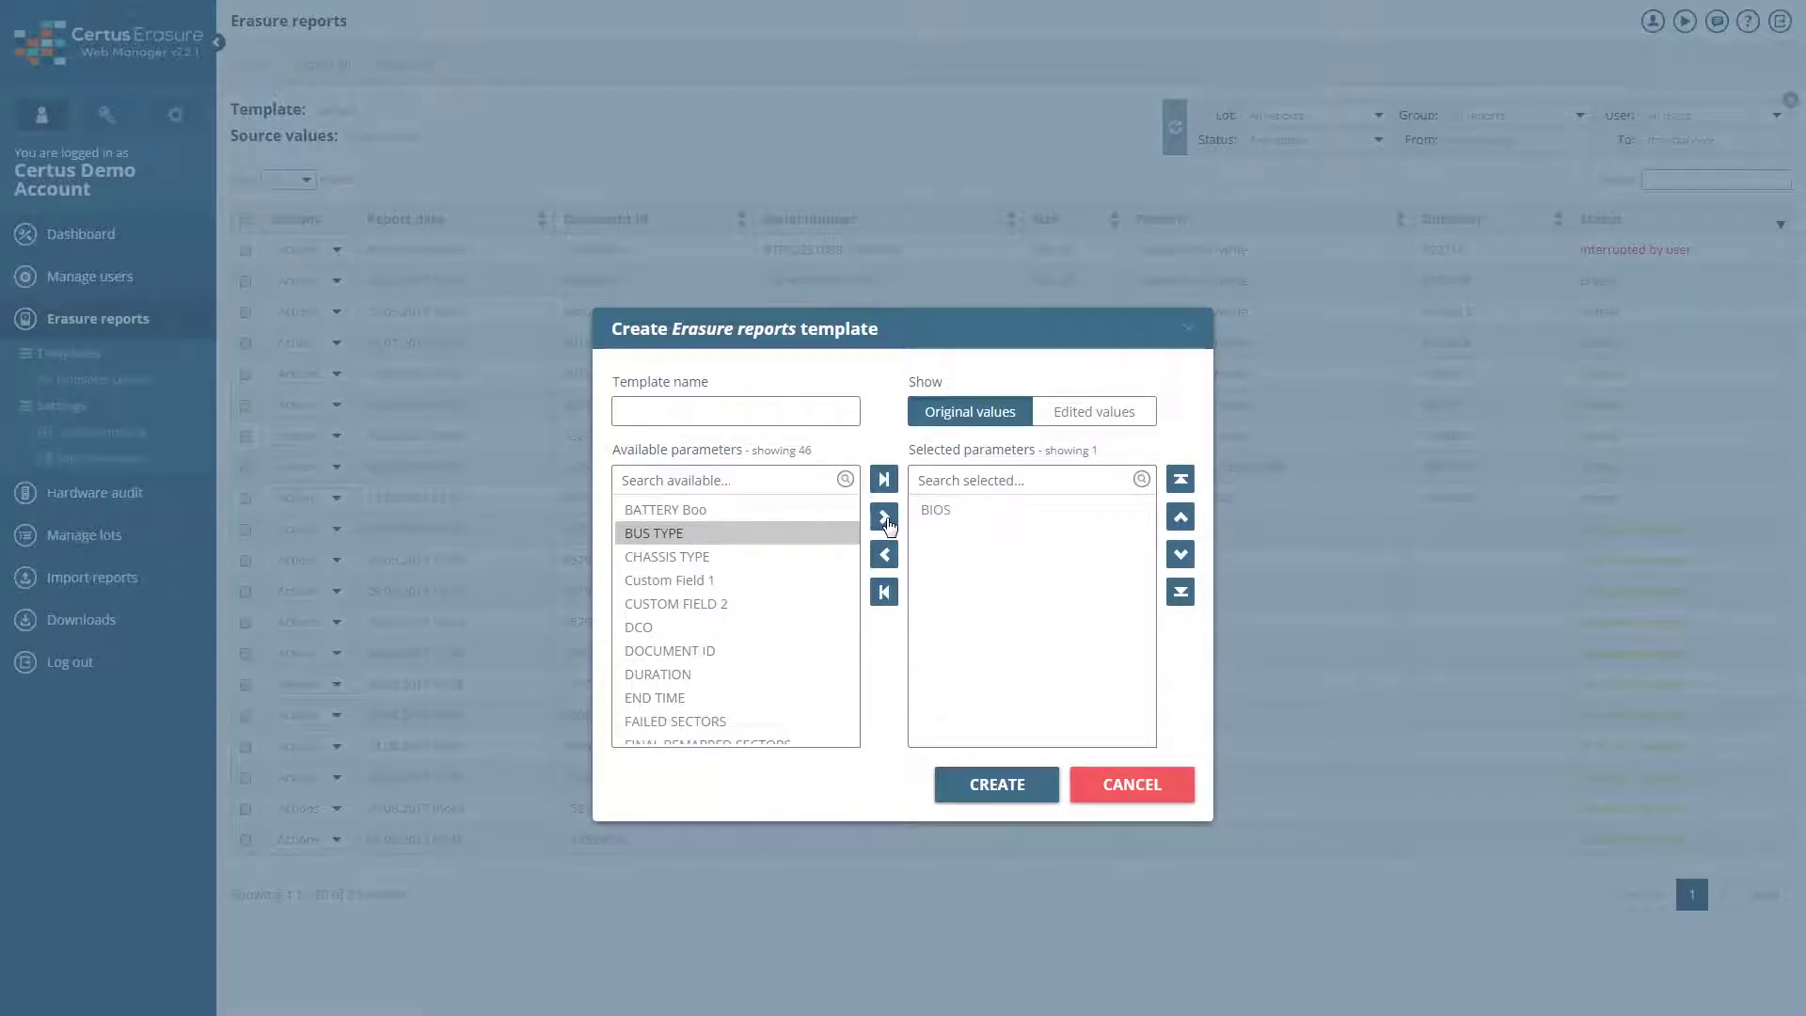
scroll(732, 628, "down", 1)
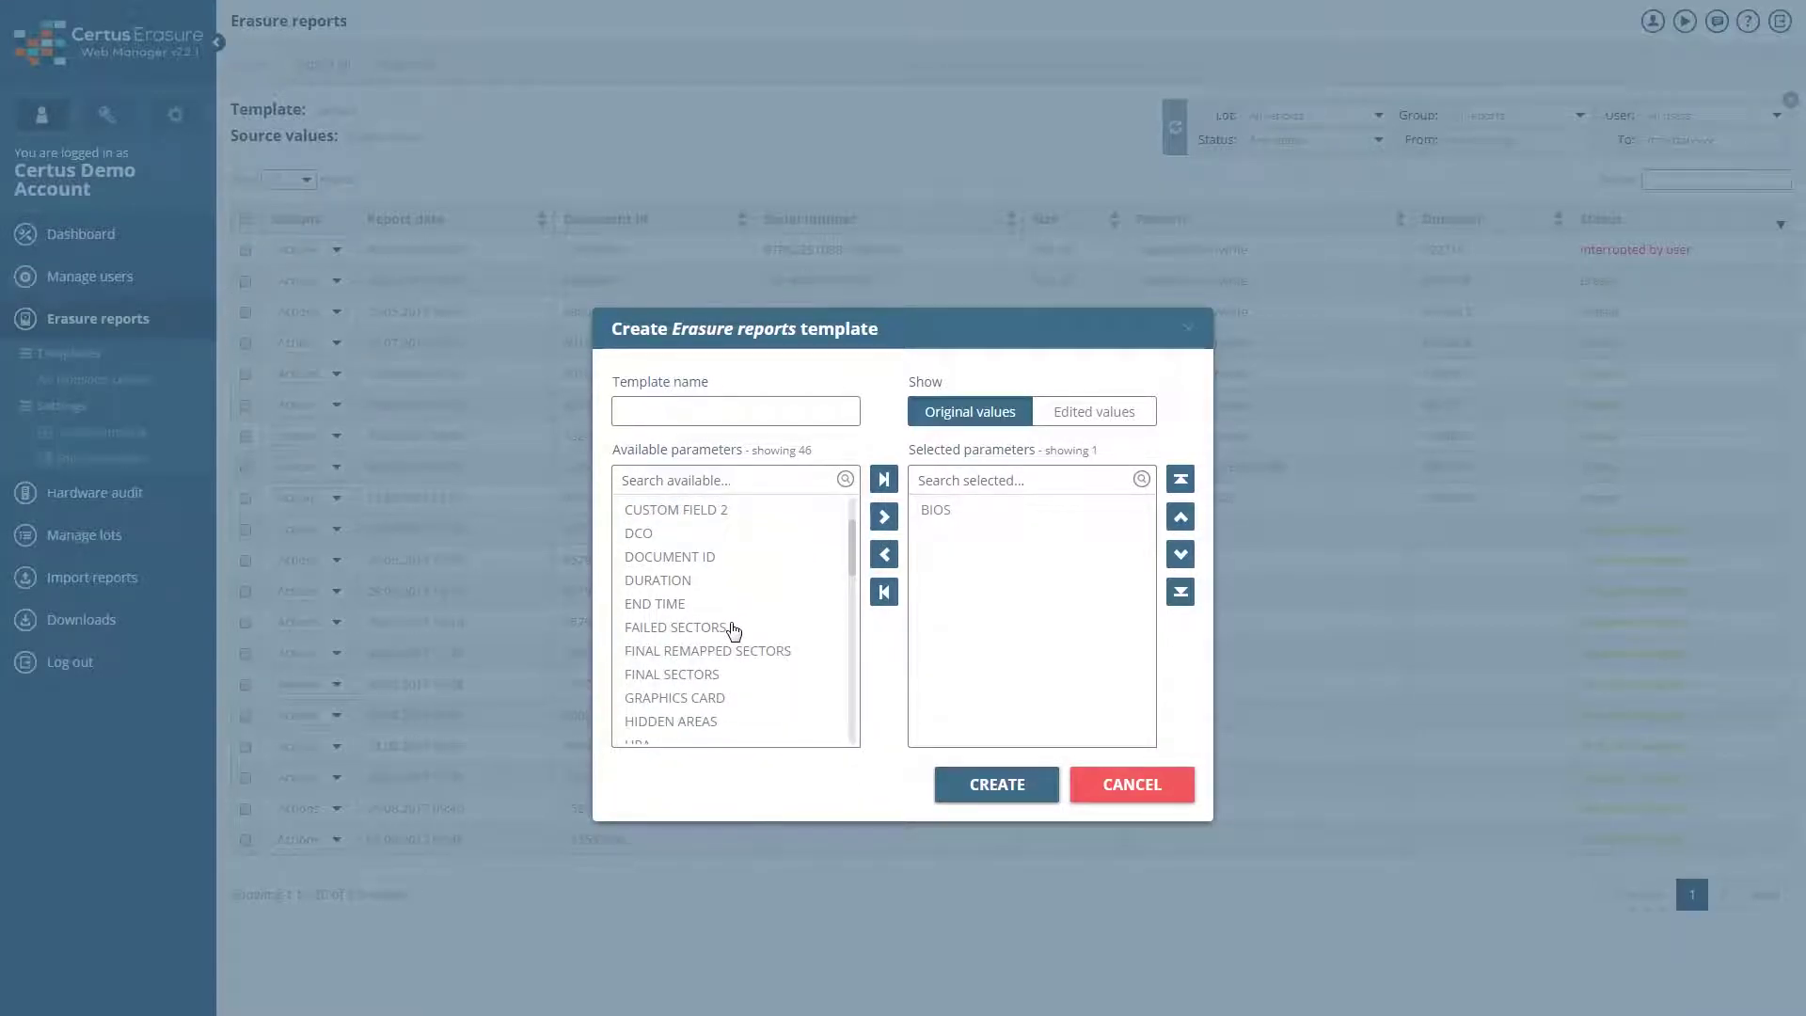
scroll(752, 631, "down", 1)
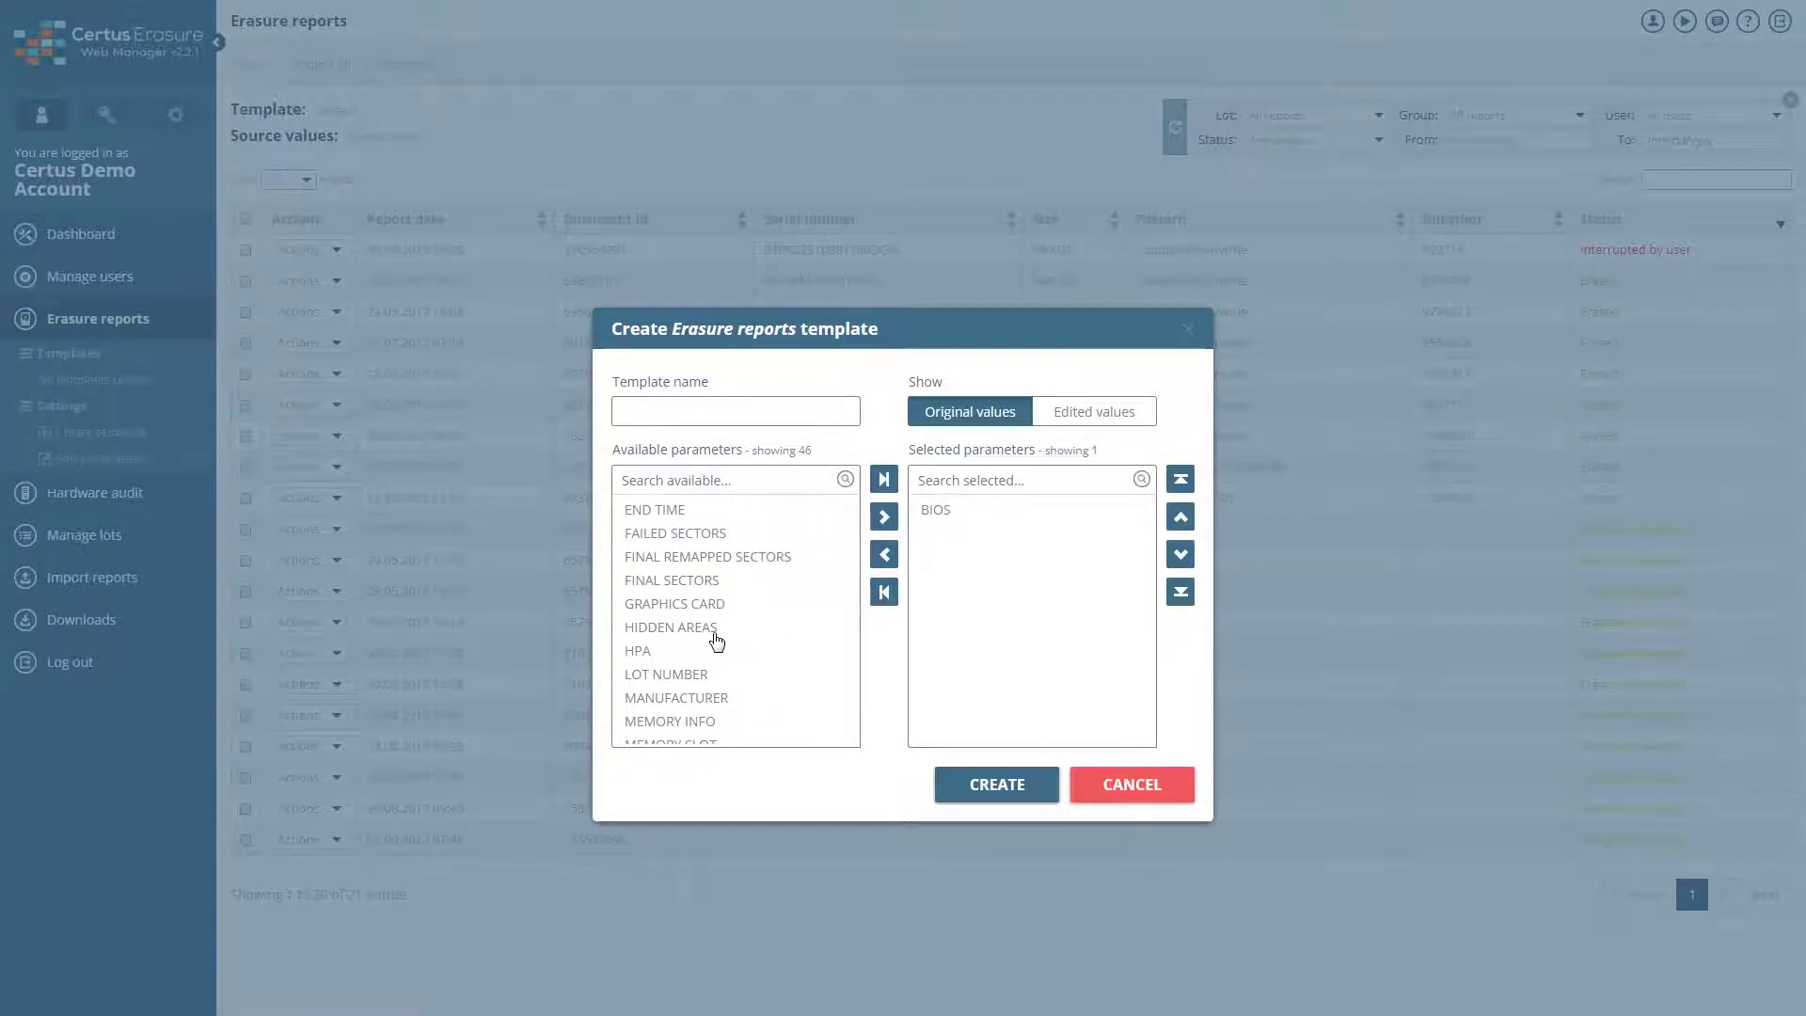
scroll(716, 639, "down", 1)
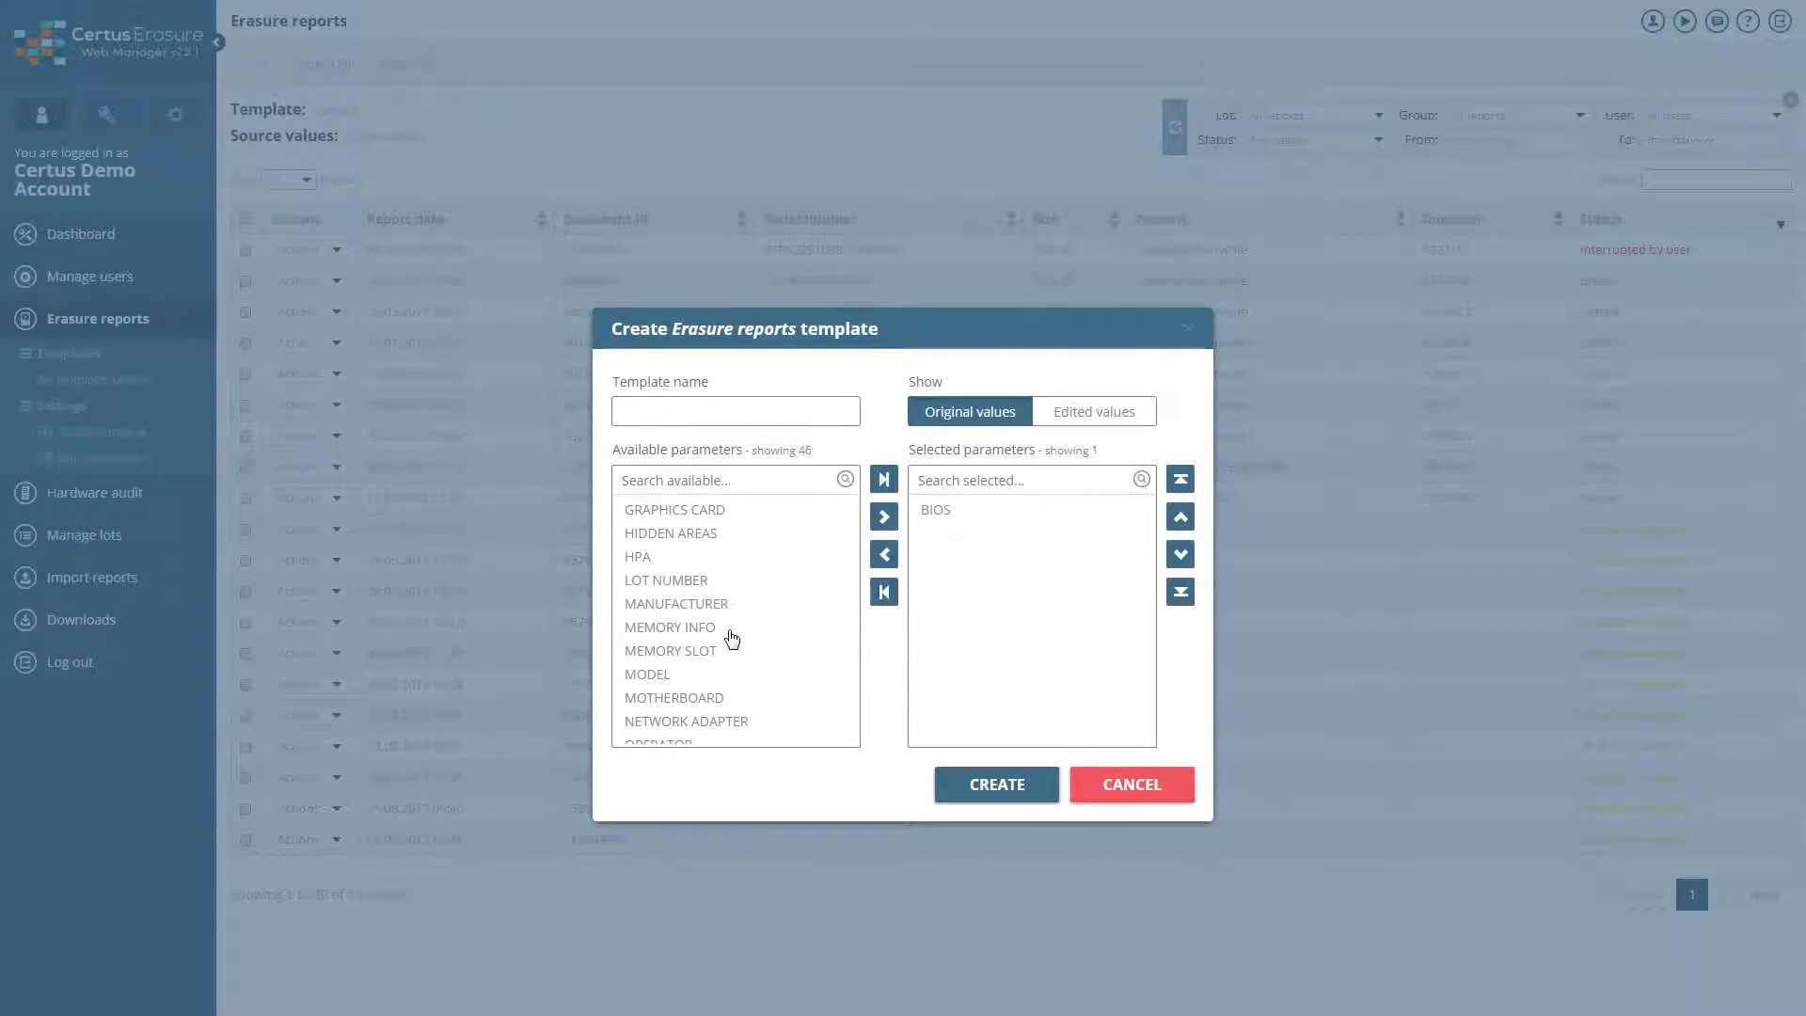
left_click(706, 605)
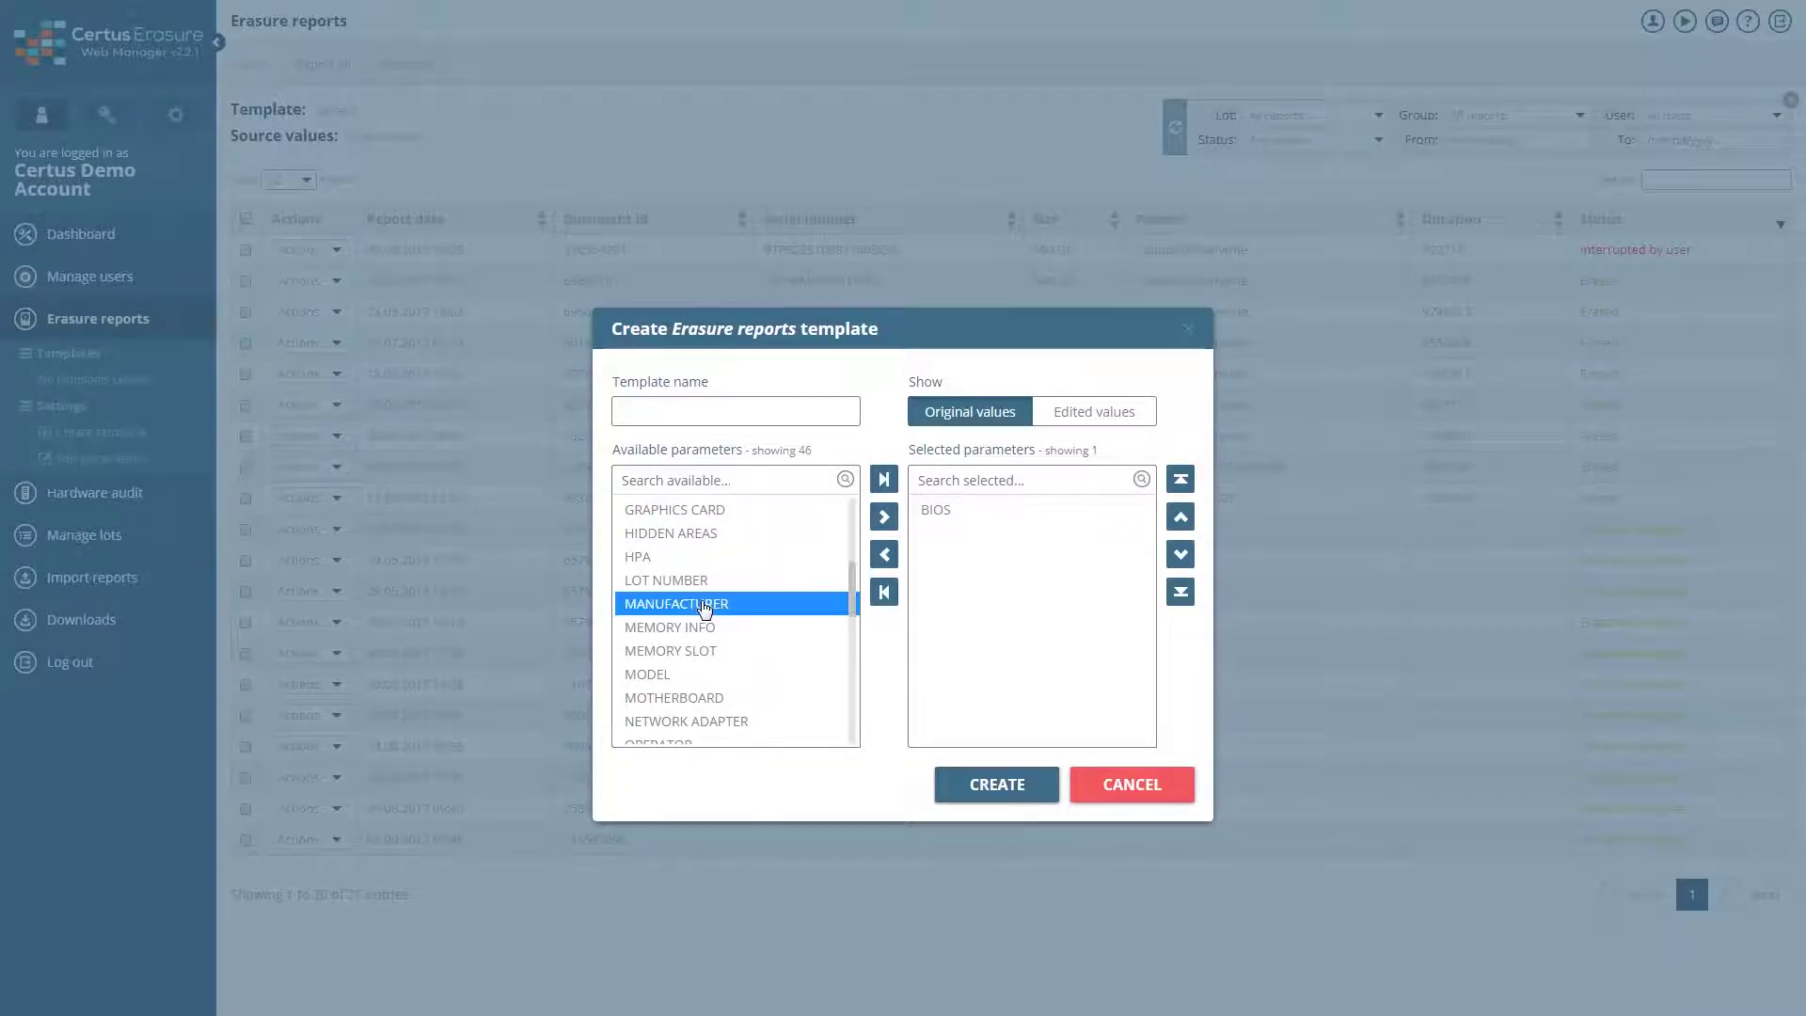
left_click(882, 516)
scroll(708, 651, "down", 1)
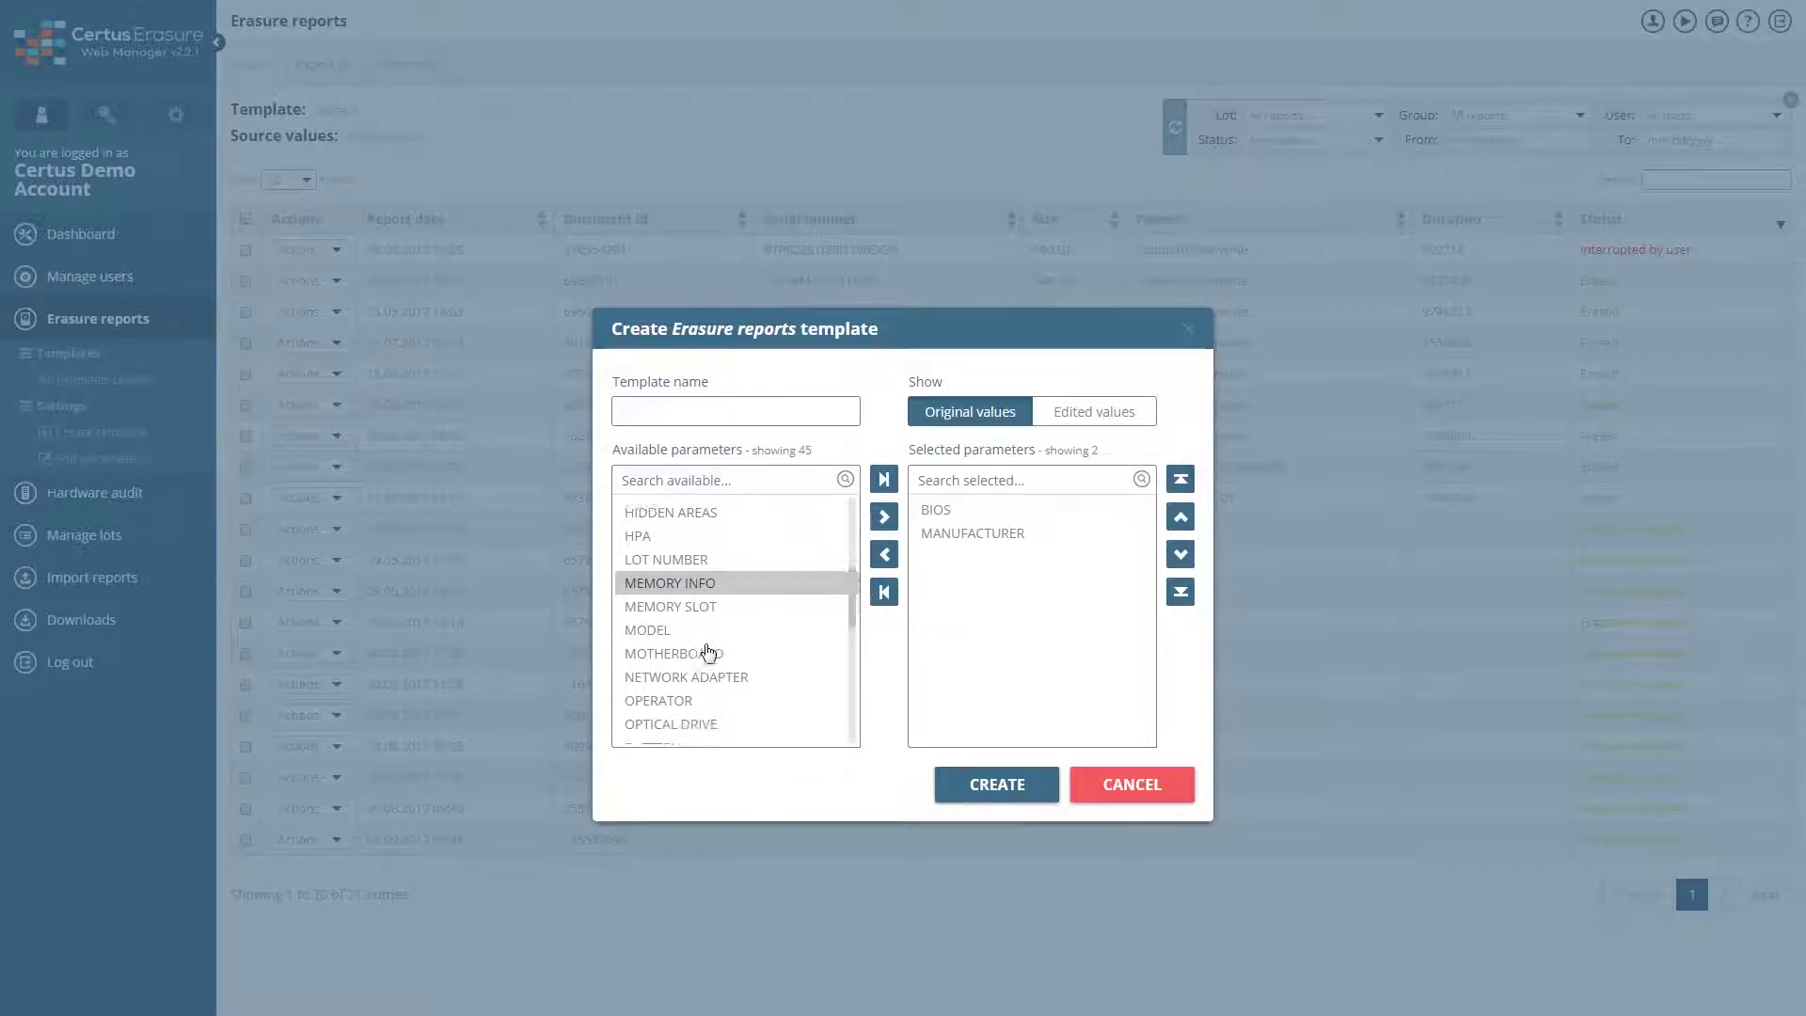
scroll(708, 650, "down", 1)
left_click(703, 581)
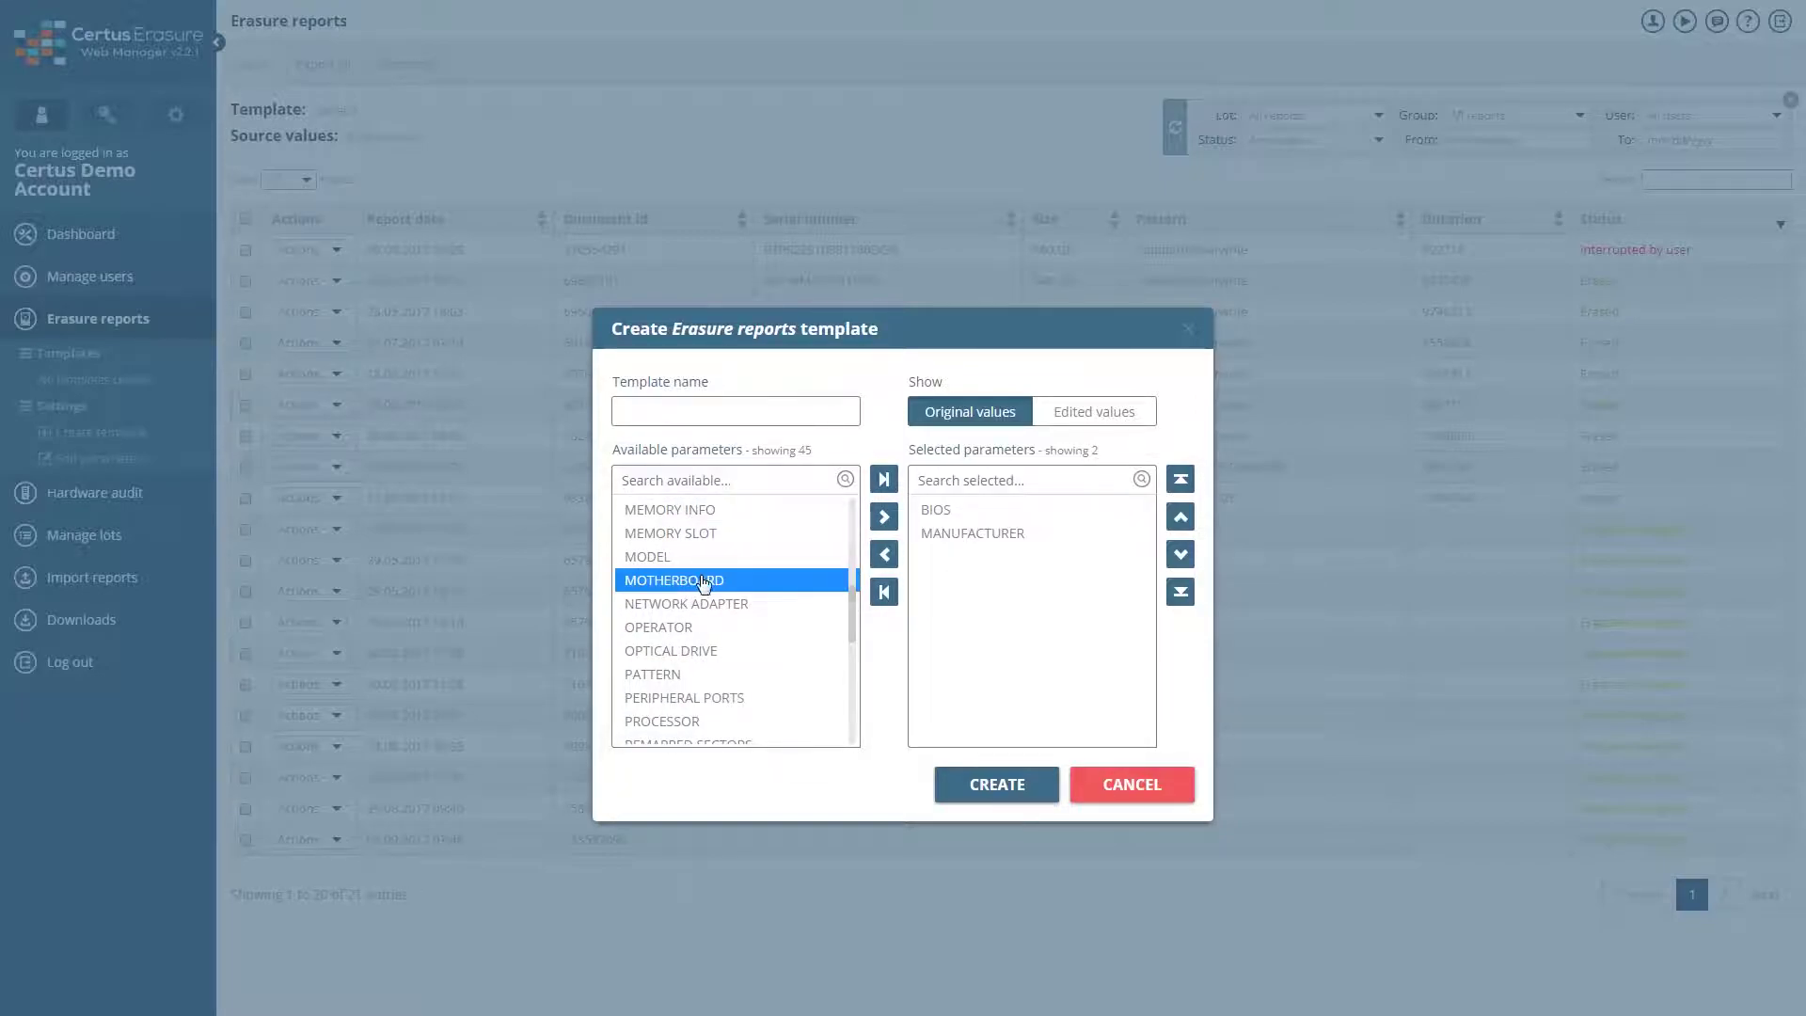
left_click(886, 522)
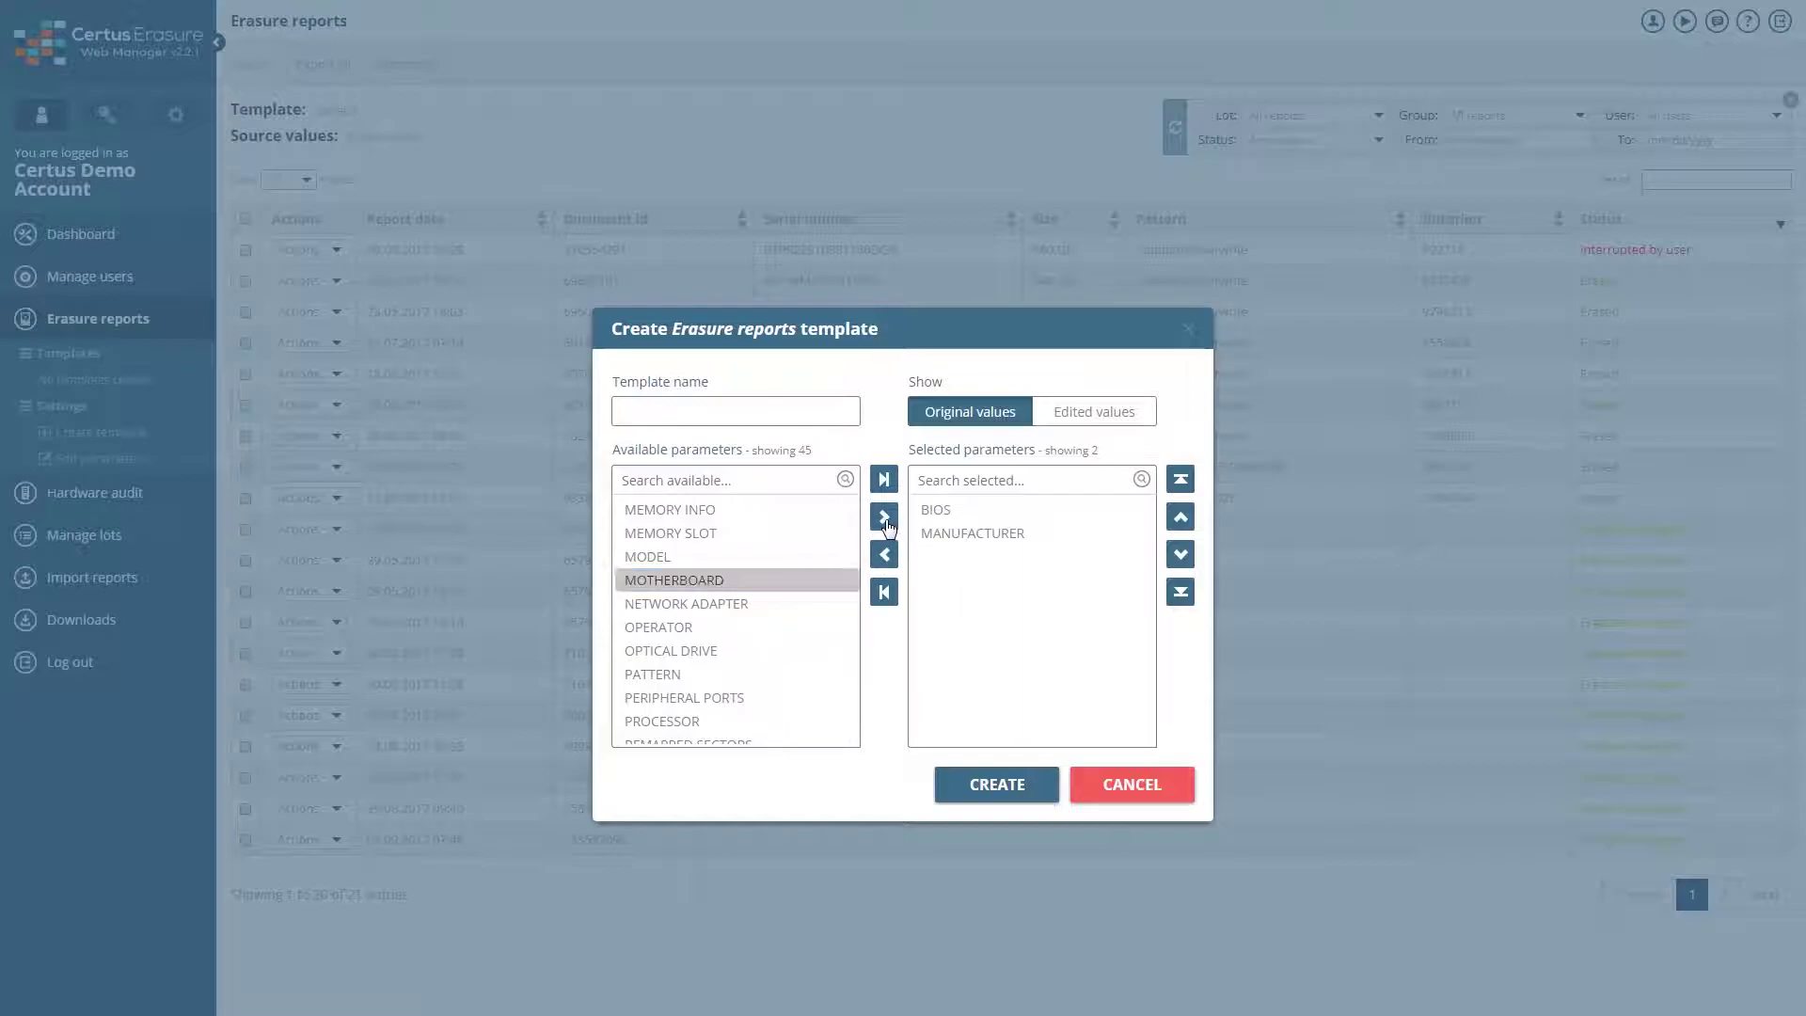
left_click(823, 414)
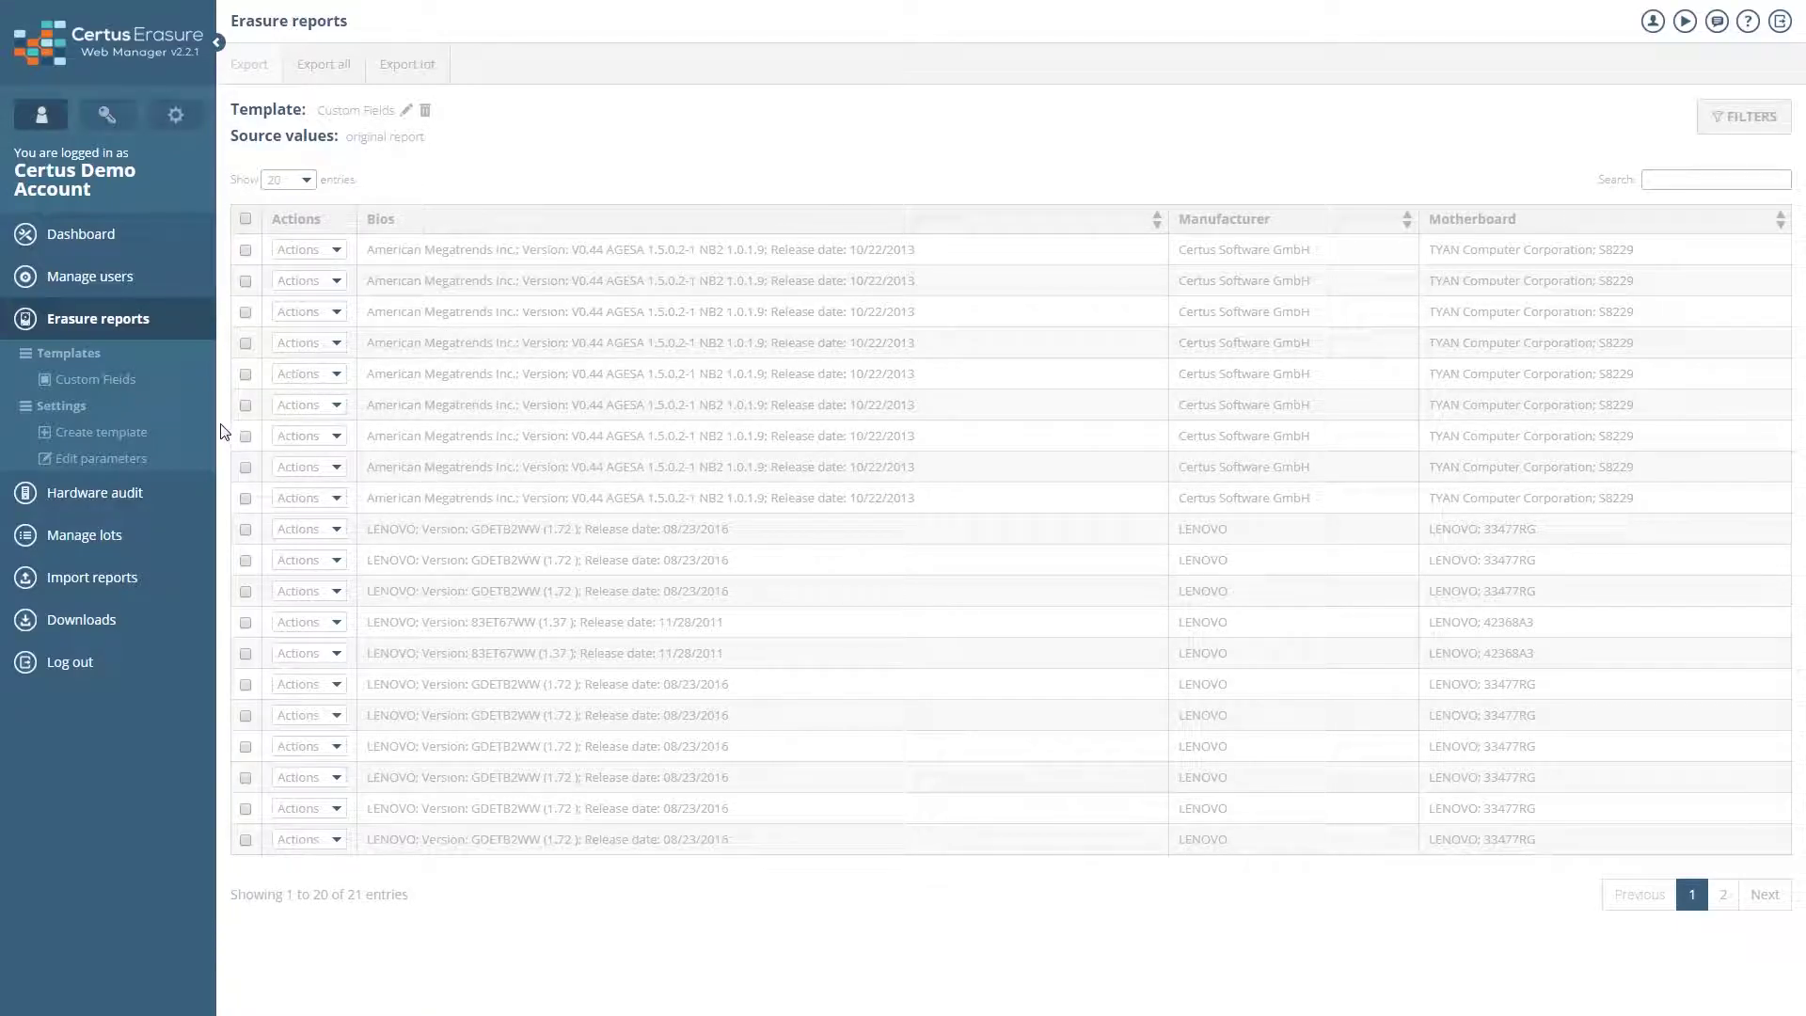
Relabel the BIOS report field as 'BIOS data' in Edit parameters and save it
left_click(143, 461)
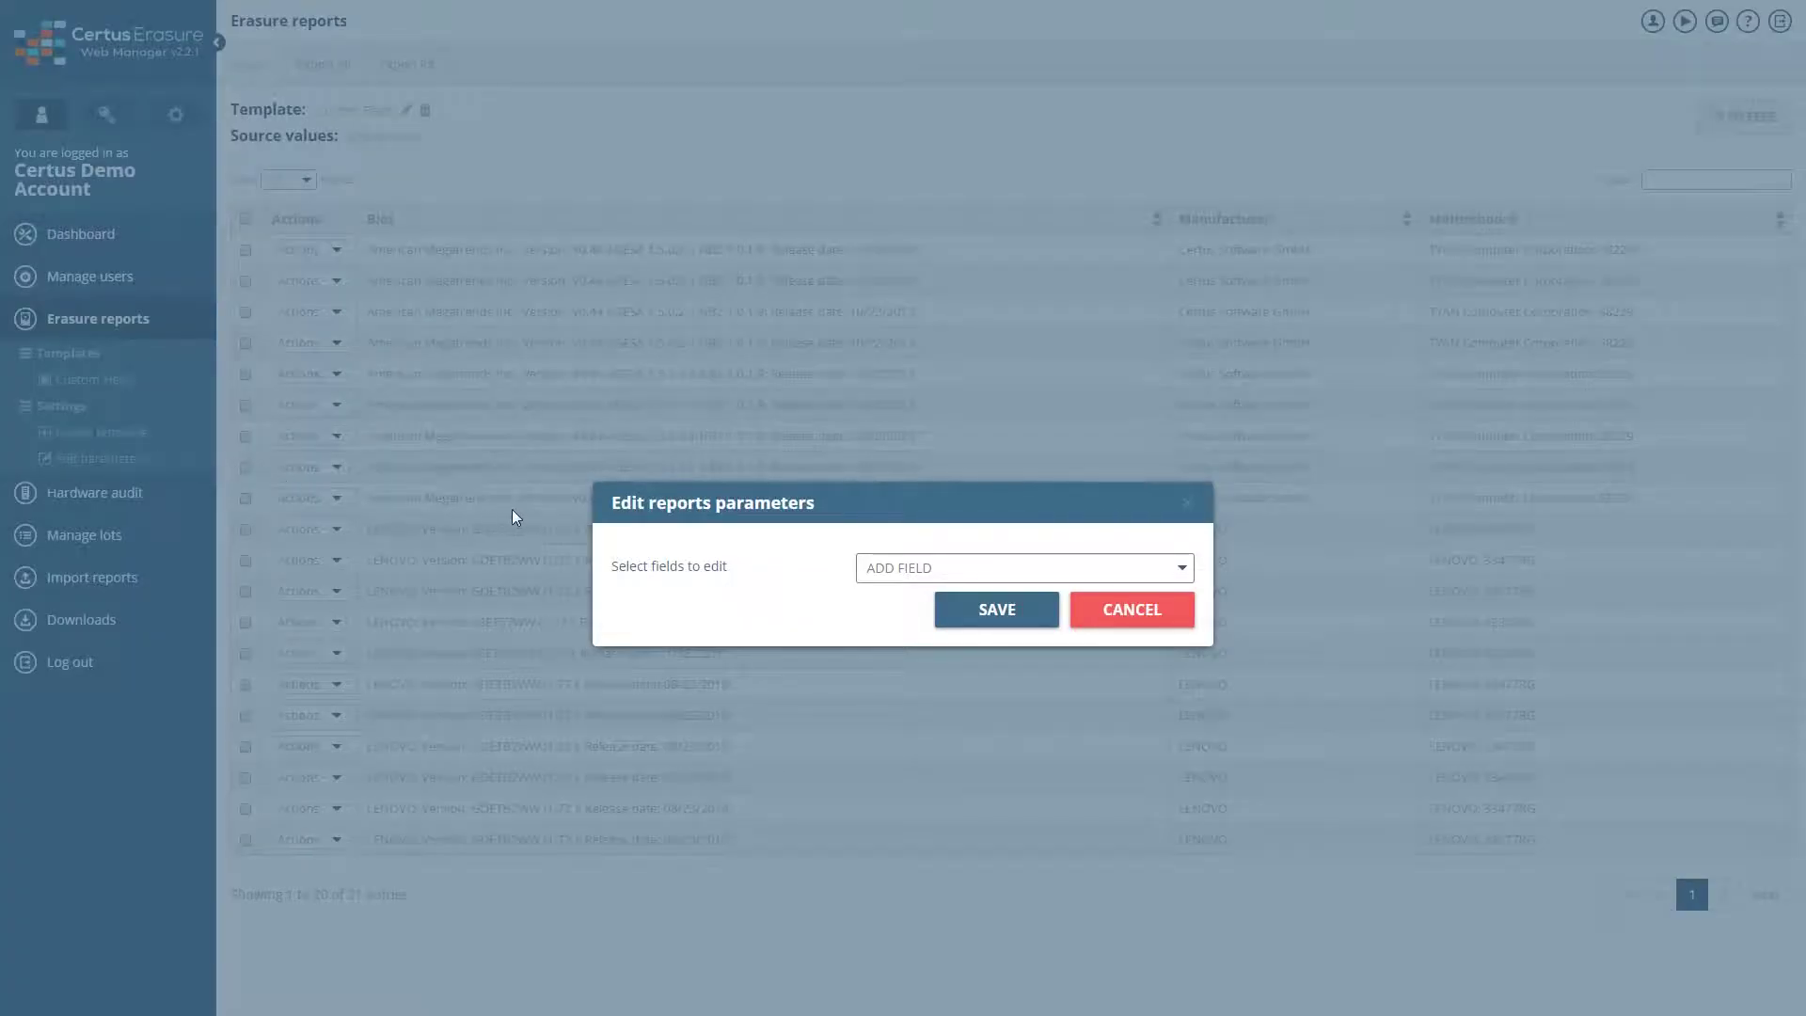
left_click(895, 575)
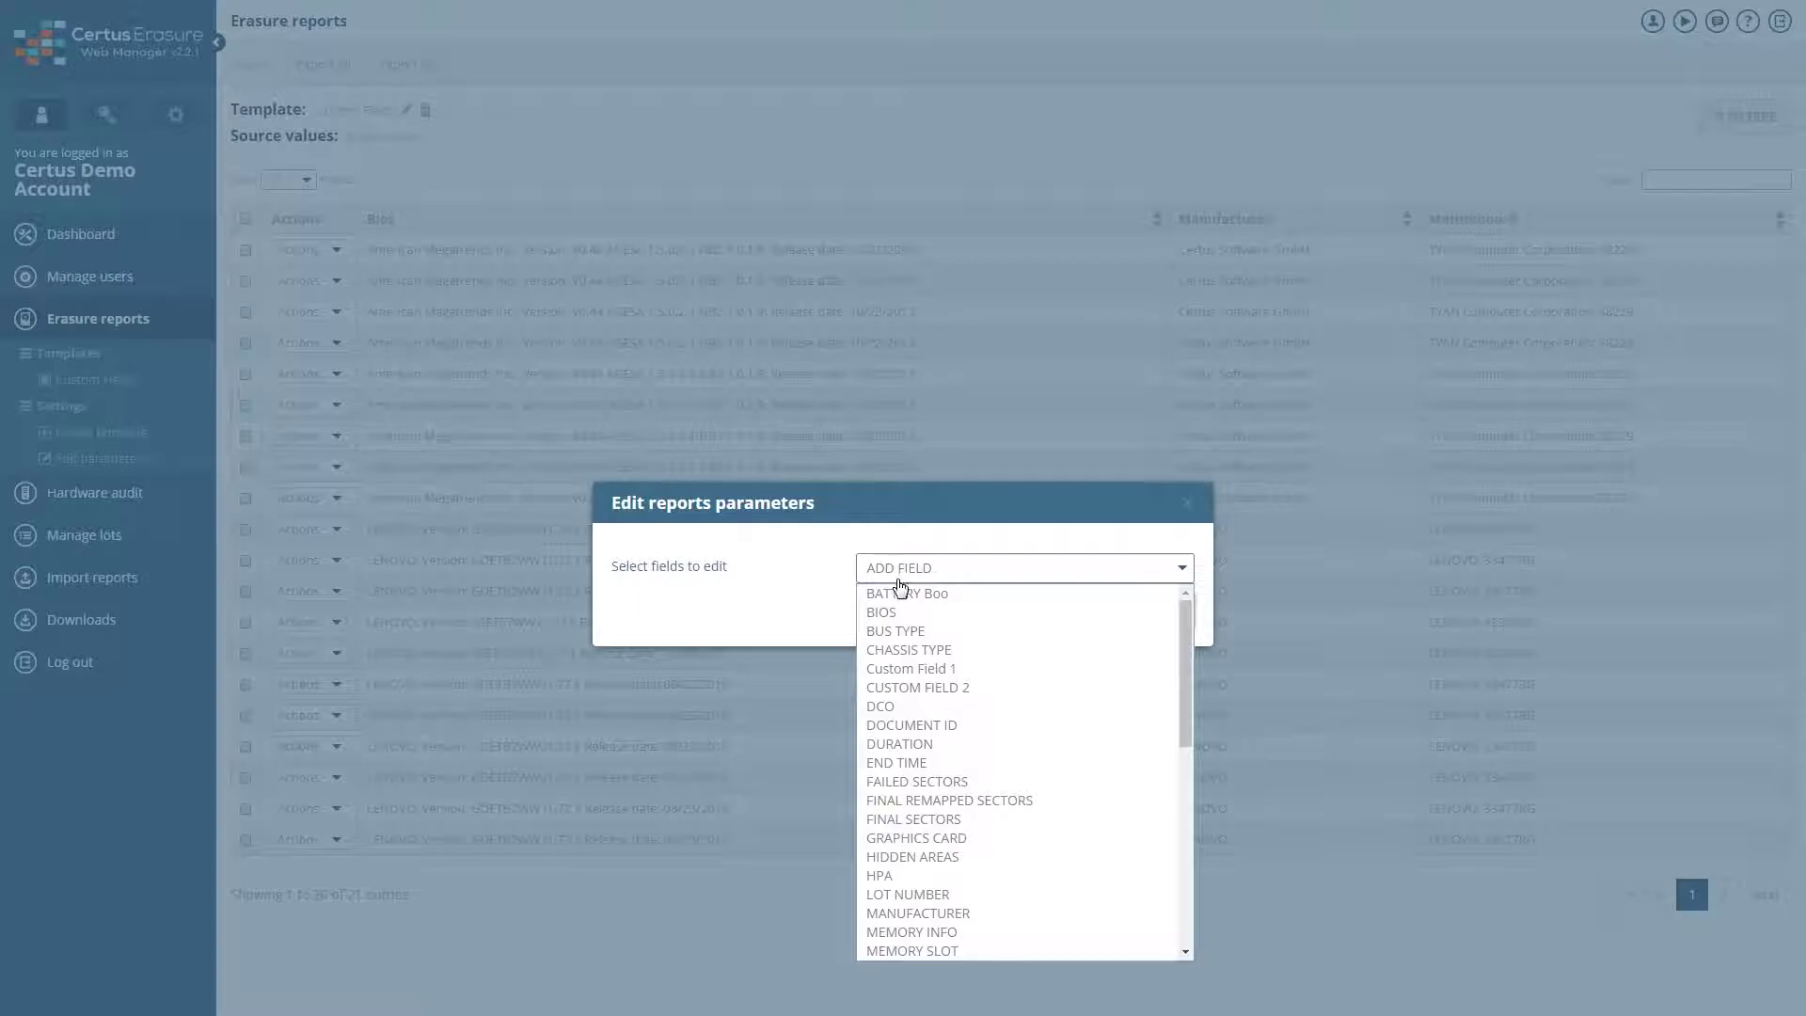
left_click(894, 612)
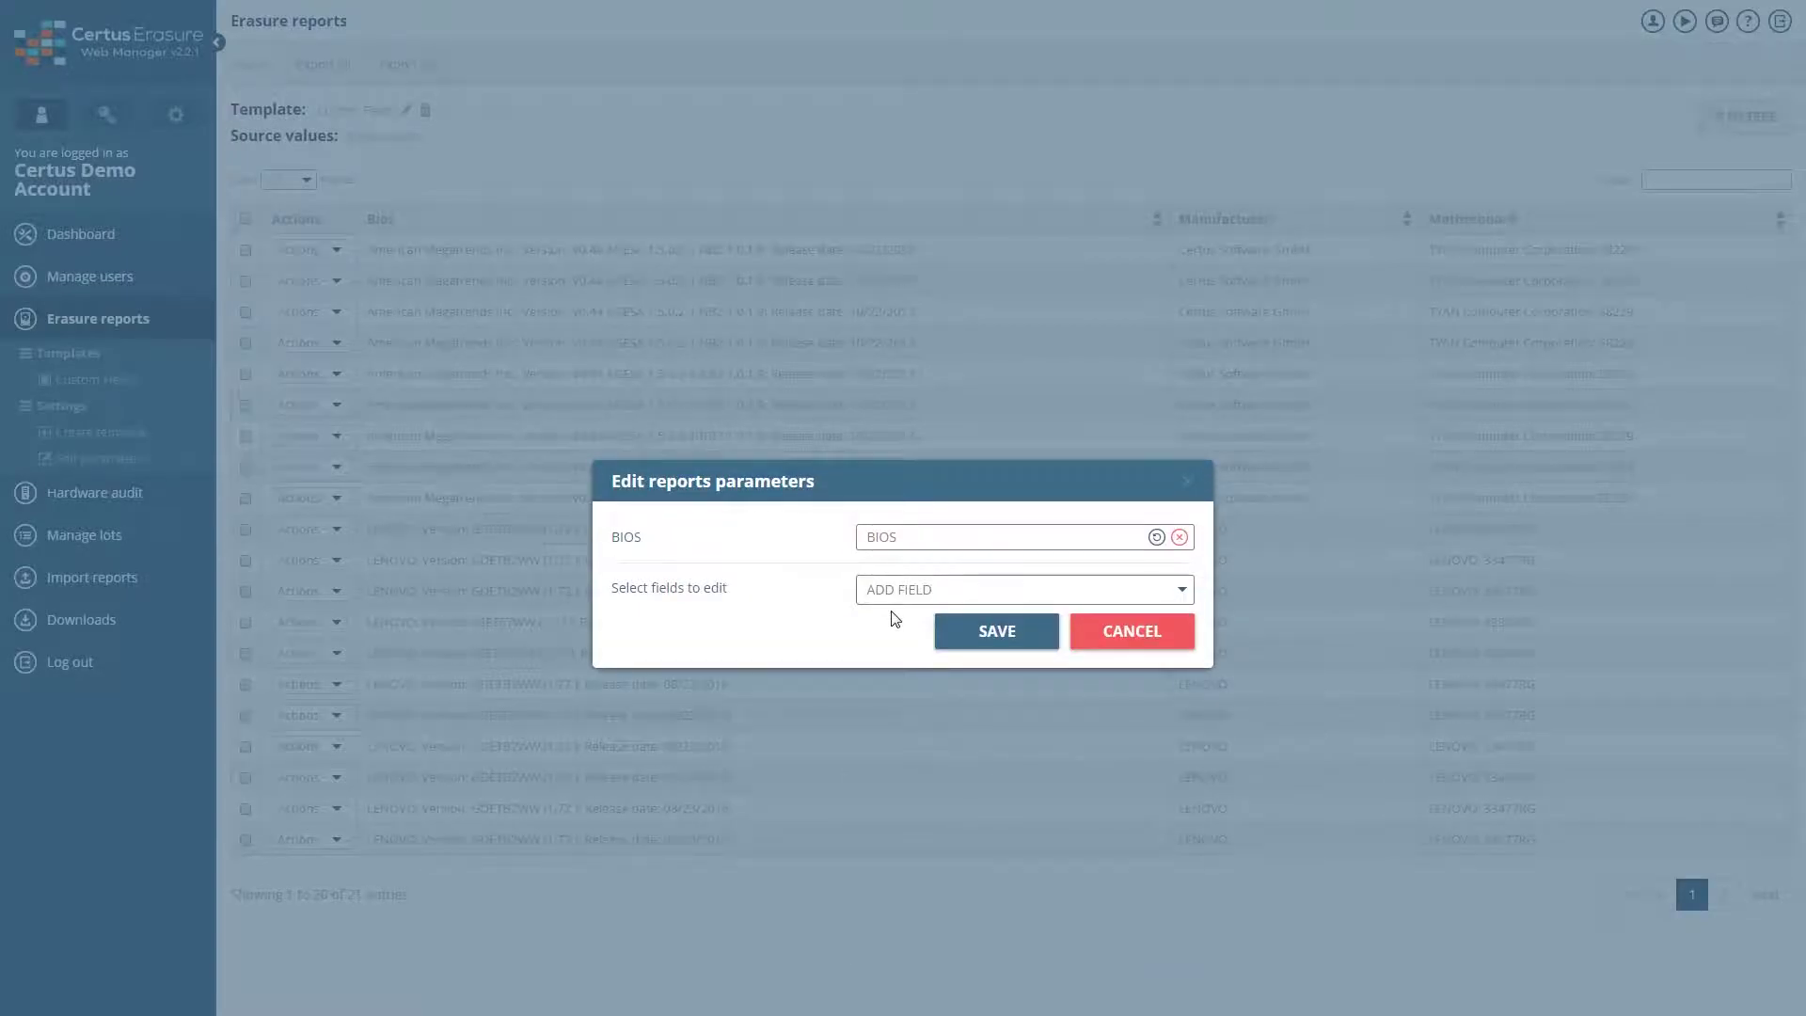
left_click(902, 536)
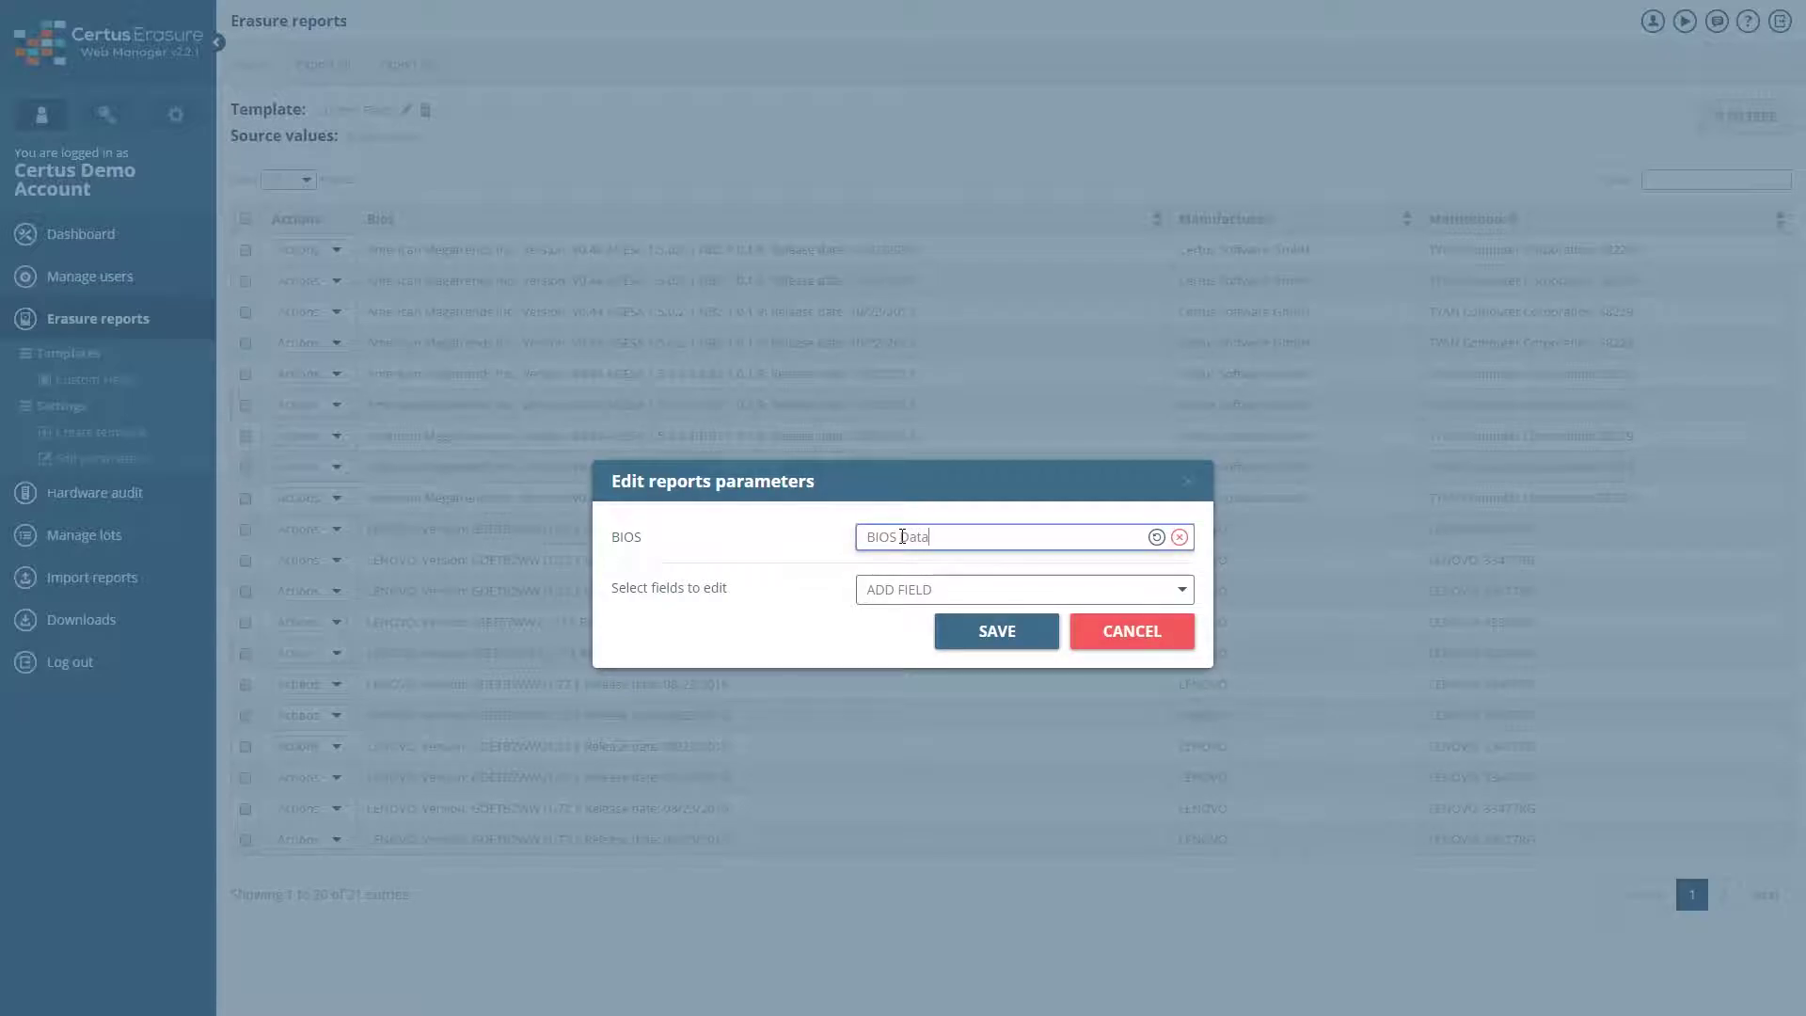
left_click(1003, 634)
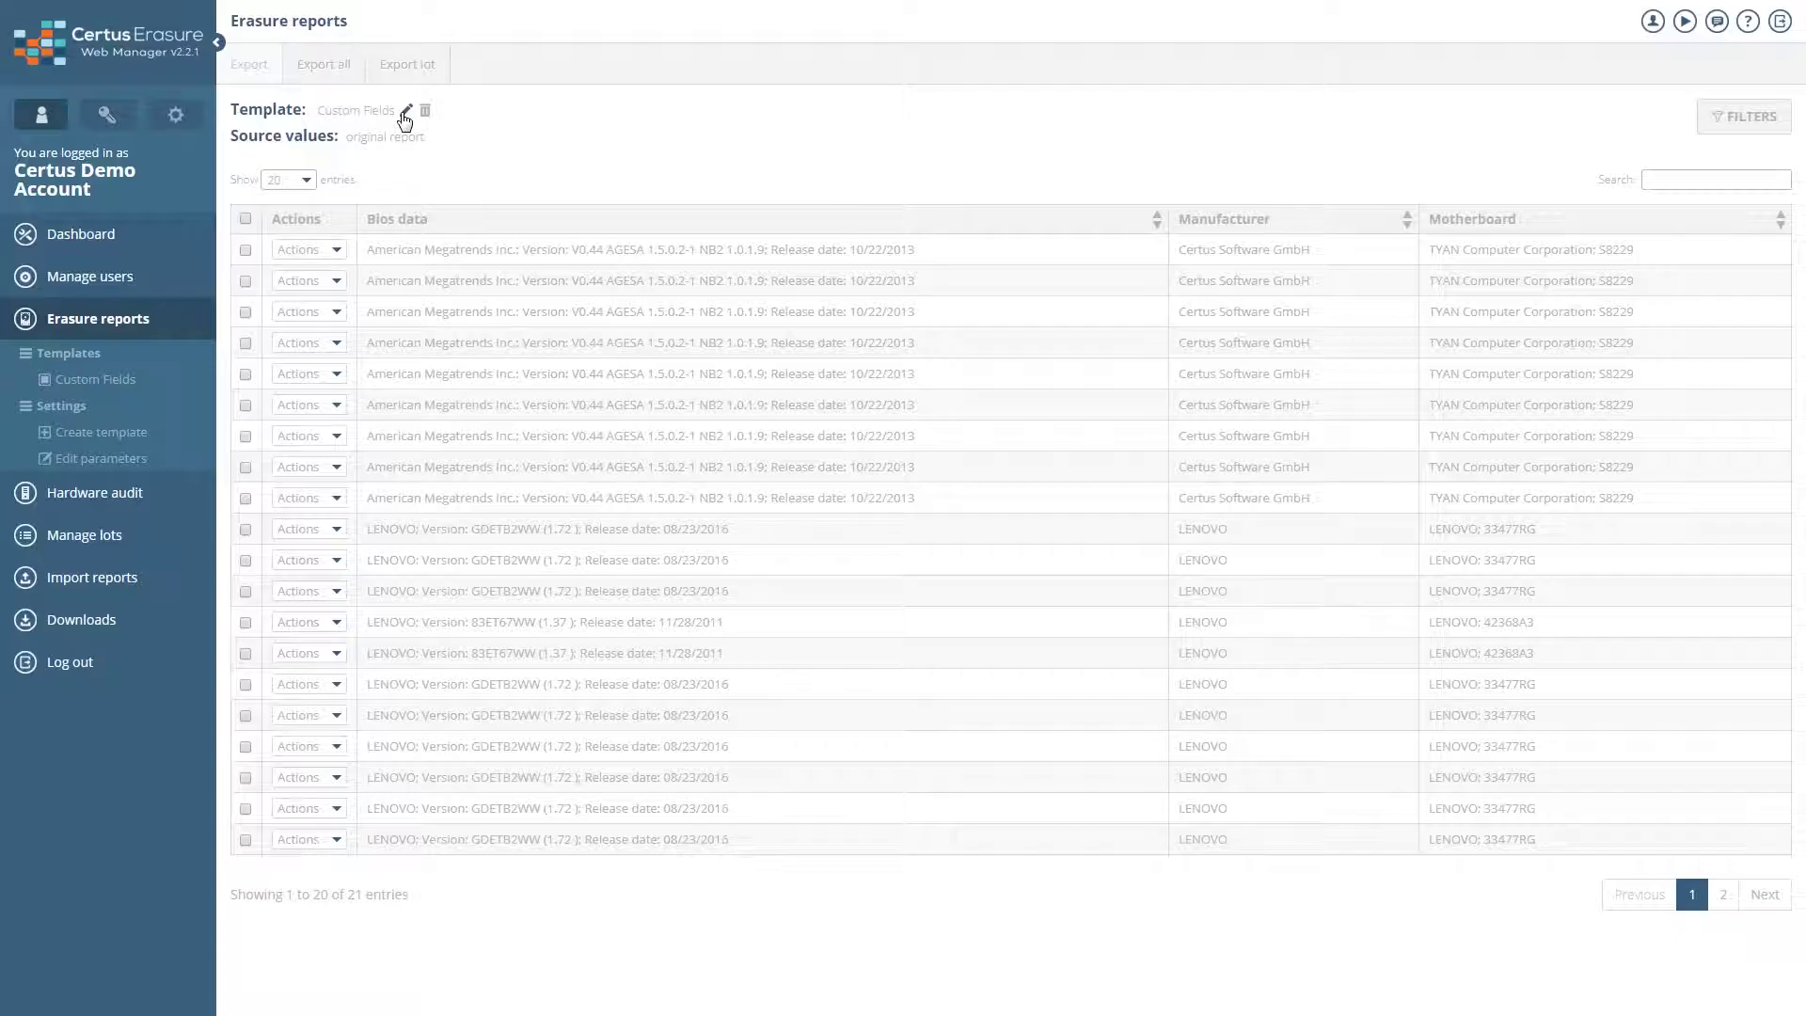
Add END TIME to the Custom Fields template, remove MANUFACTURER, and save
left_click(406, 113)
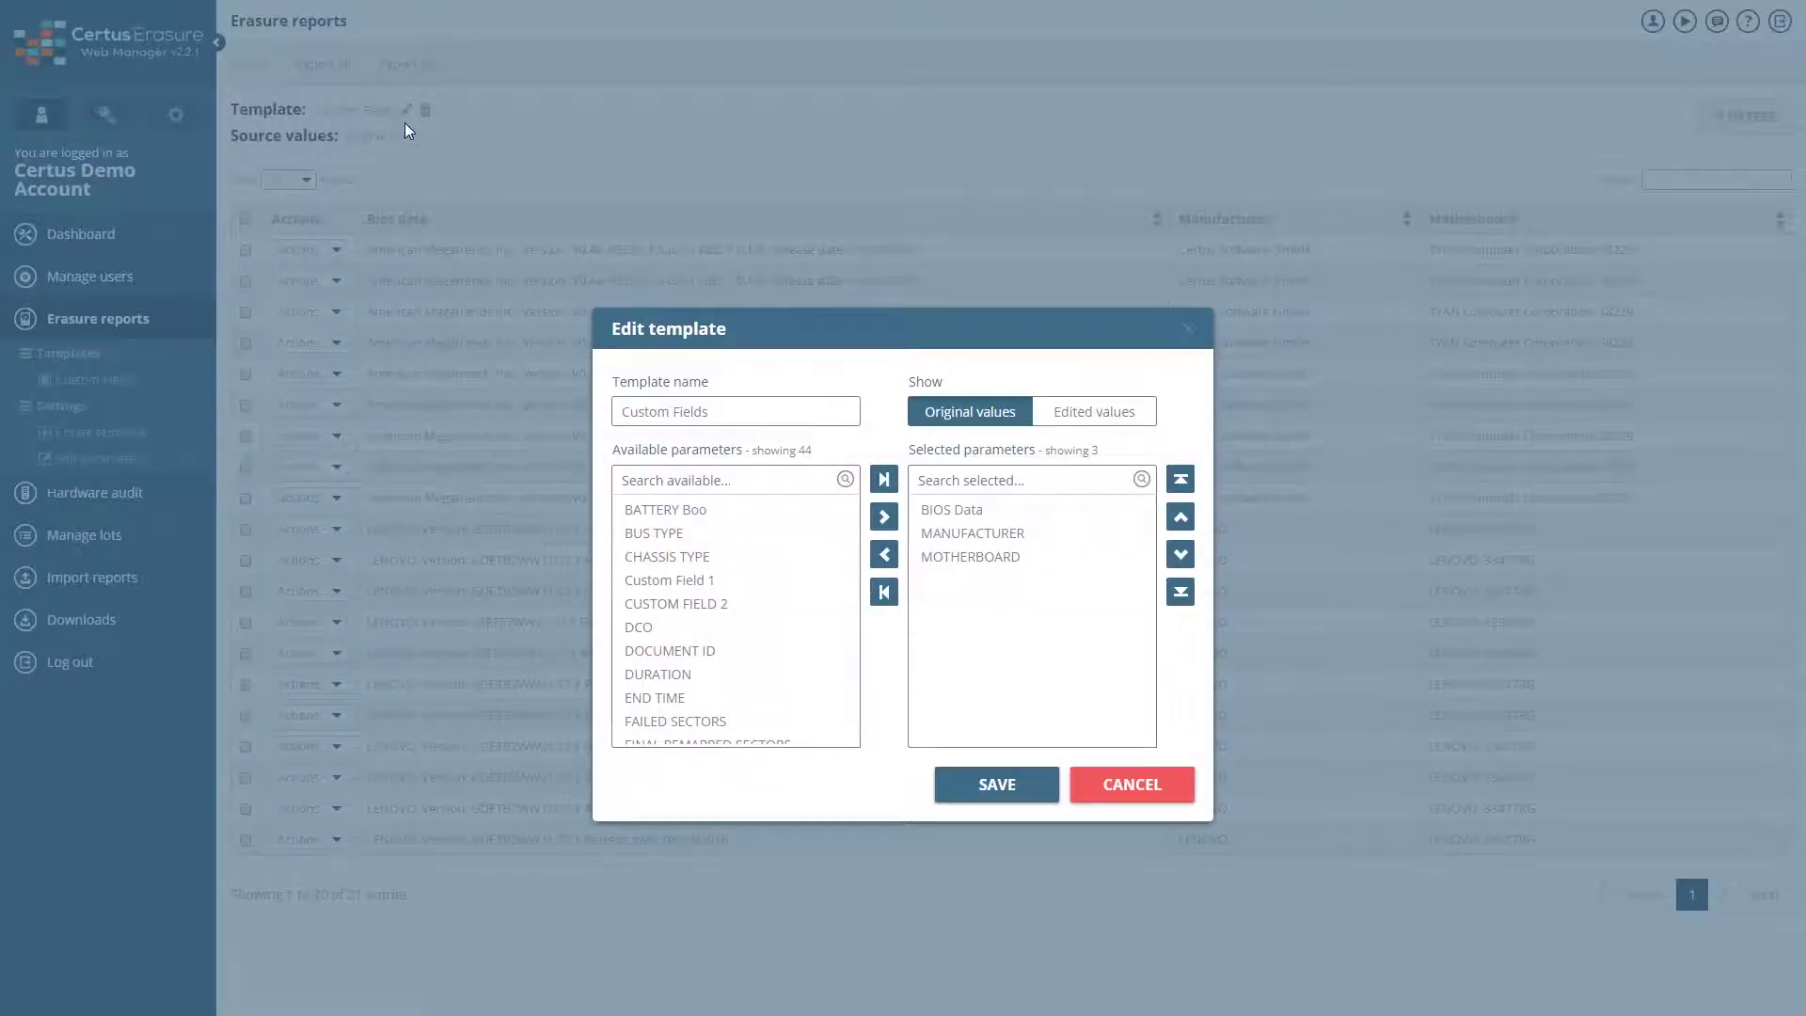
left_click(651, 701)
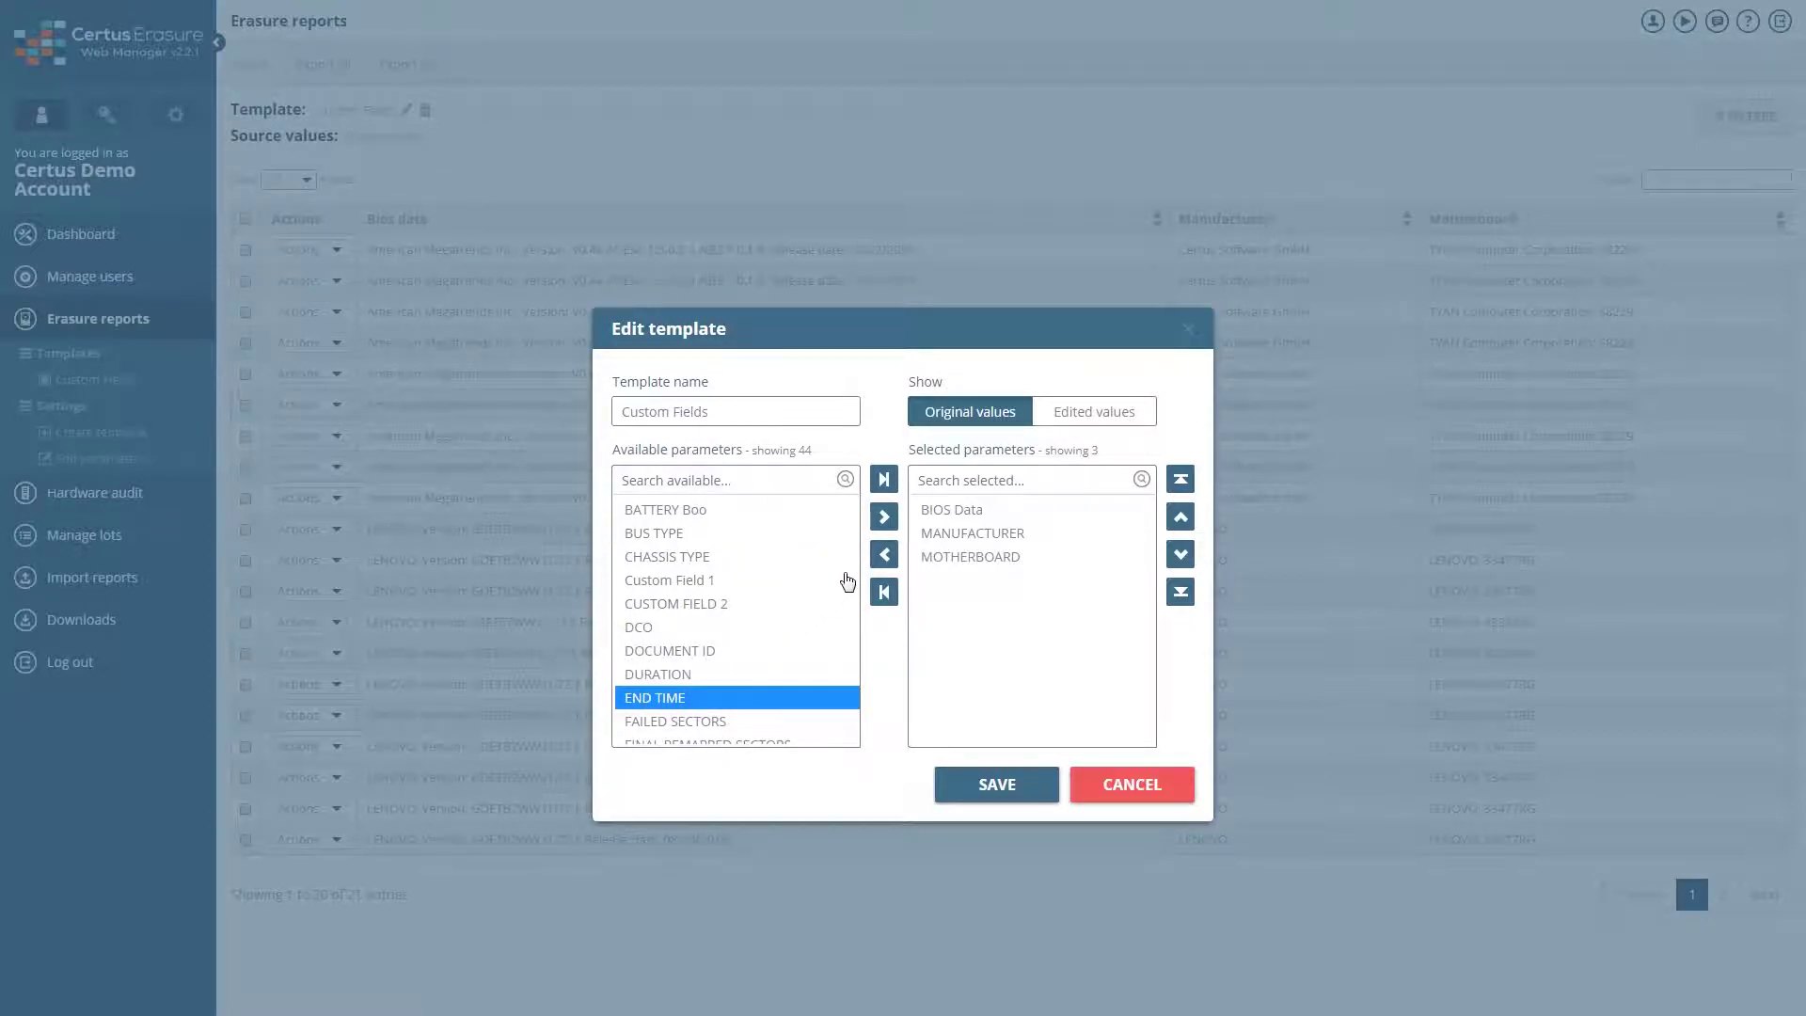
left_click(884, 518)
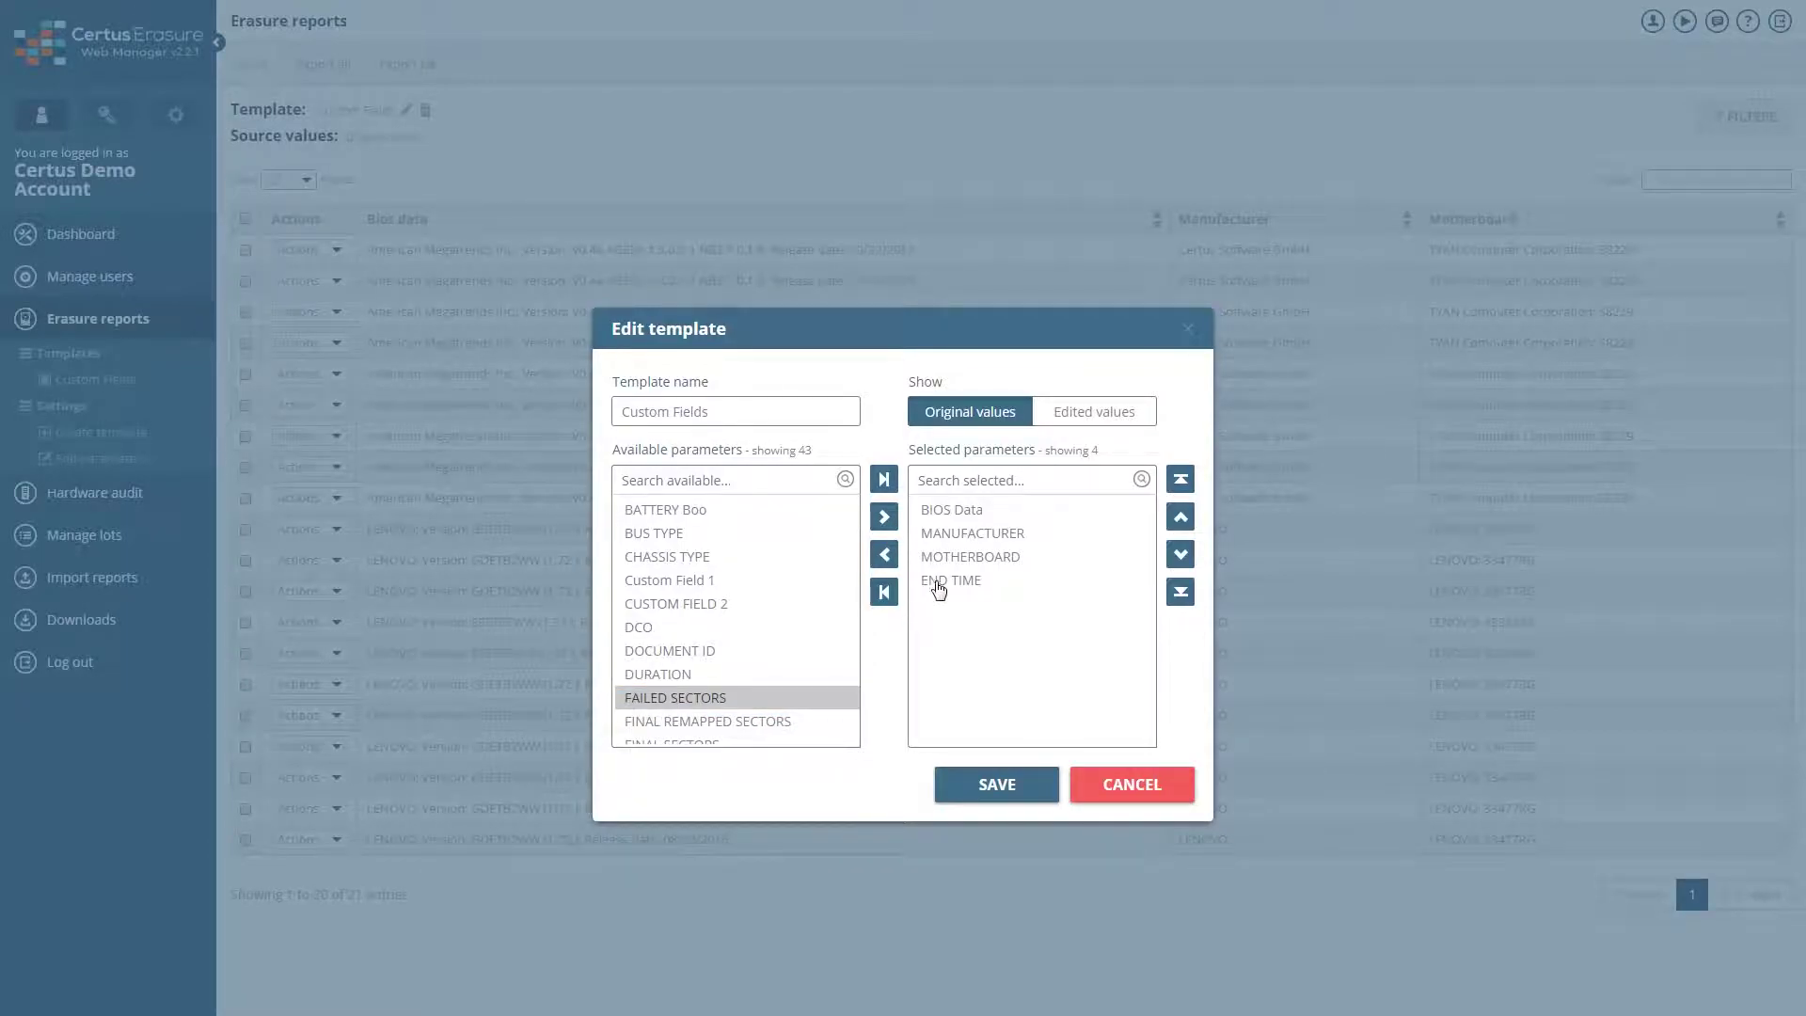
left_click(936, 535)
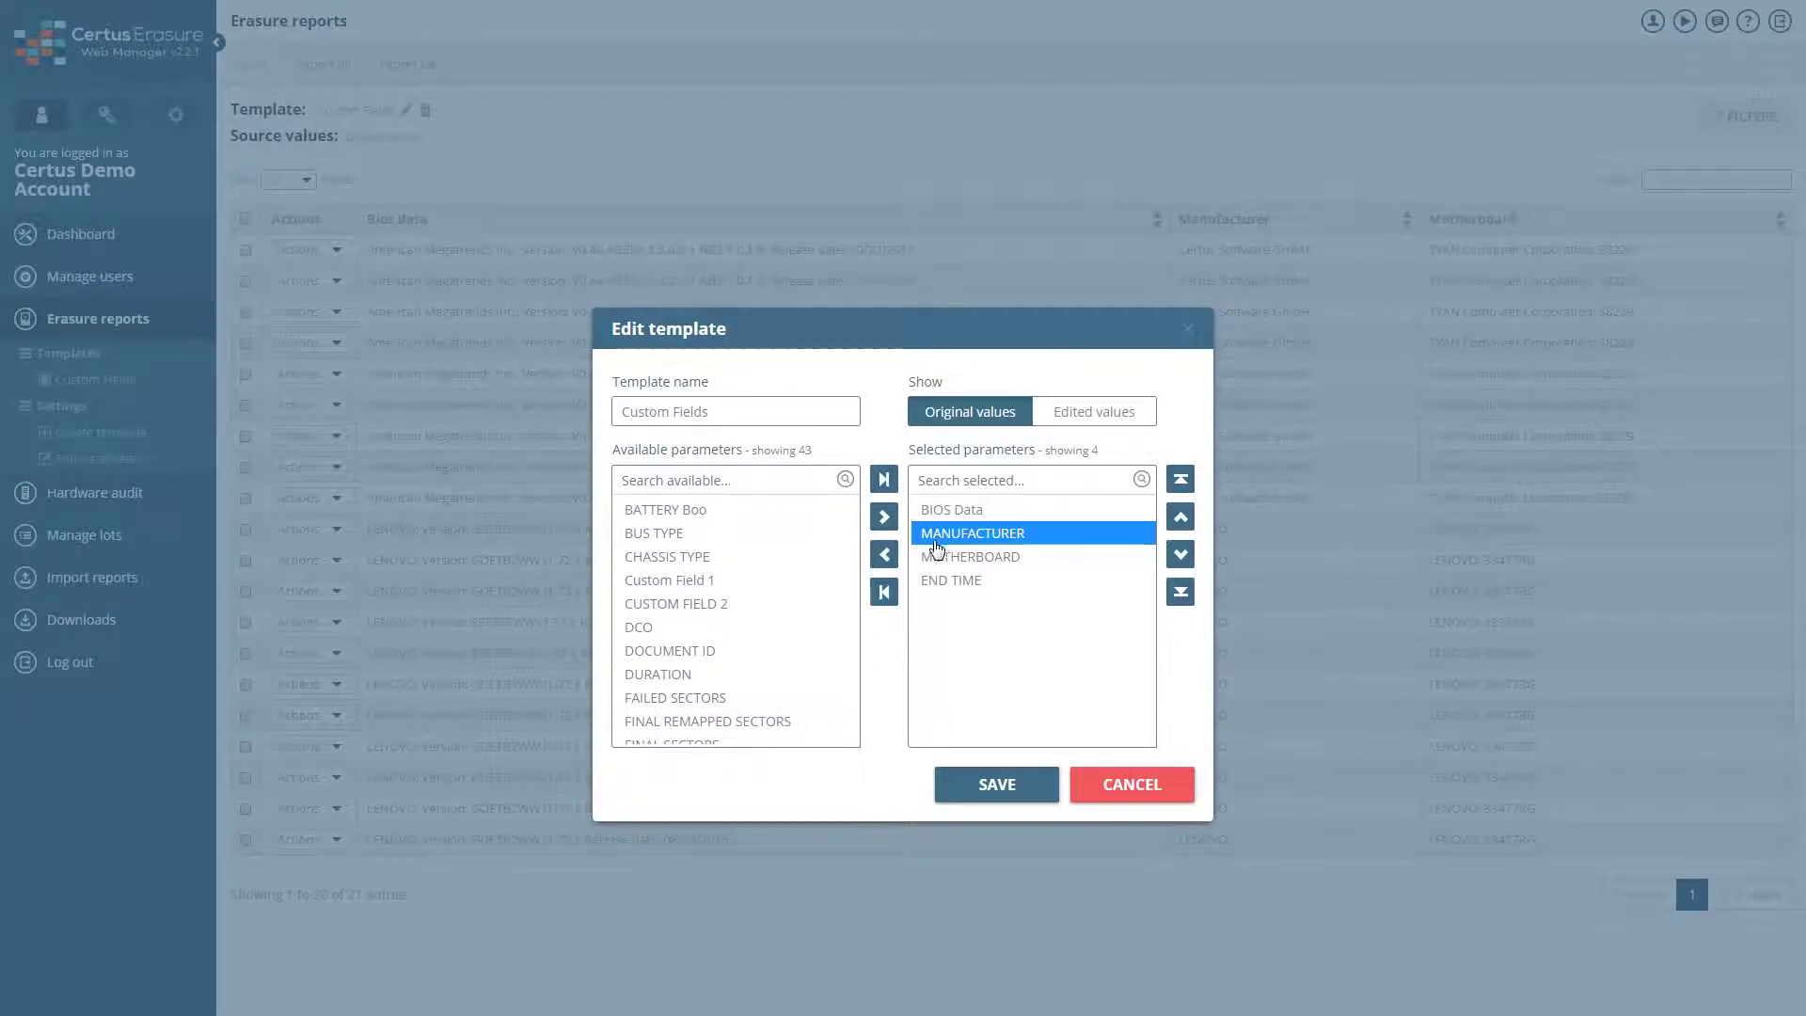
left_click(884, 555)
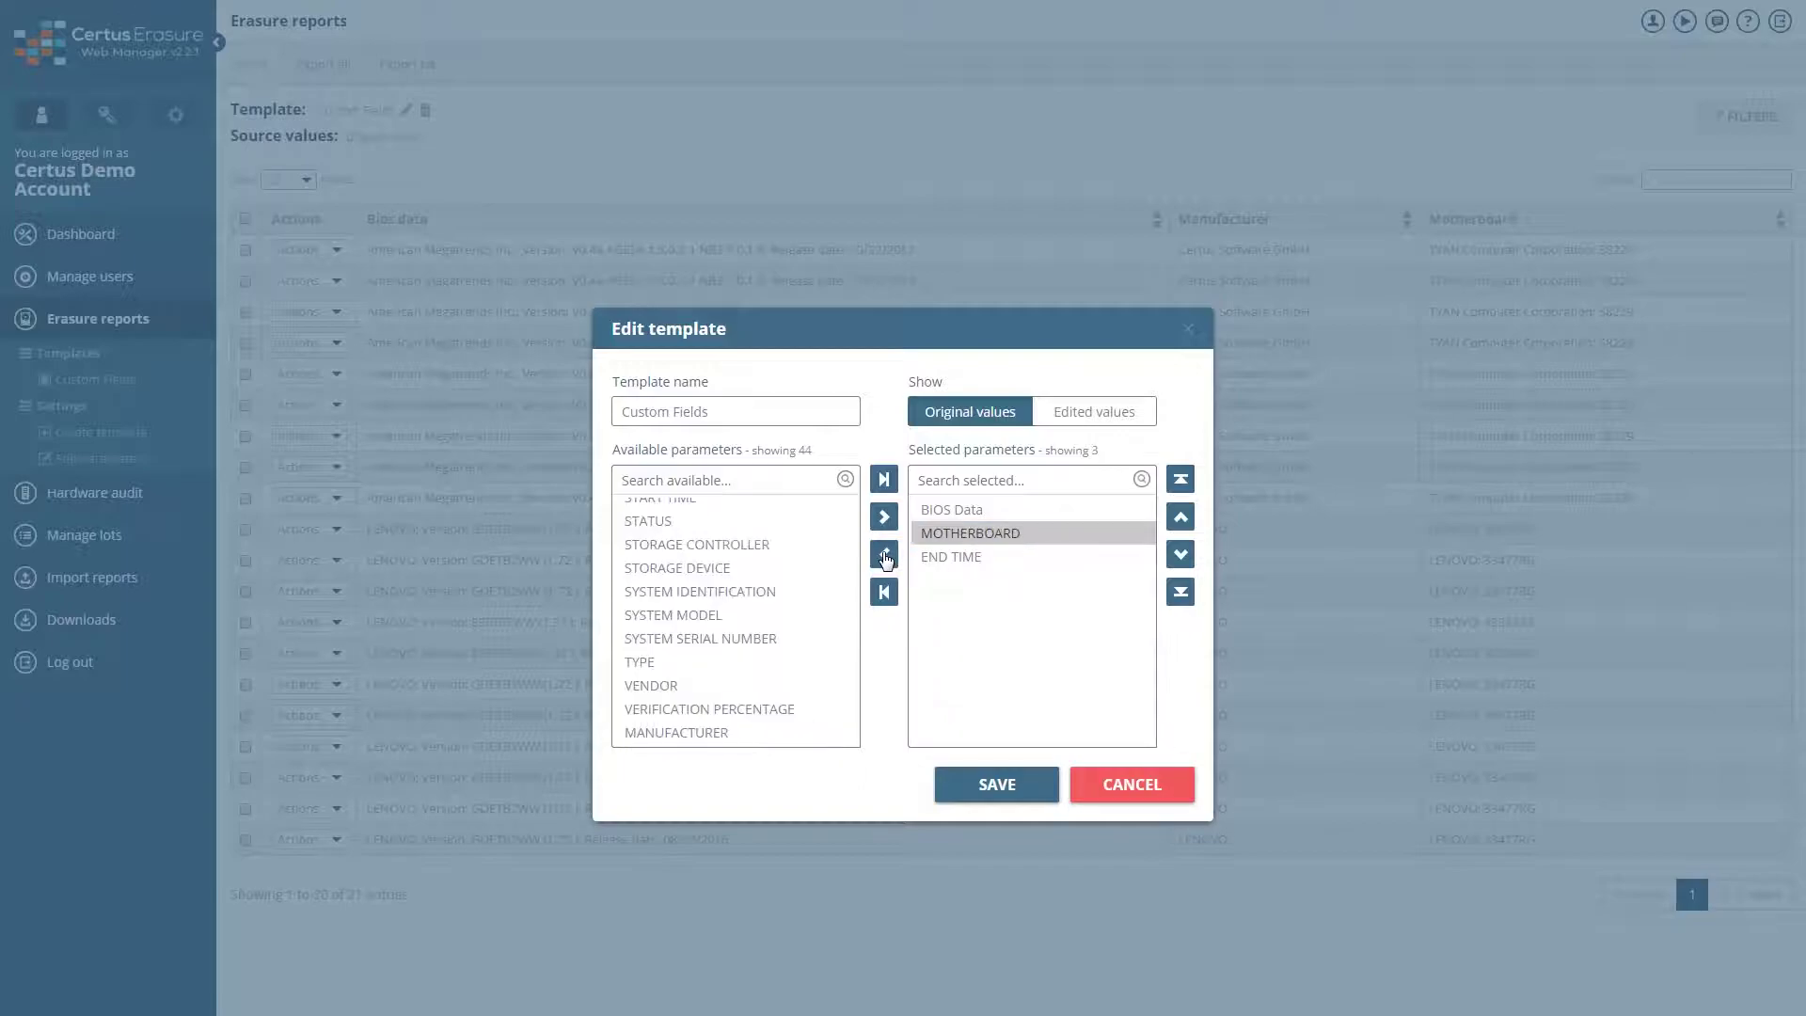
left_click(983, 785)
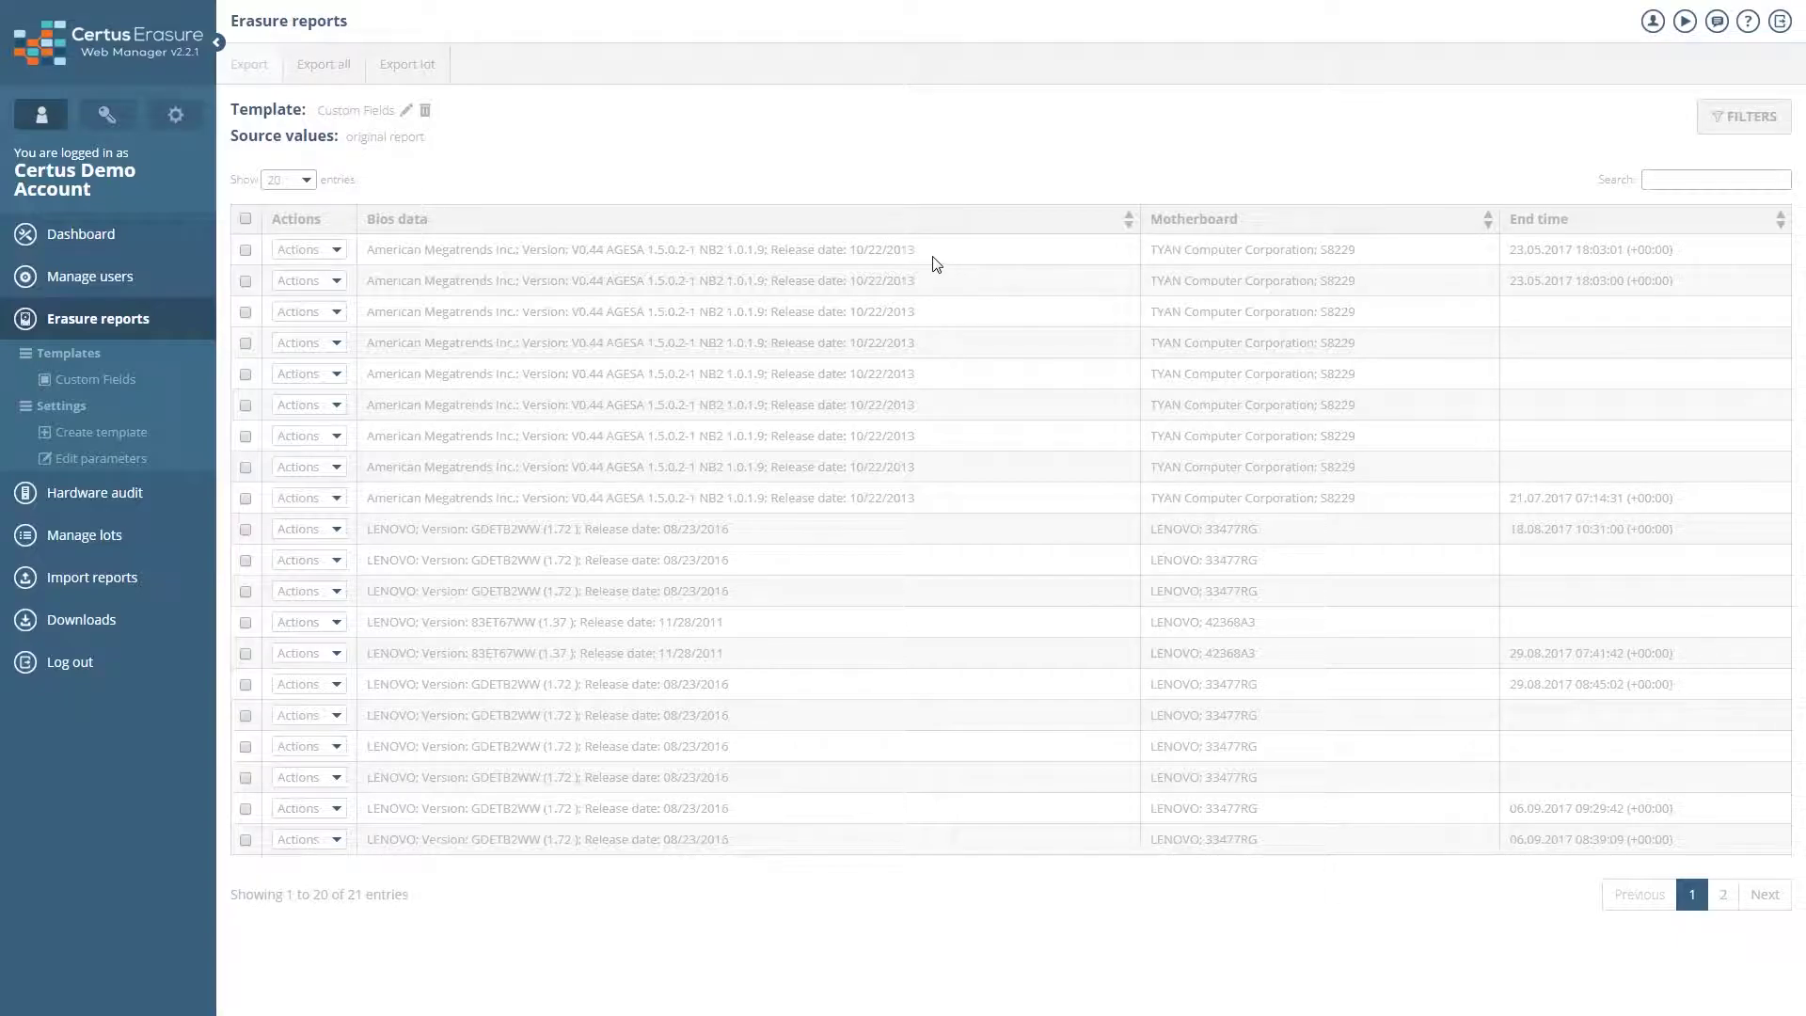
Trim the first report's BIOS Data value to 'American Megatrends Inc.' and save it
left_click(336, 251)
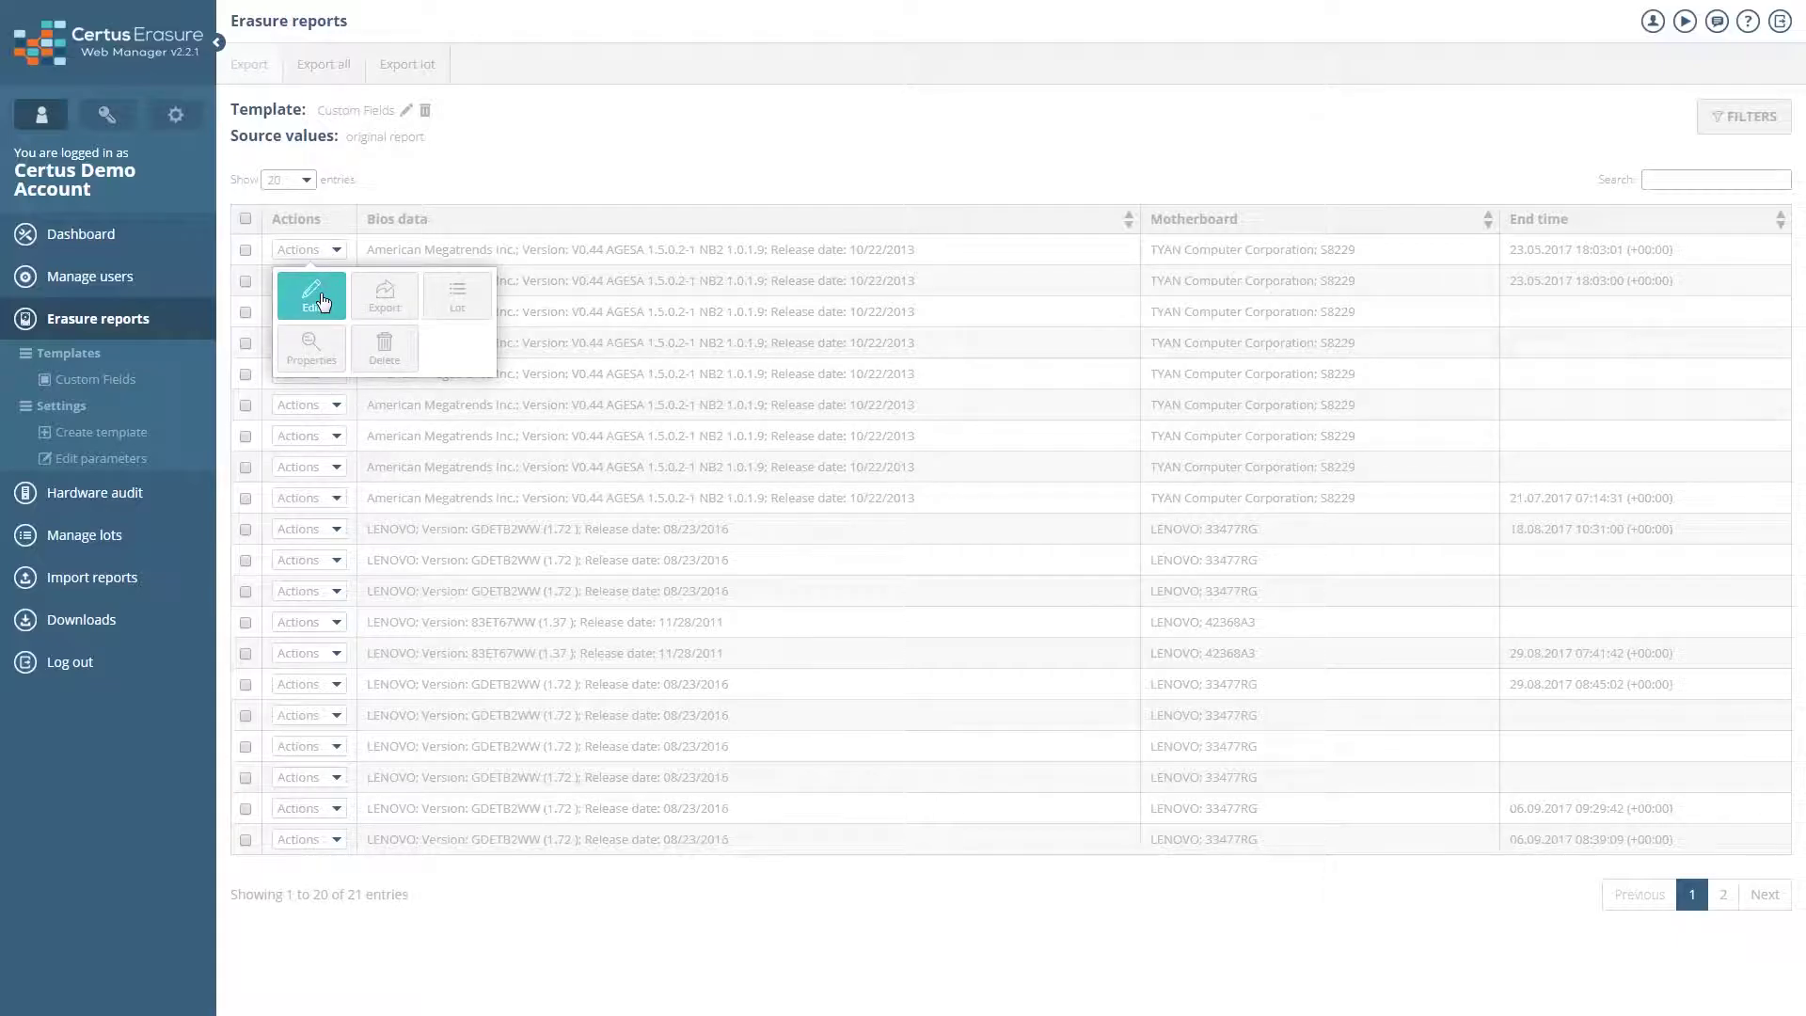
left_click(312, 296)
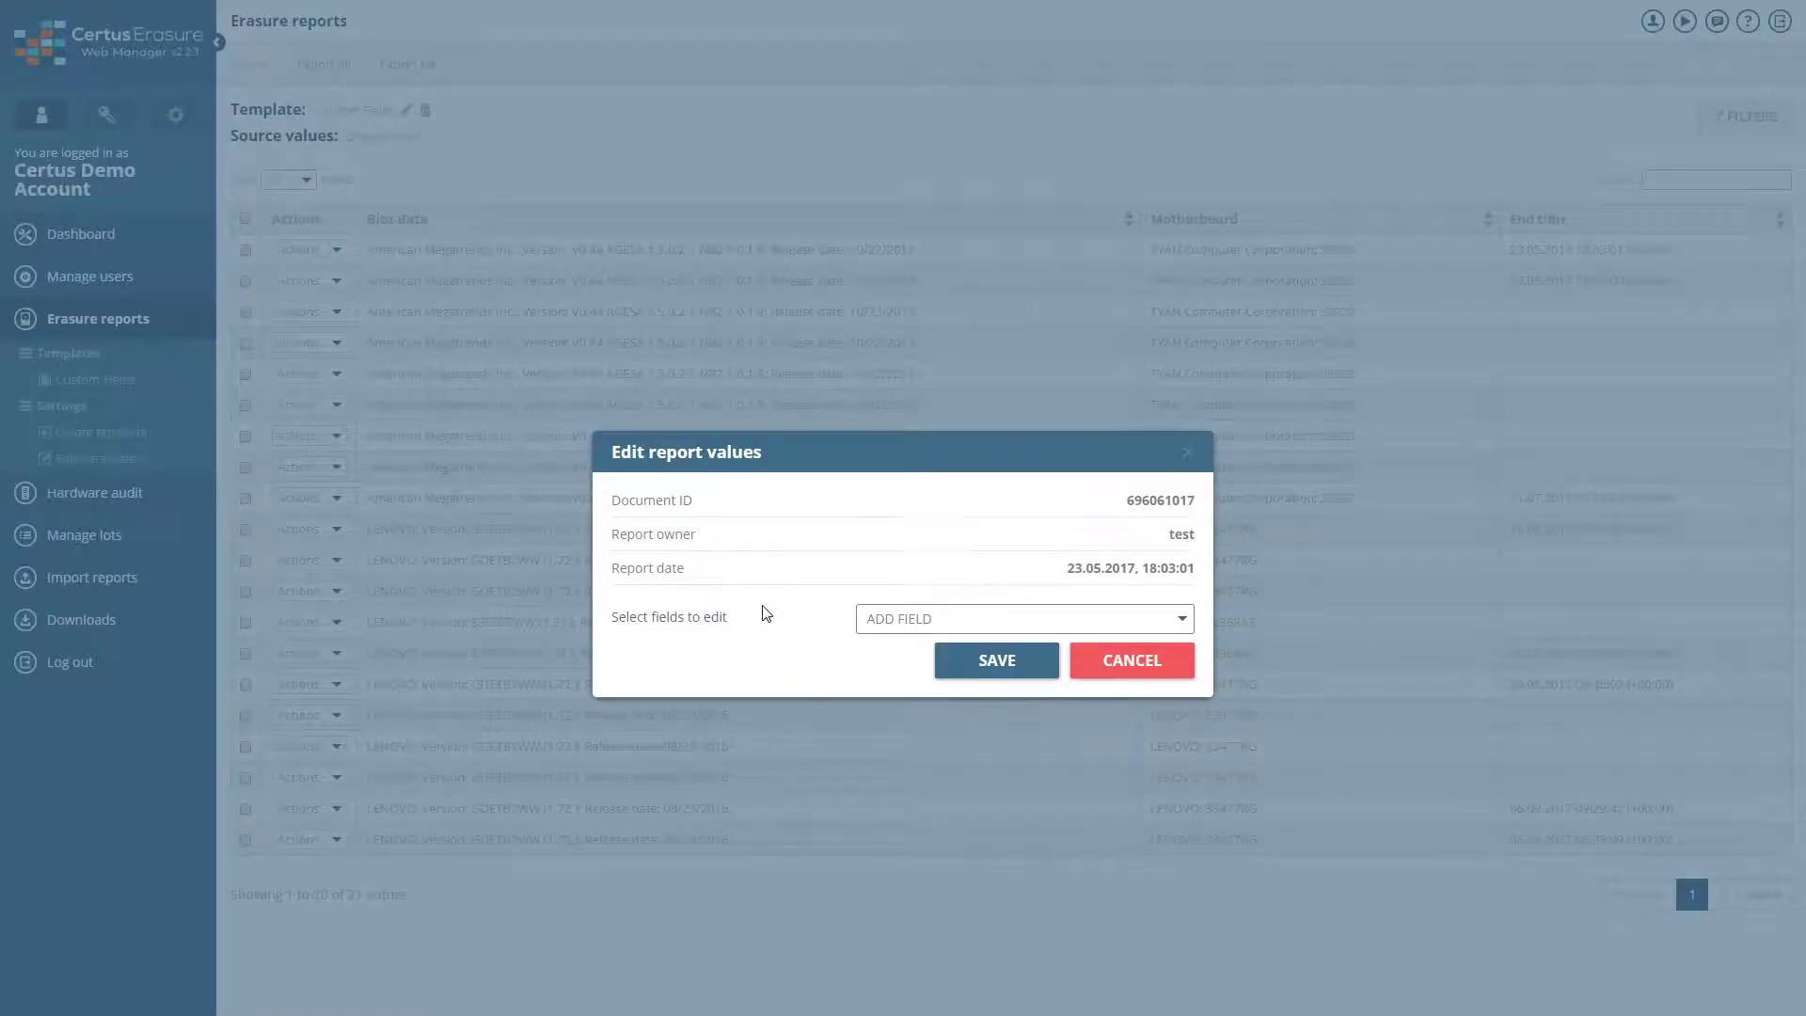
left_click(899, 620)
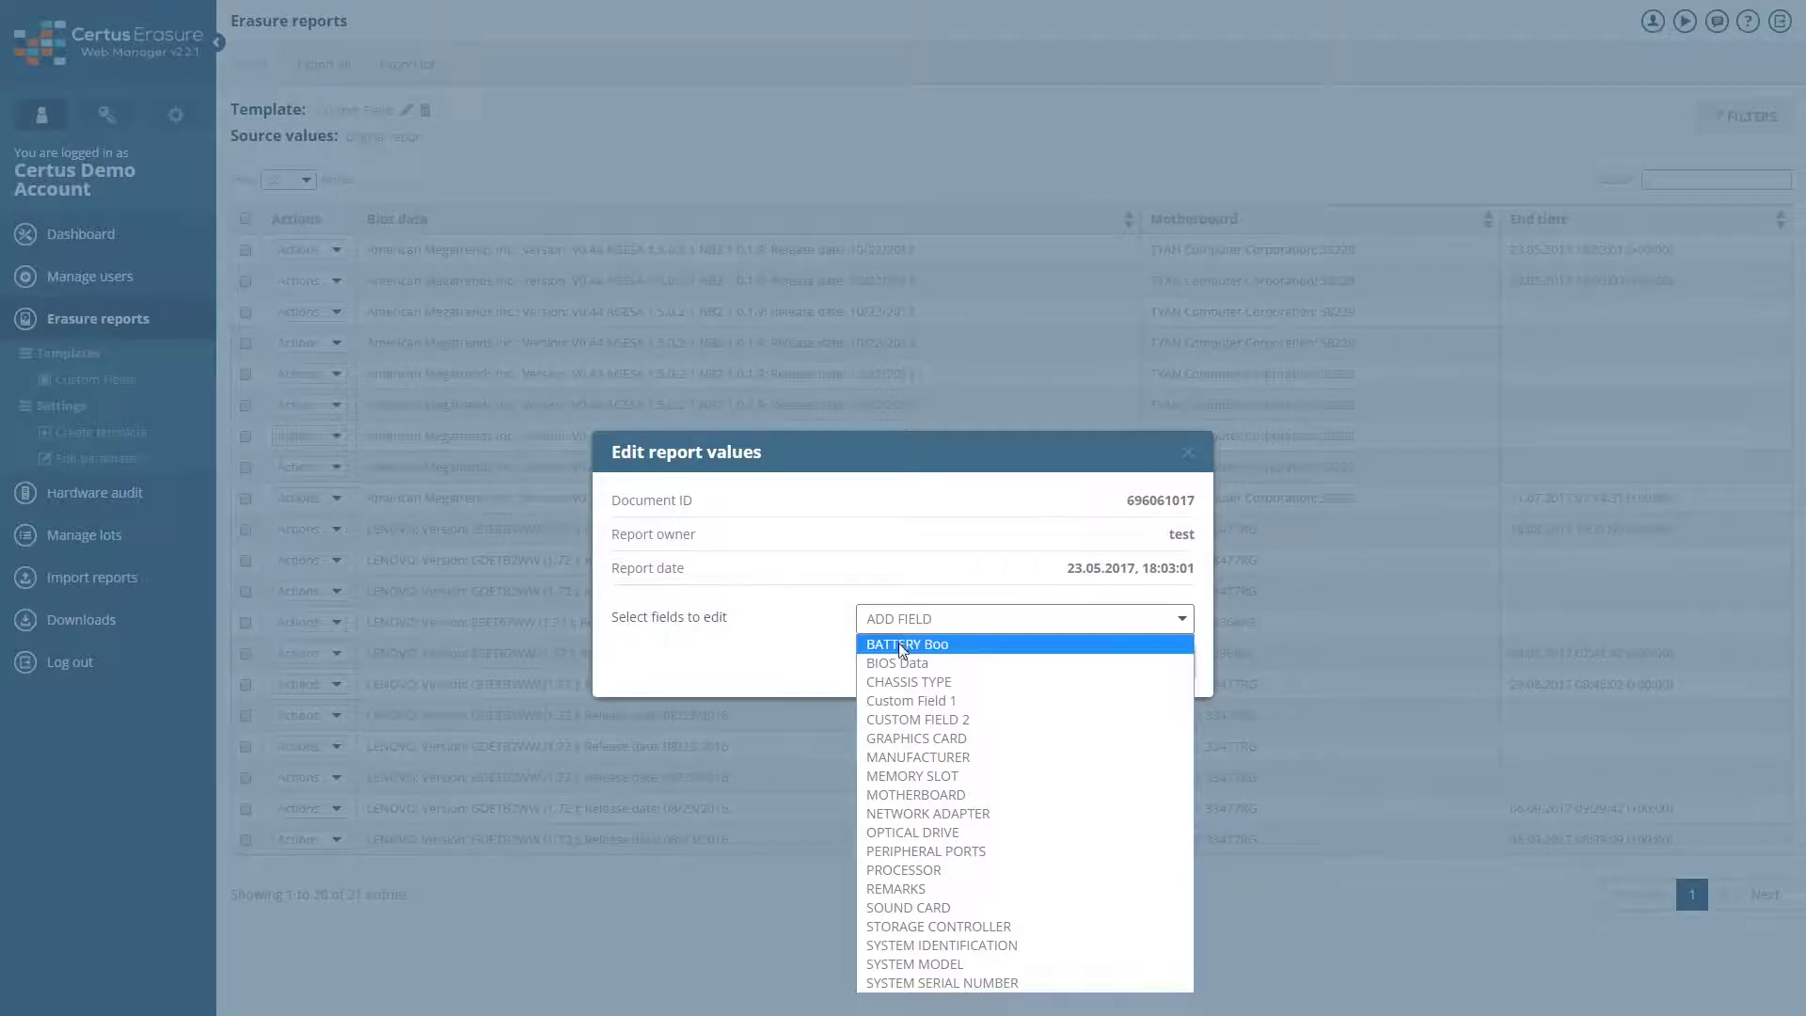
left_click(901, 664)
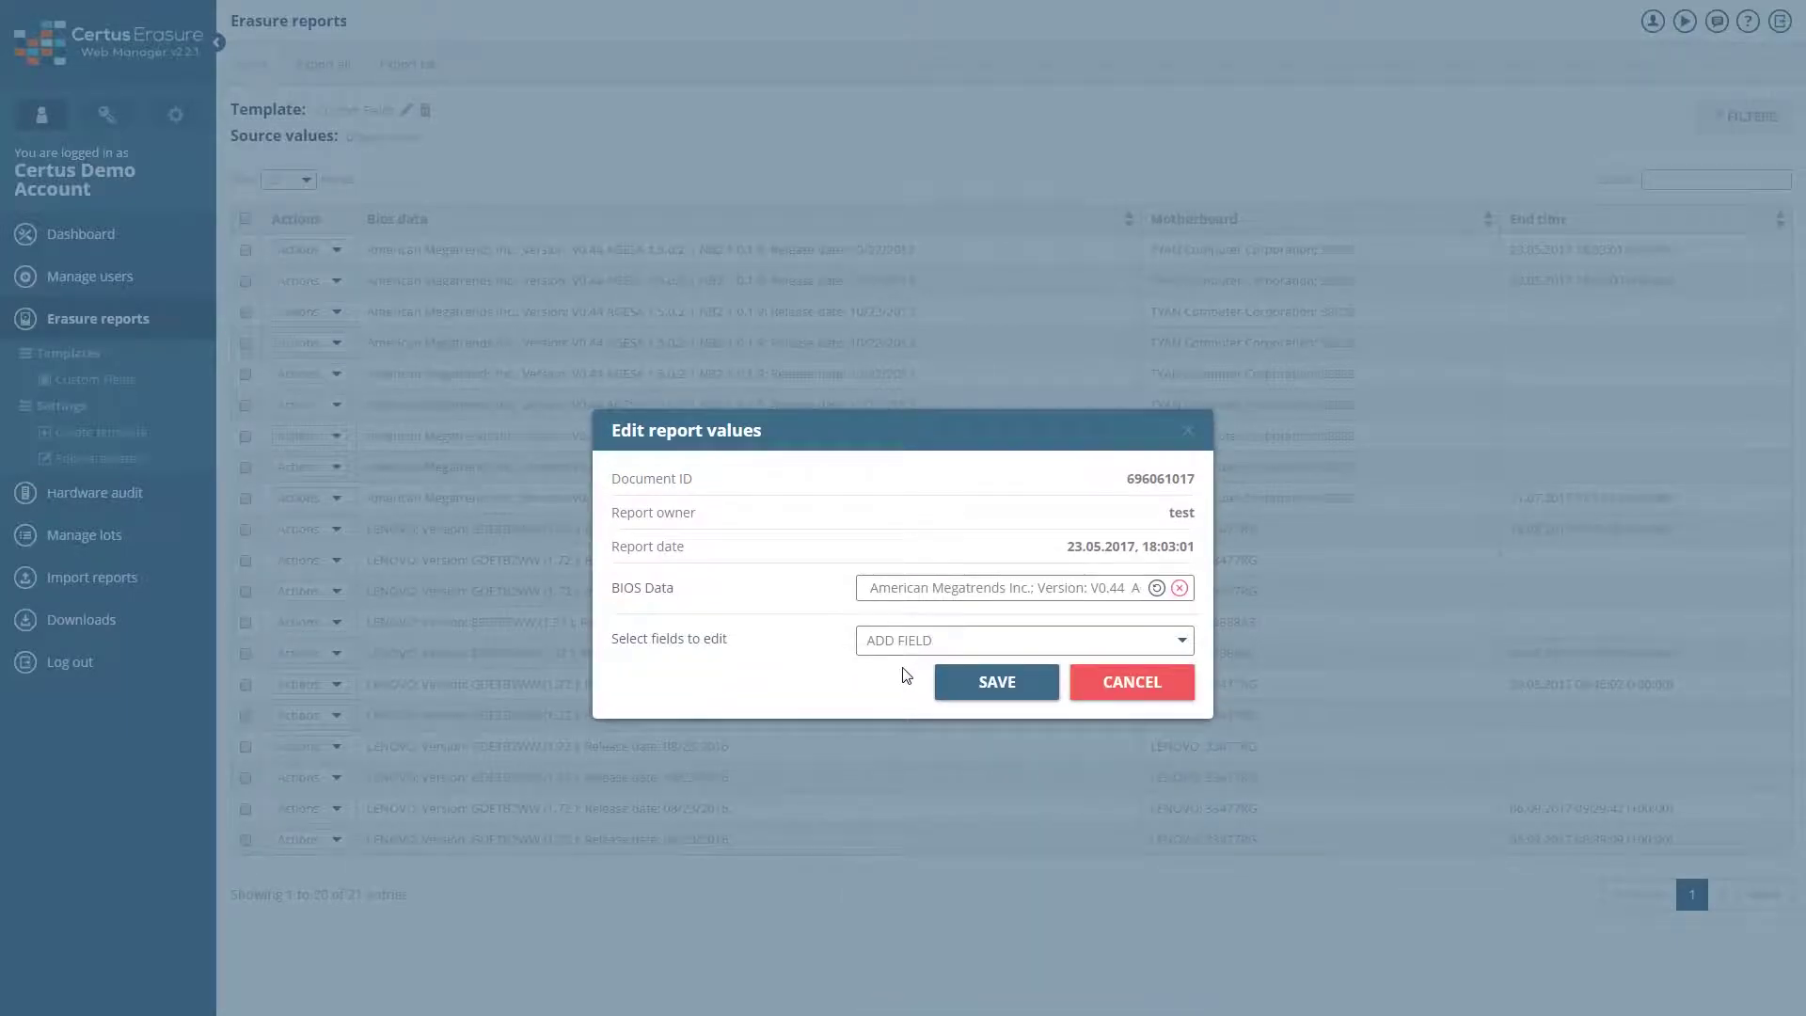
left_click(912, 586)
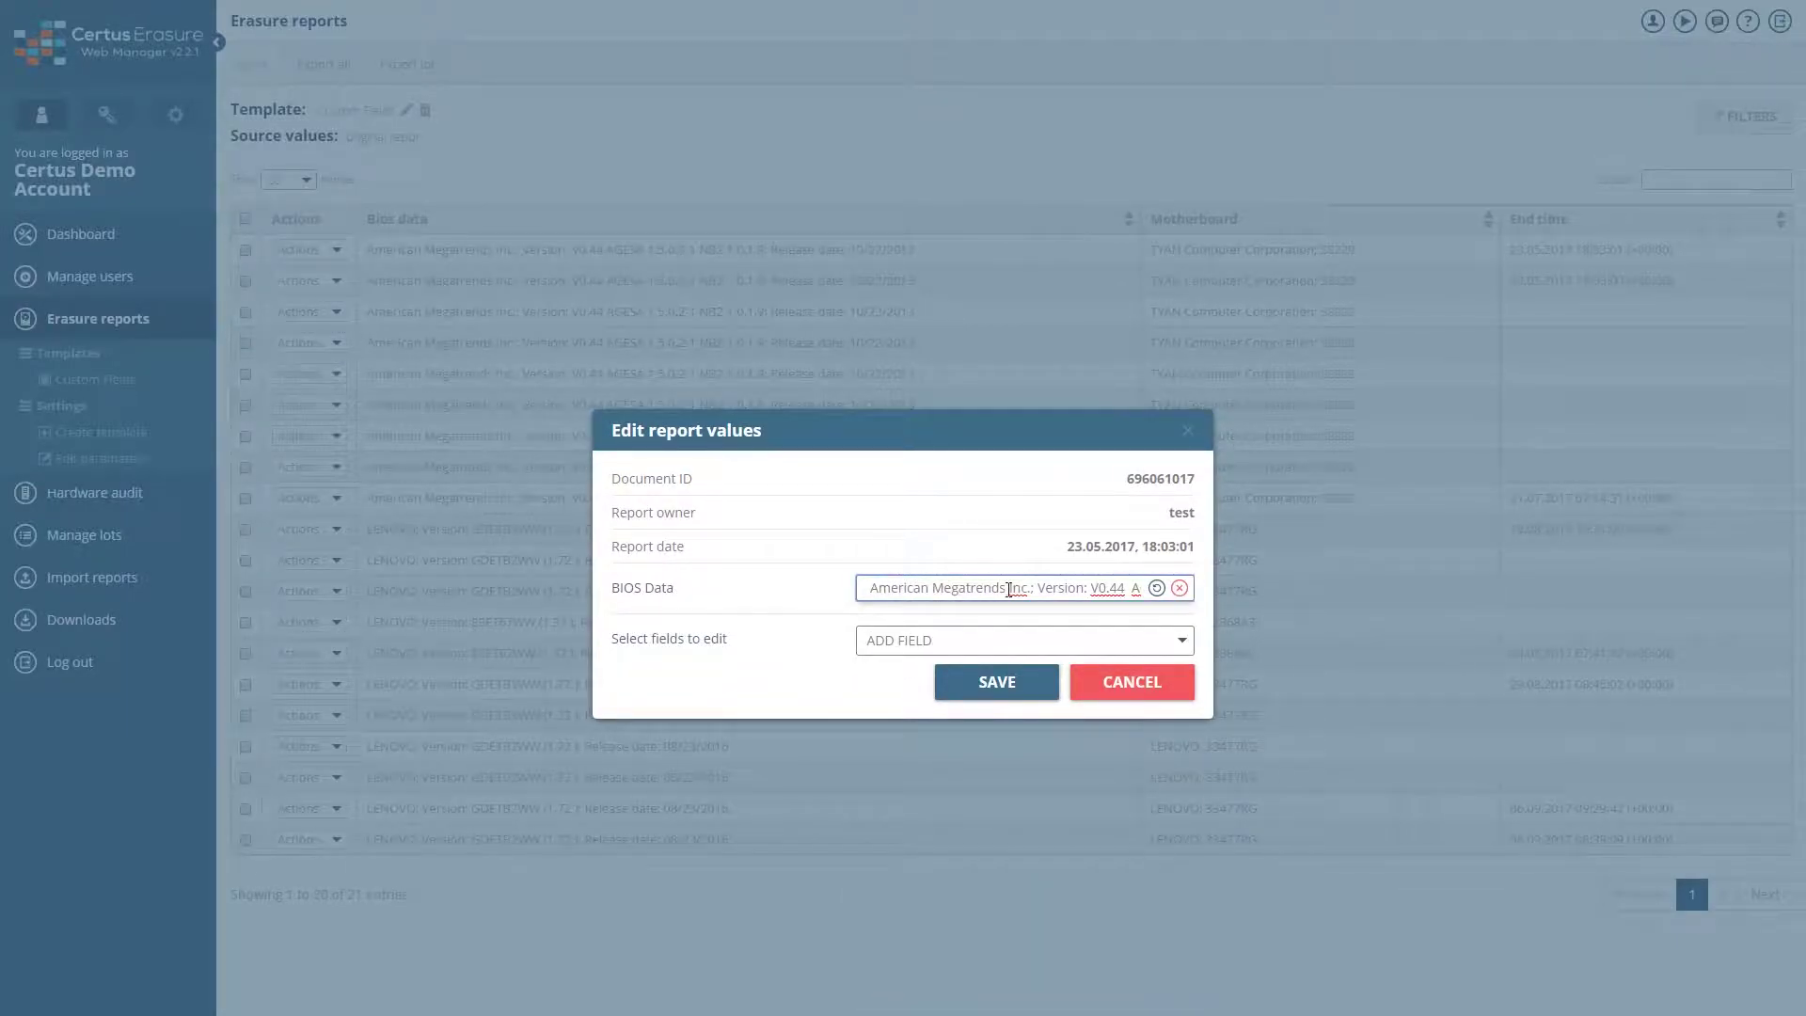
left_click_drag(1040, 589, 1141, 588)
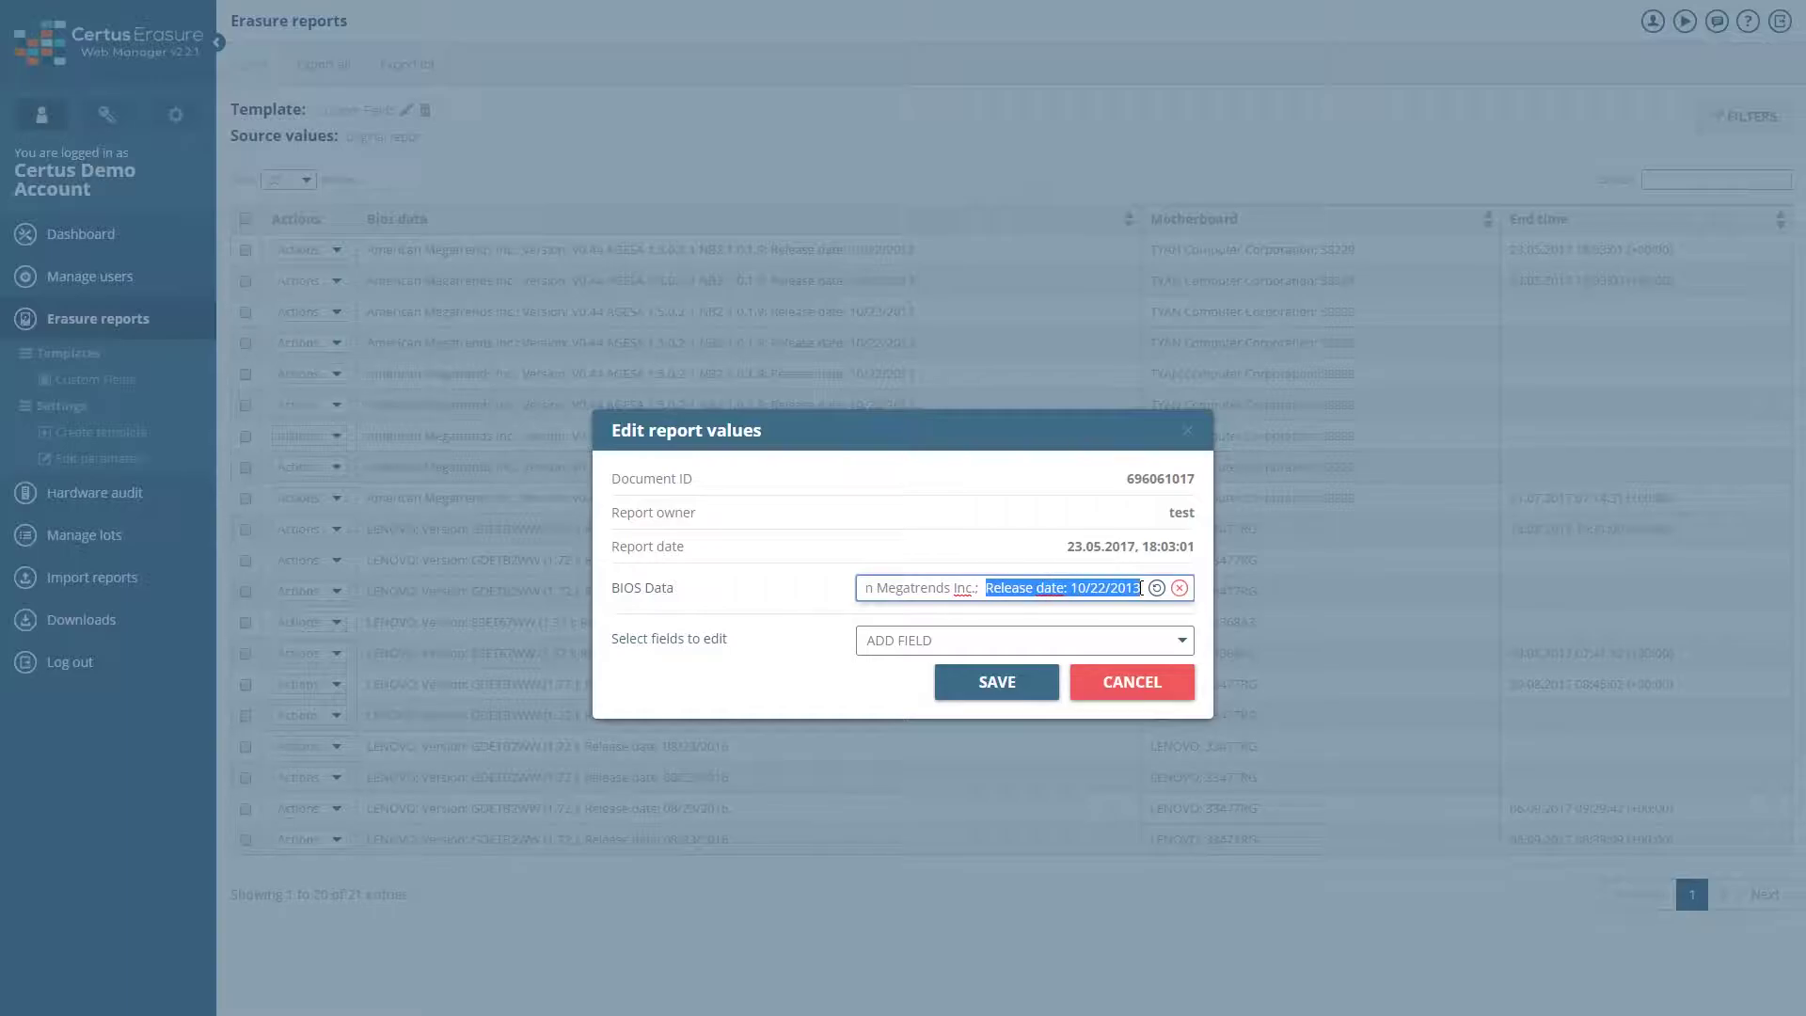
key("BackSpace")
key("BackSpace")
key("BackSpace")
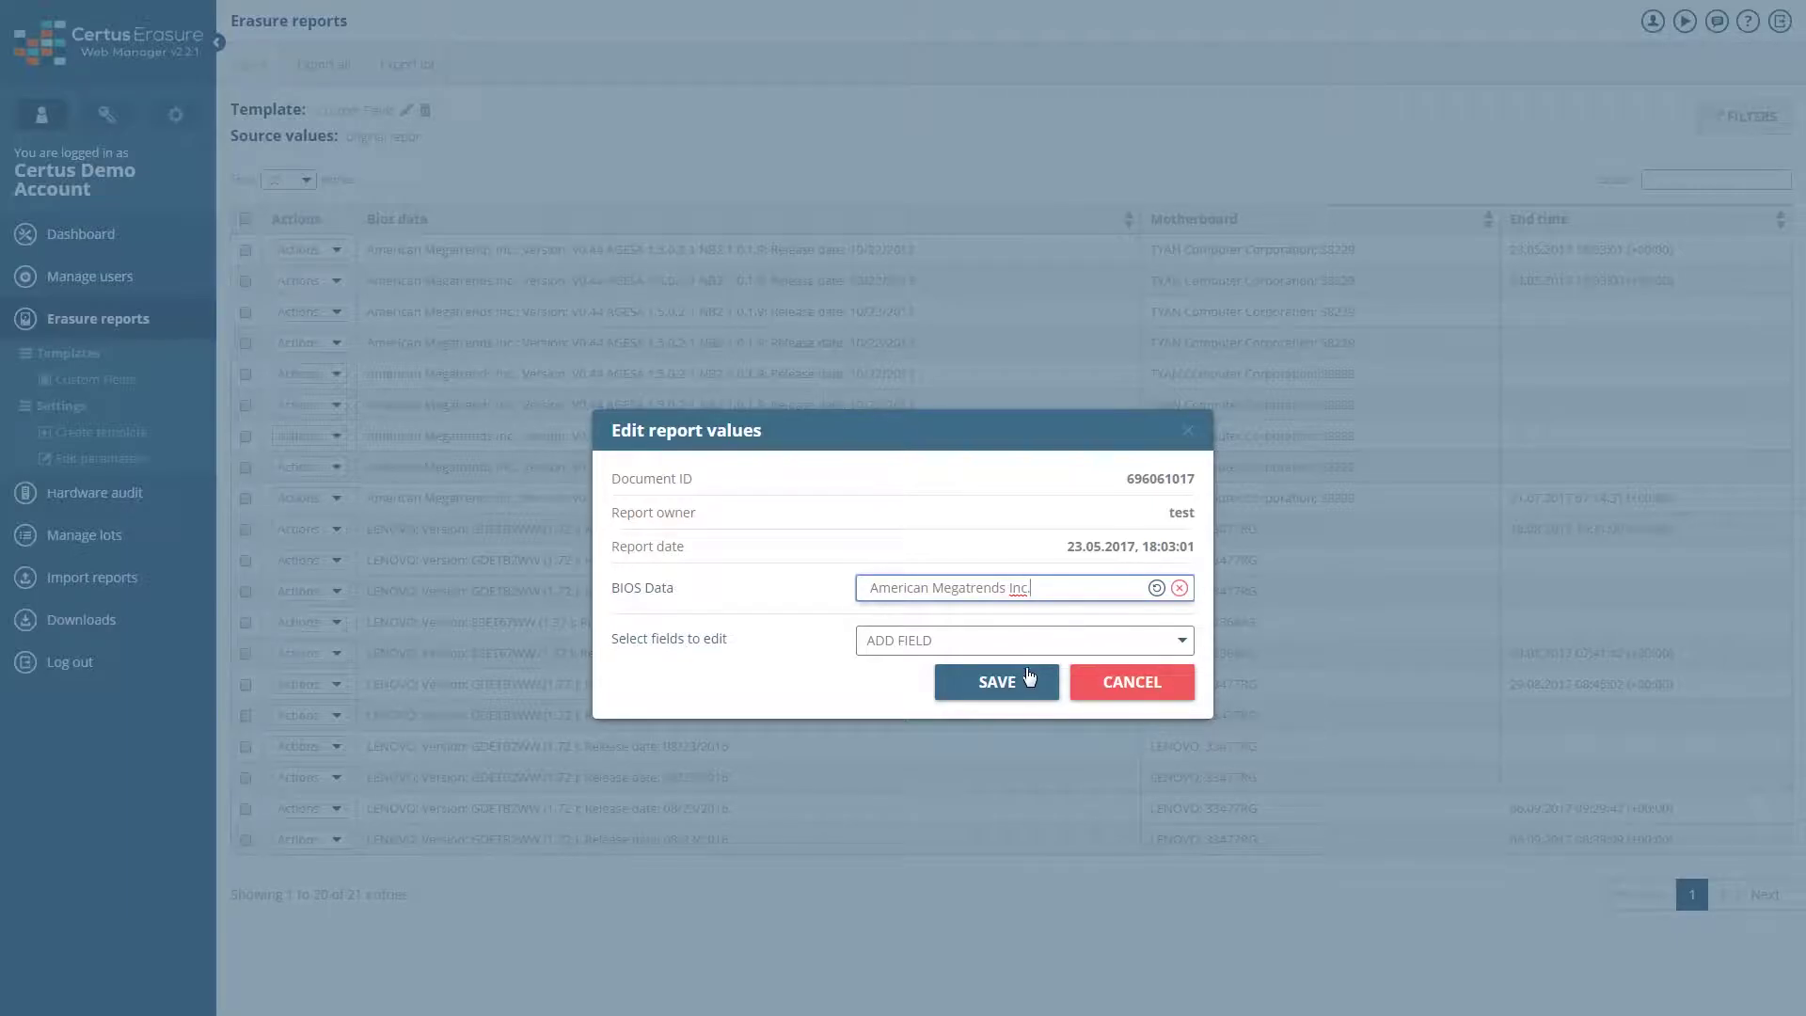
left_click(993, 683)
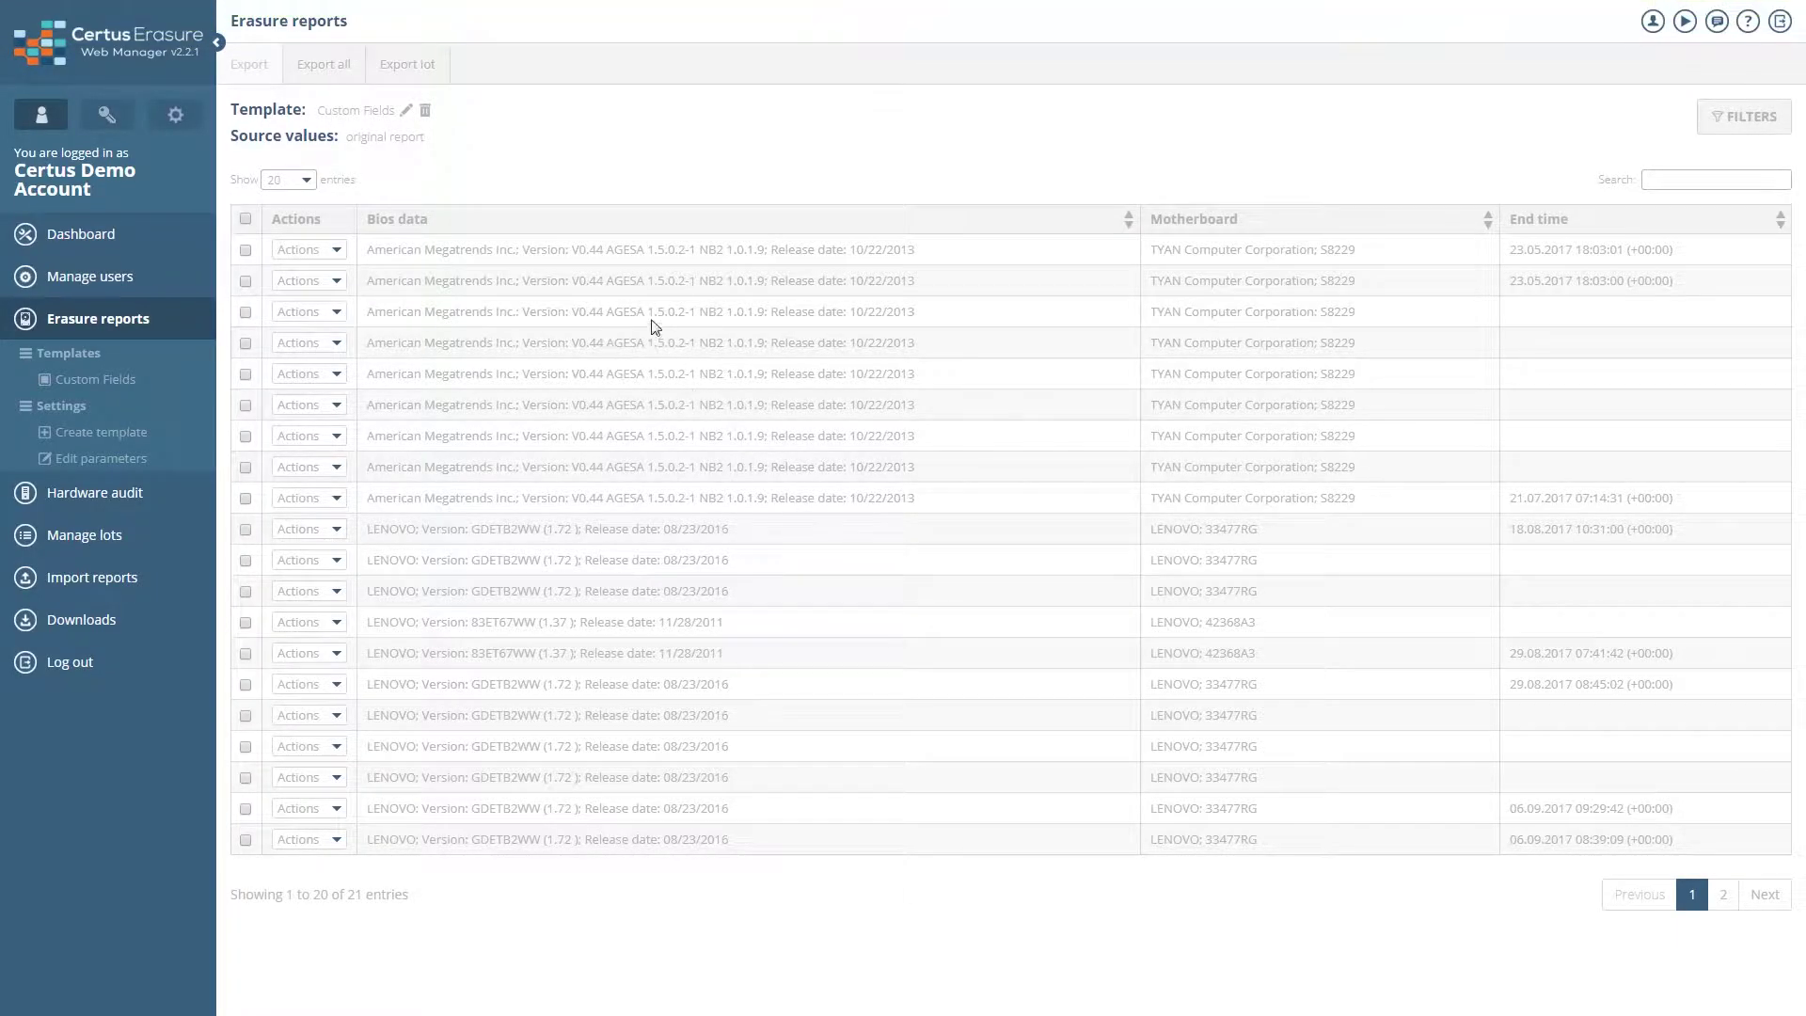
Set the Custom Fields template's Show option to 'Edited values' and save it
left_click(405, 113)
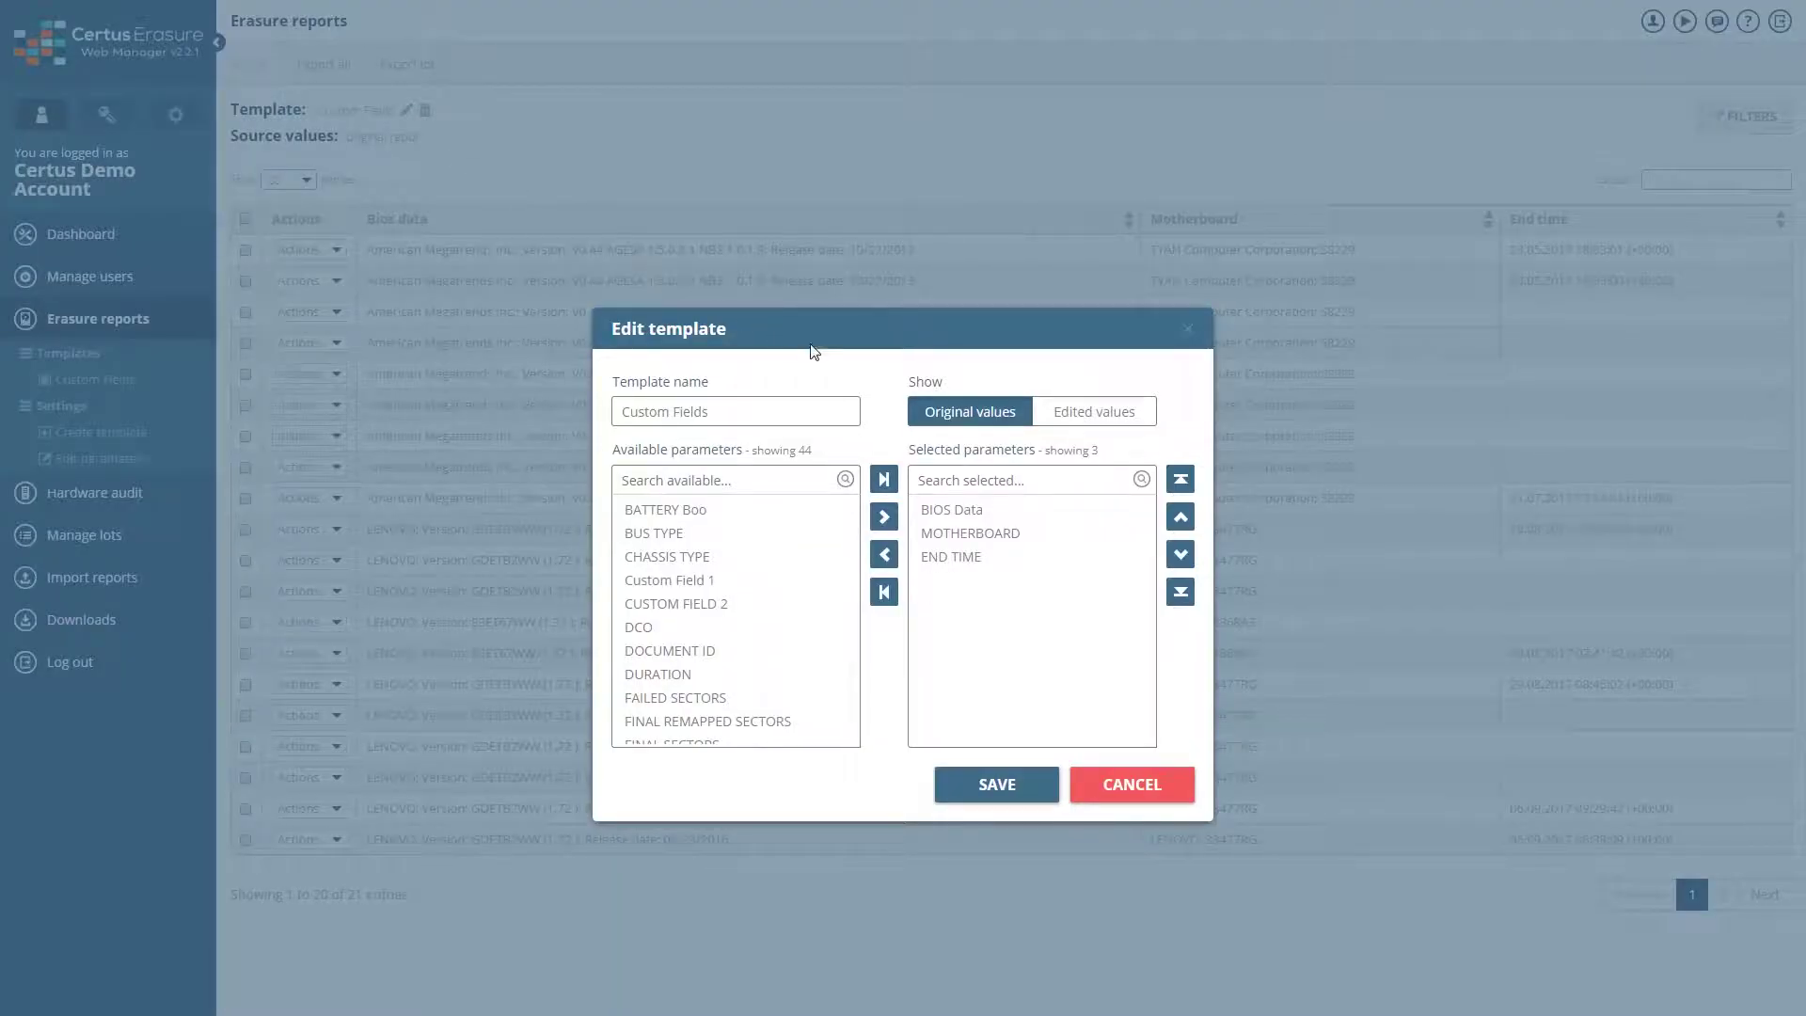
left_click(1070, 410)
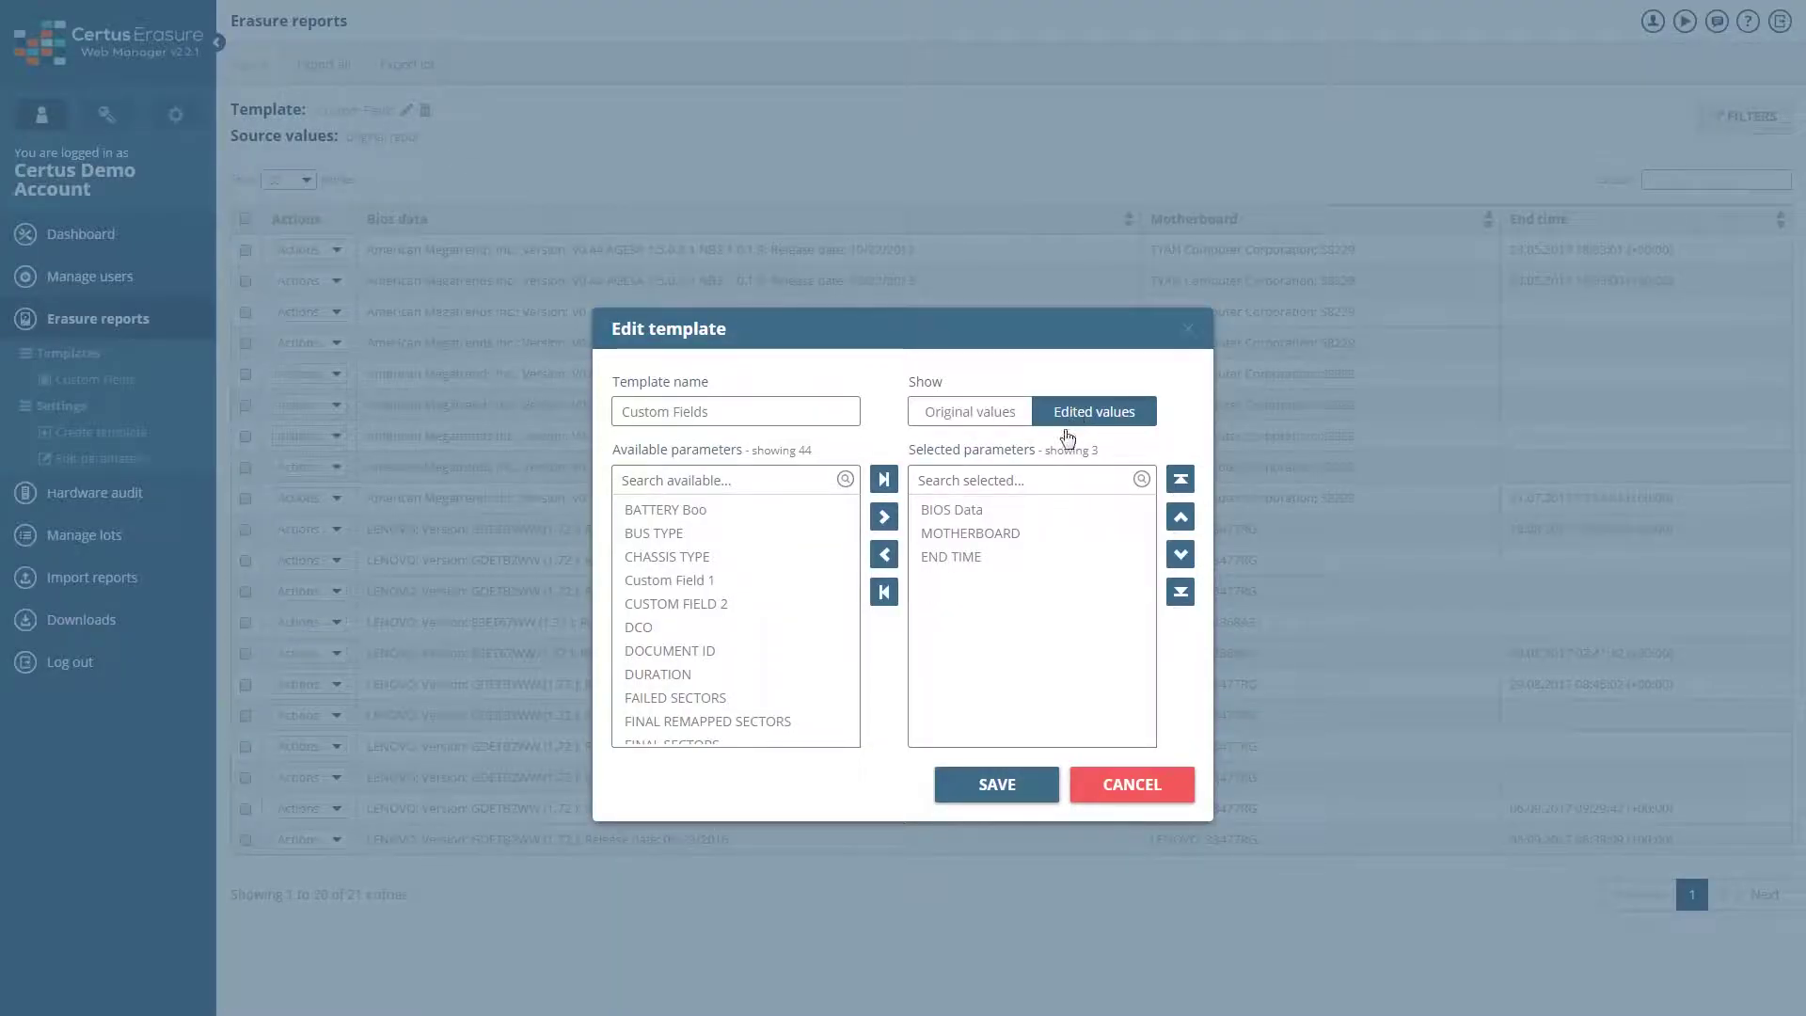
left_click(1013, 788)
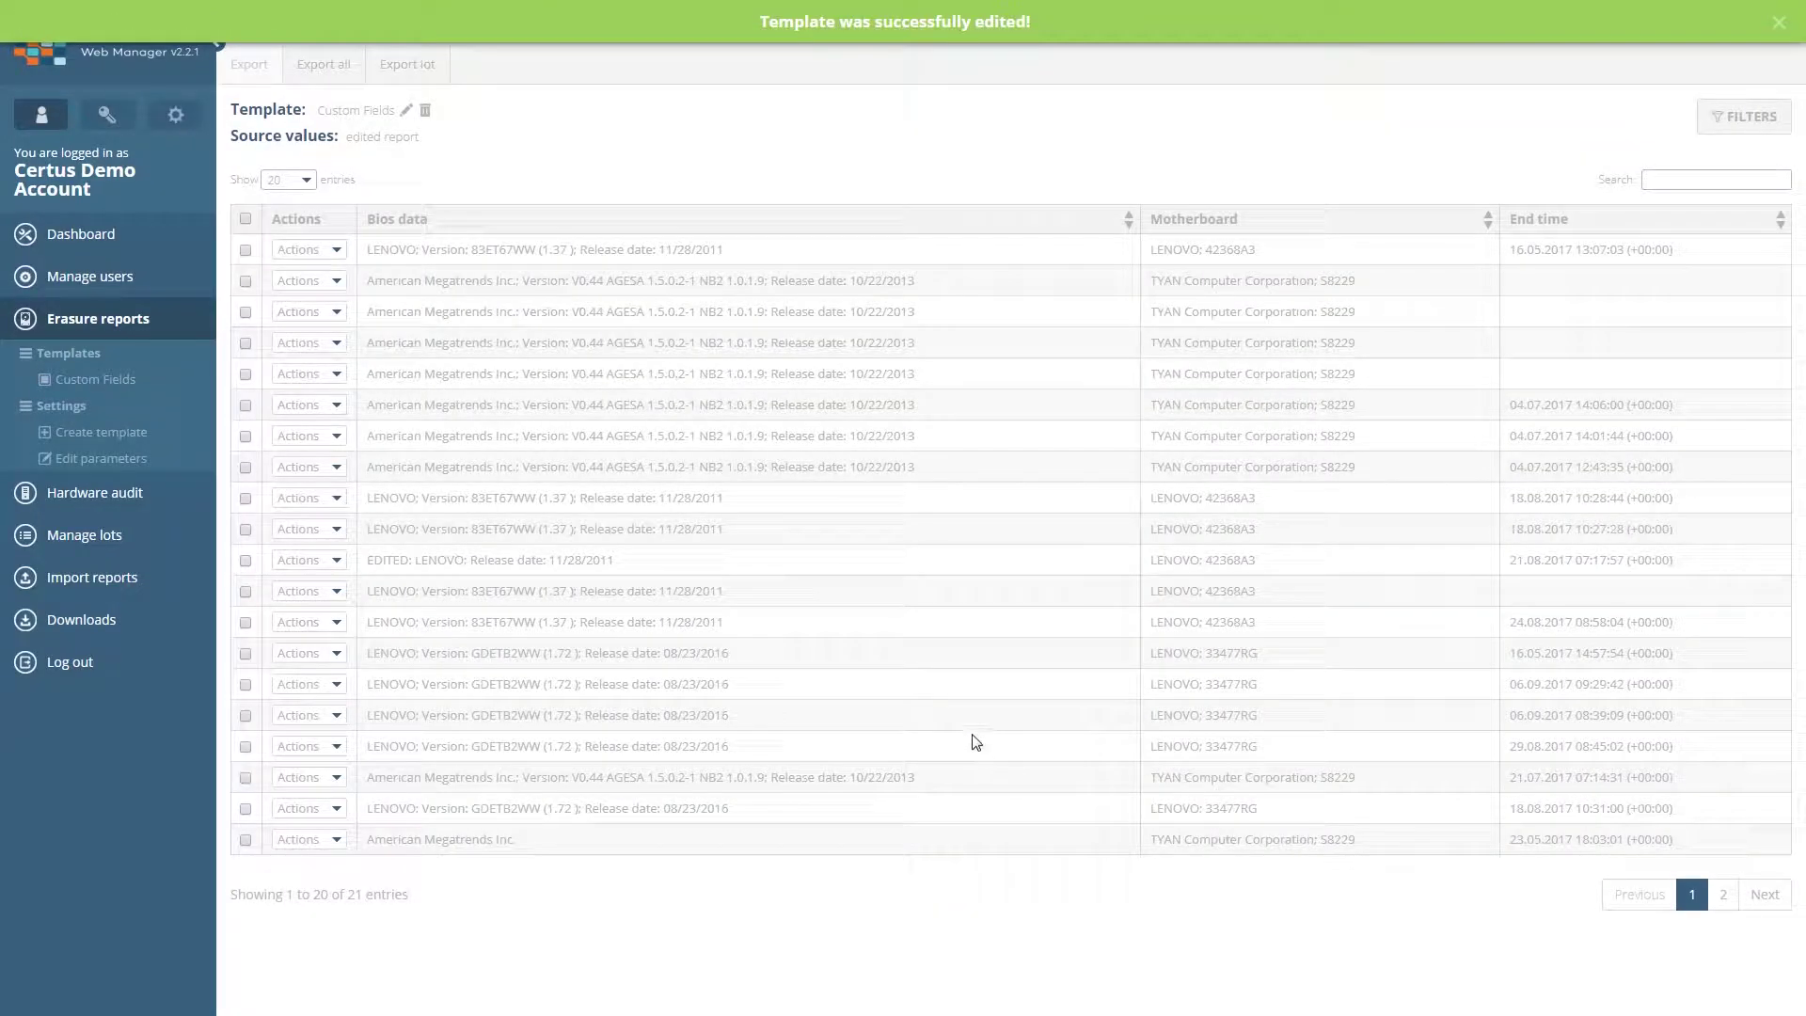
left_click(336, 839)
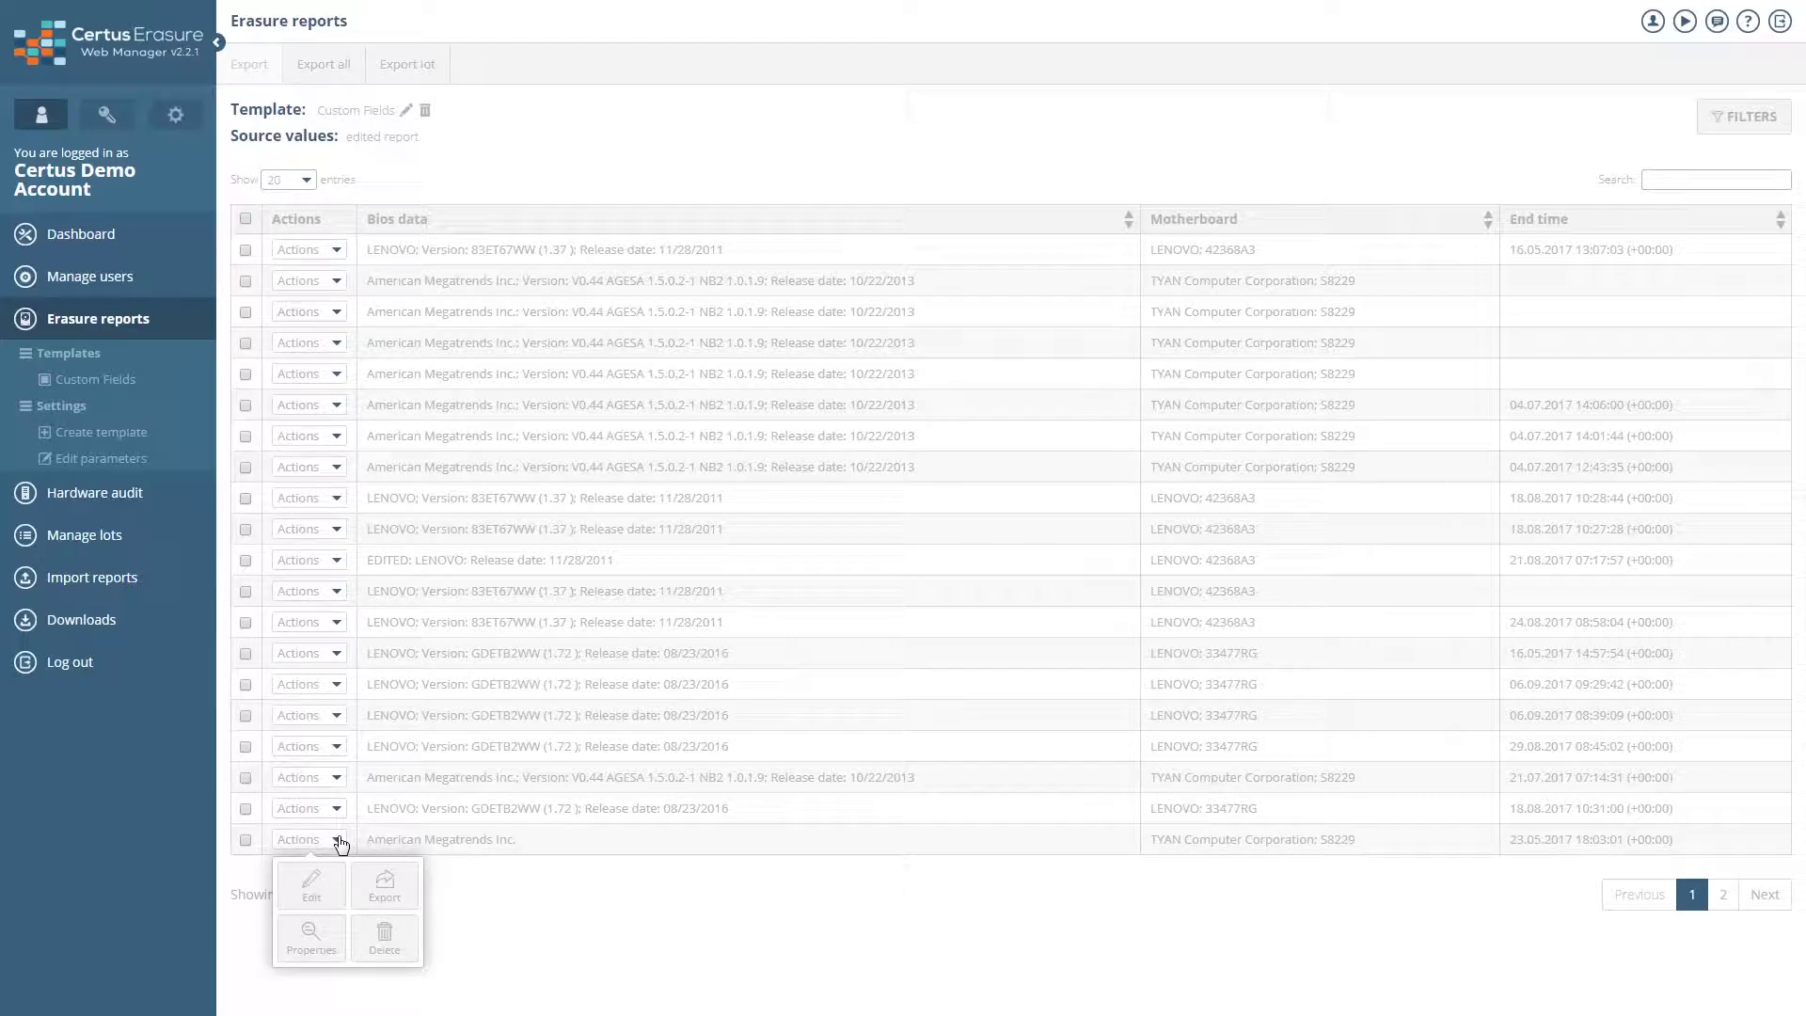
Open the last report's export settings and choose to export Edited values
left_click(377, 900)
left_click(373, 909)
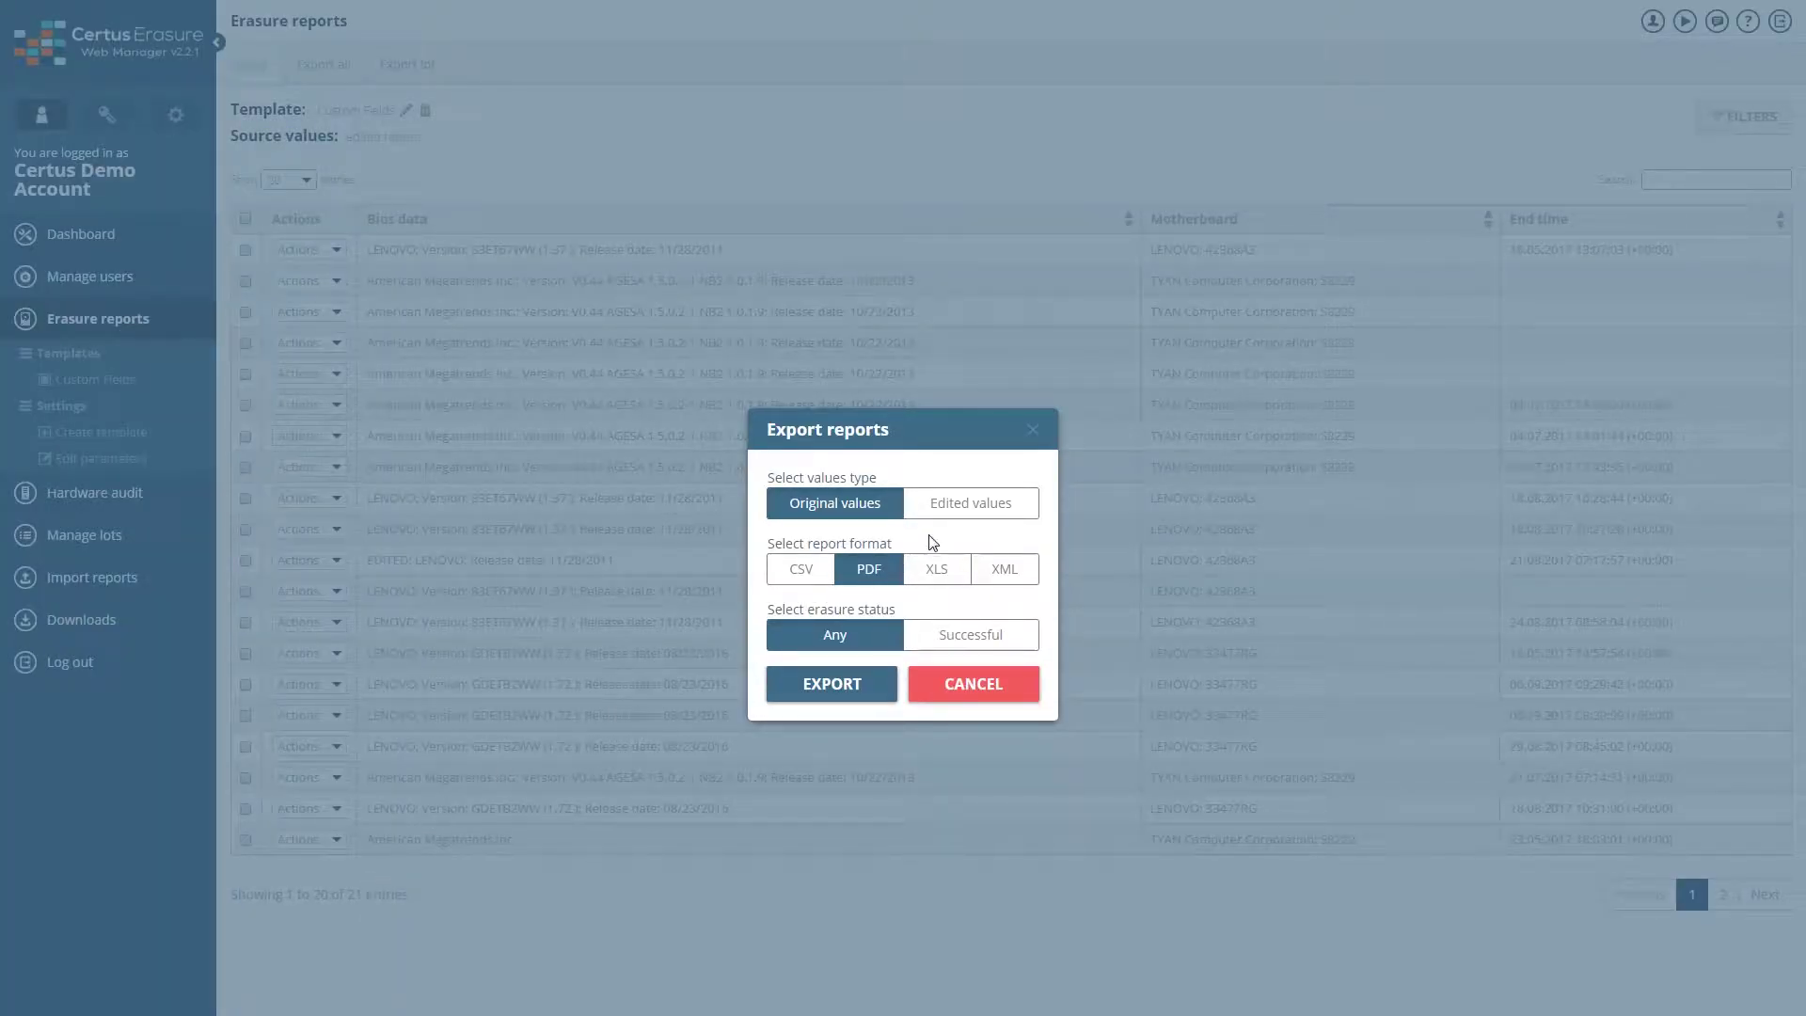
left_click(944, 508)
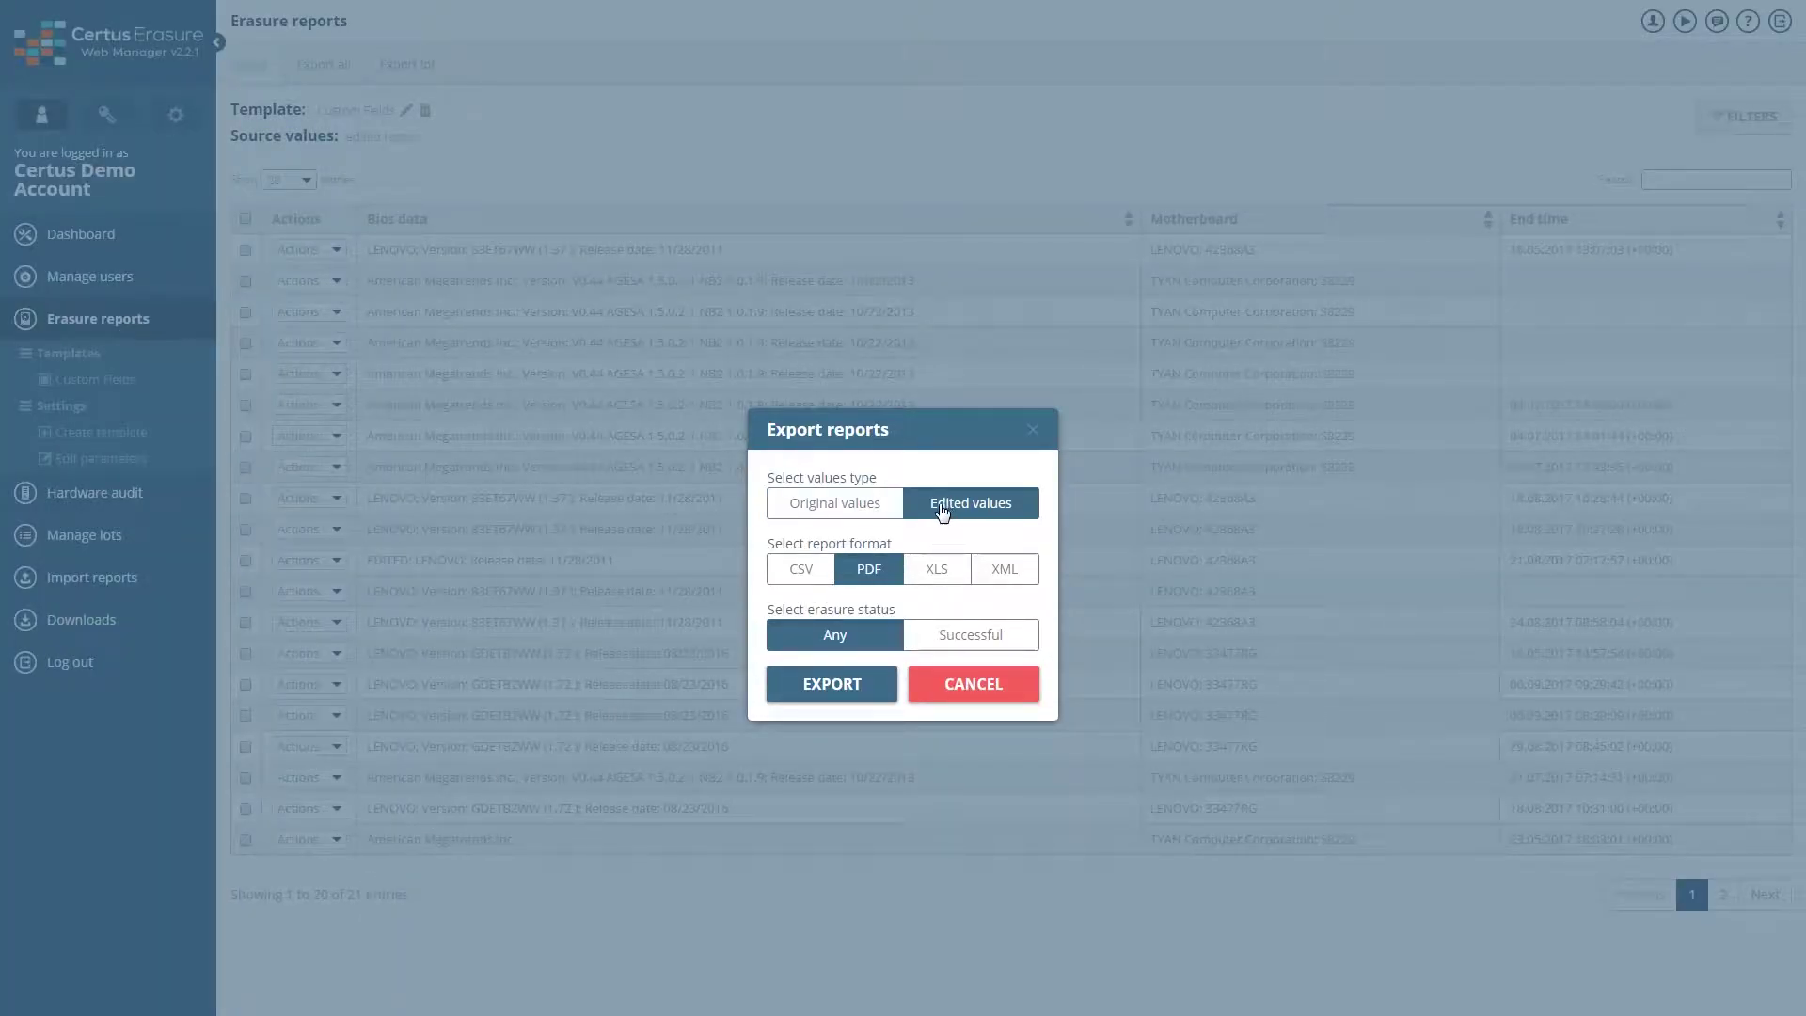
left_click(849, 516)
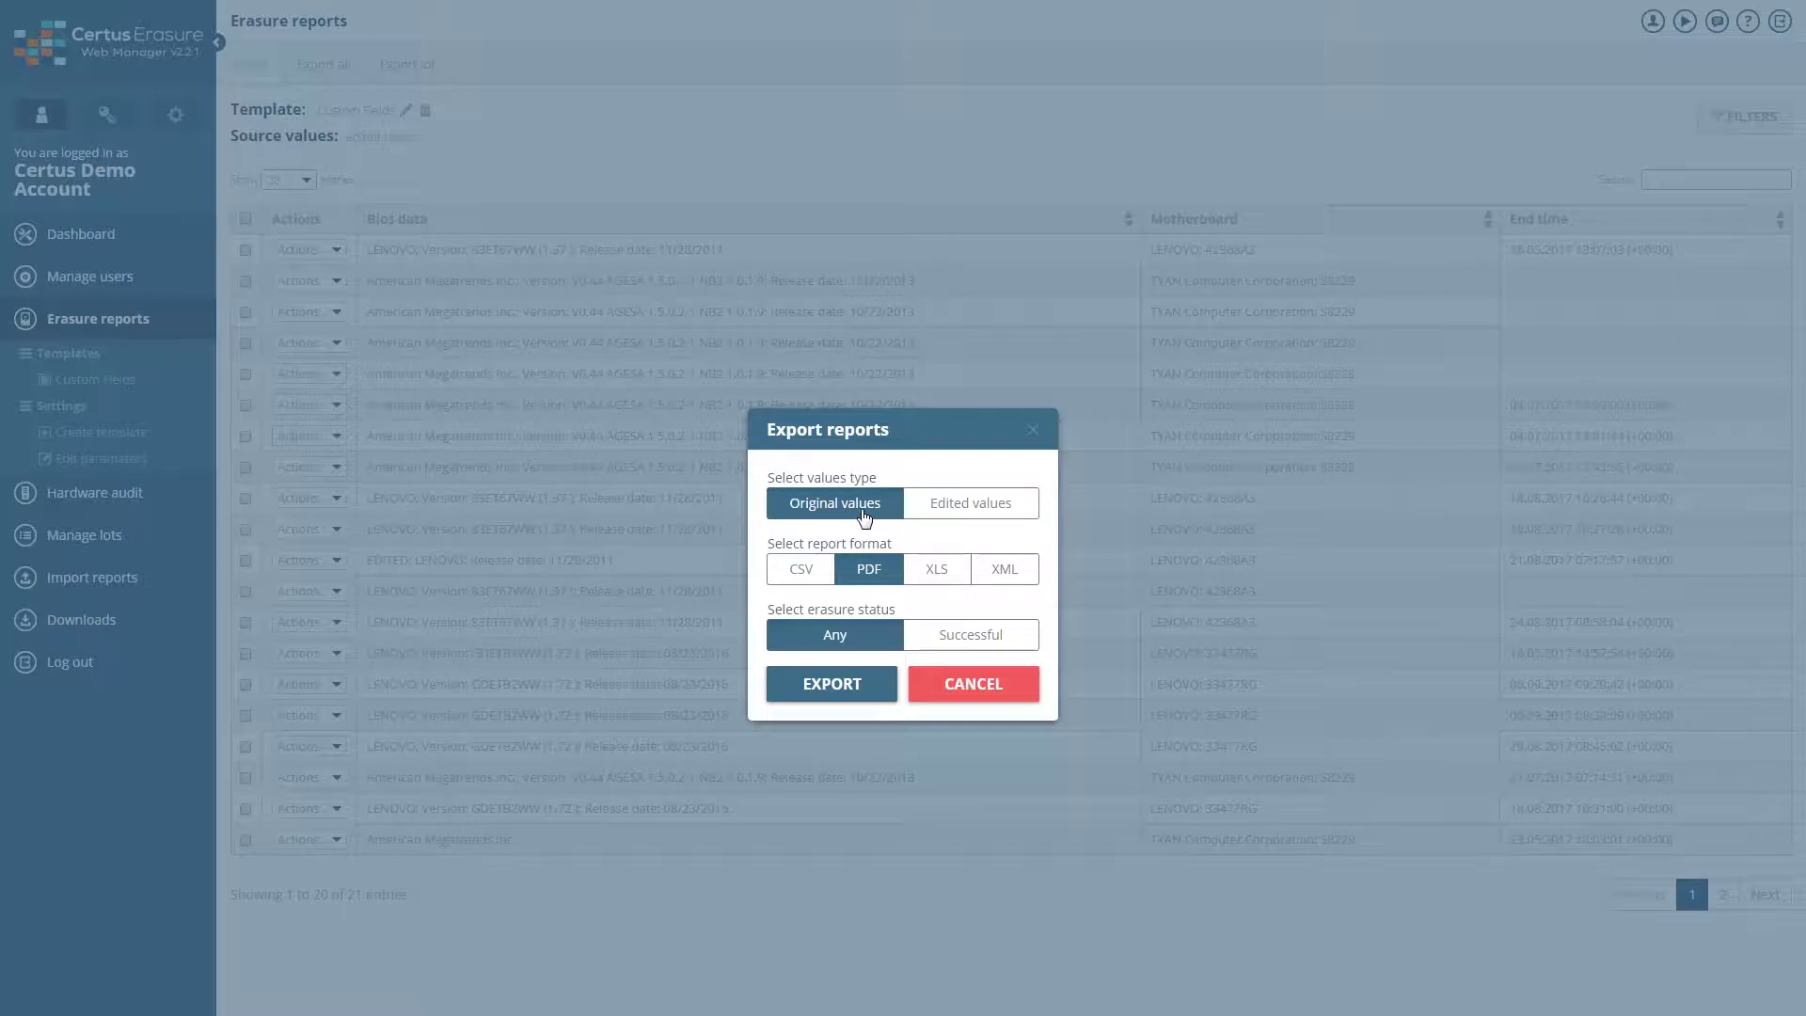
left_click(938, 516)
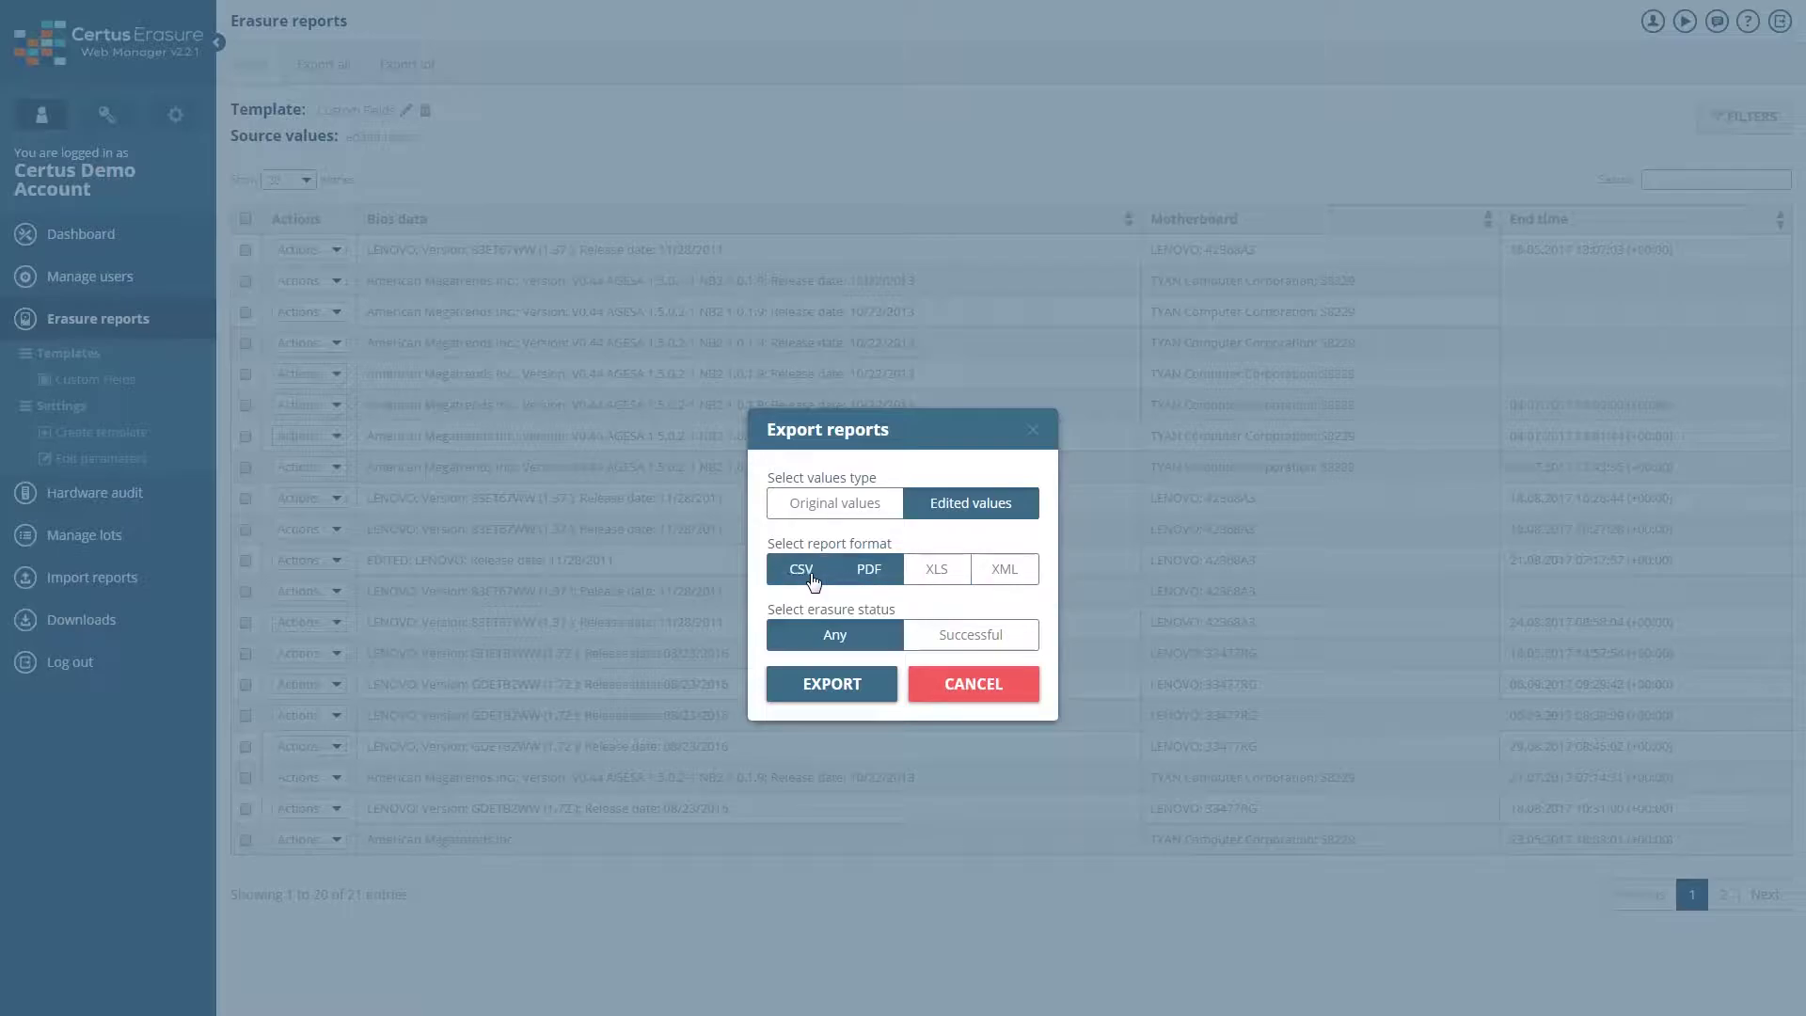
Export the report to PDF, confirm BIOS reads American Megatrends Inc., then leave the viewer
left_click(831, 686)
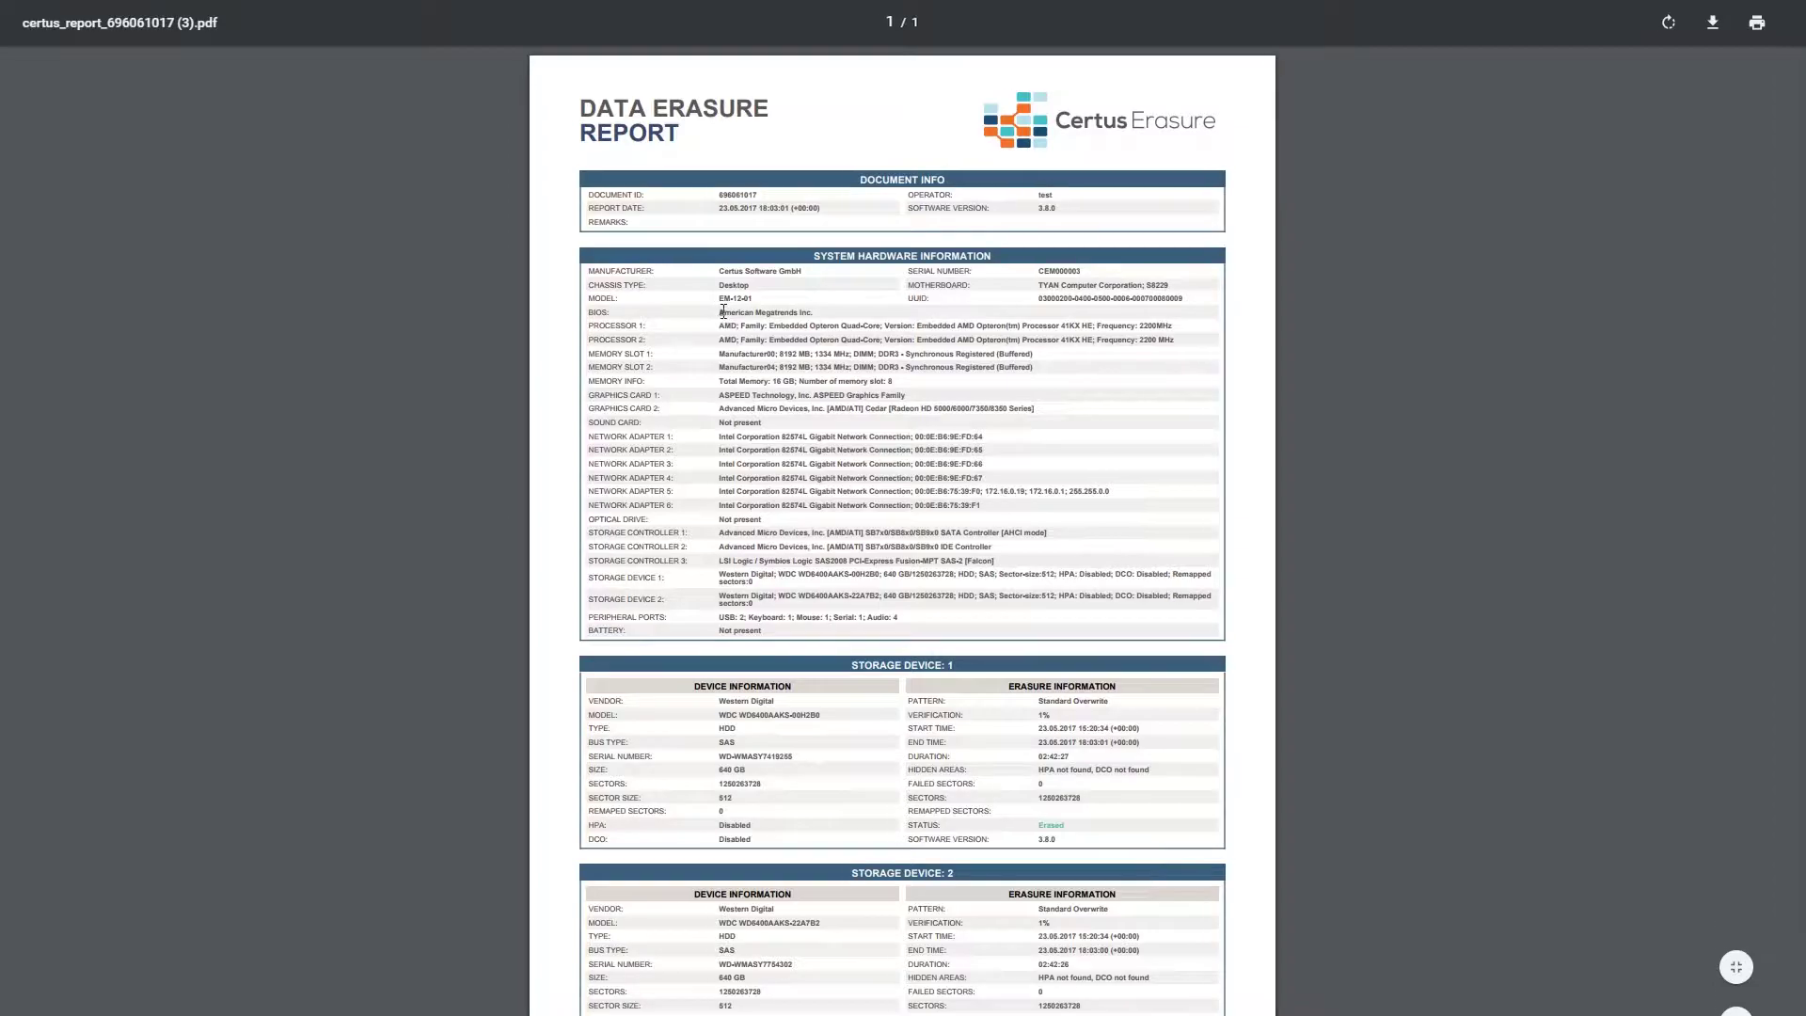
left_click_drag(718, 311, 818, 311)
key("alt+Tab")
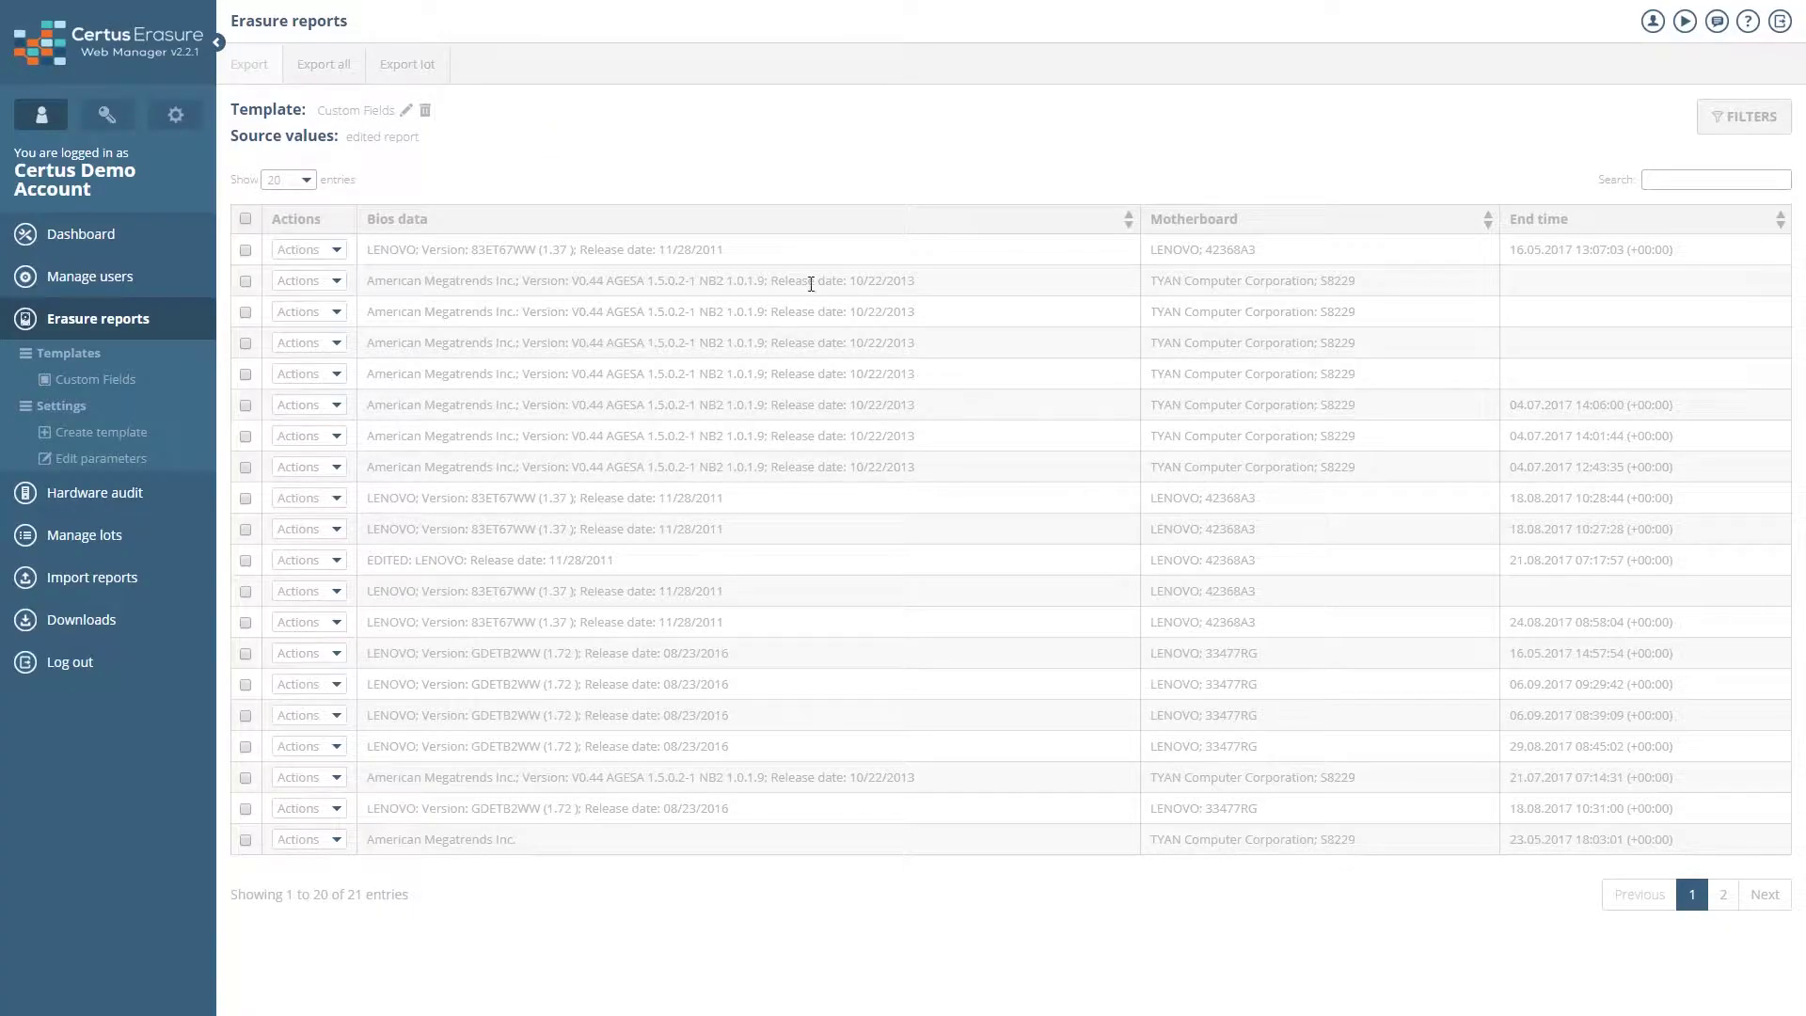
left_click(339, 374)
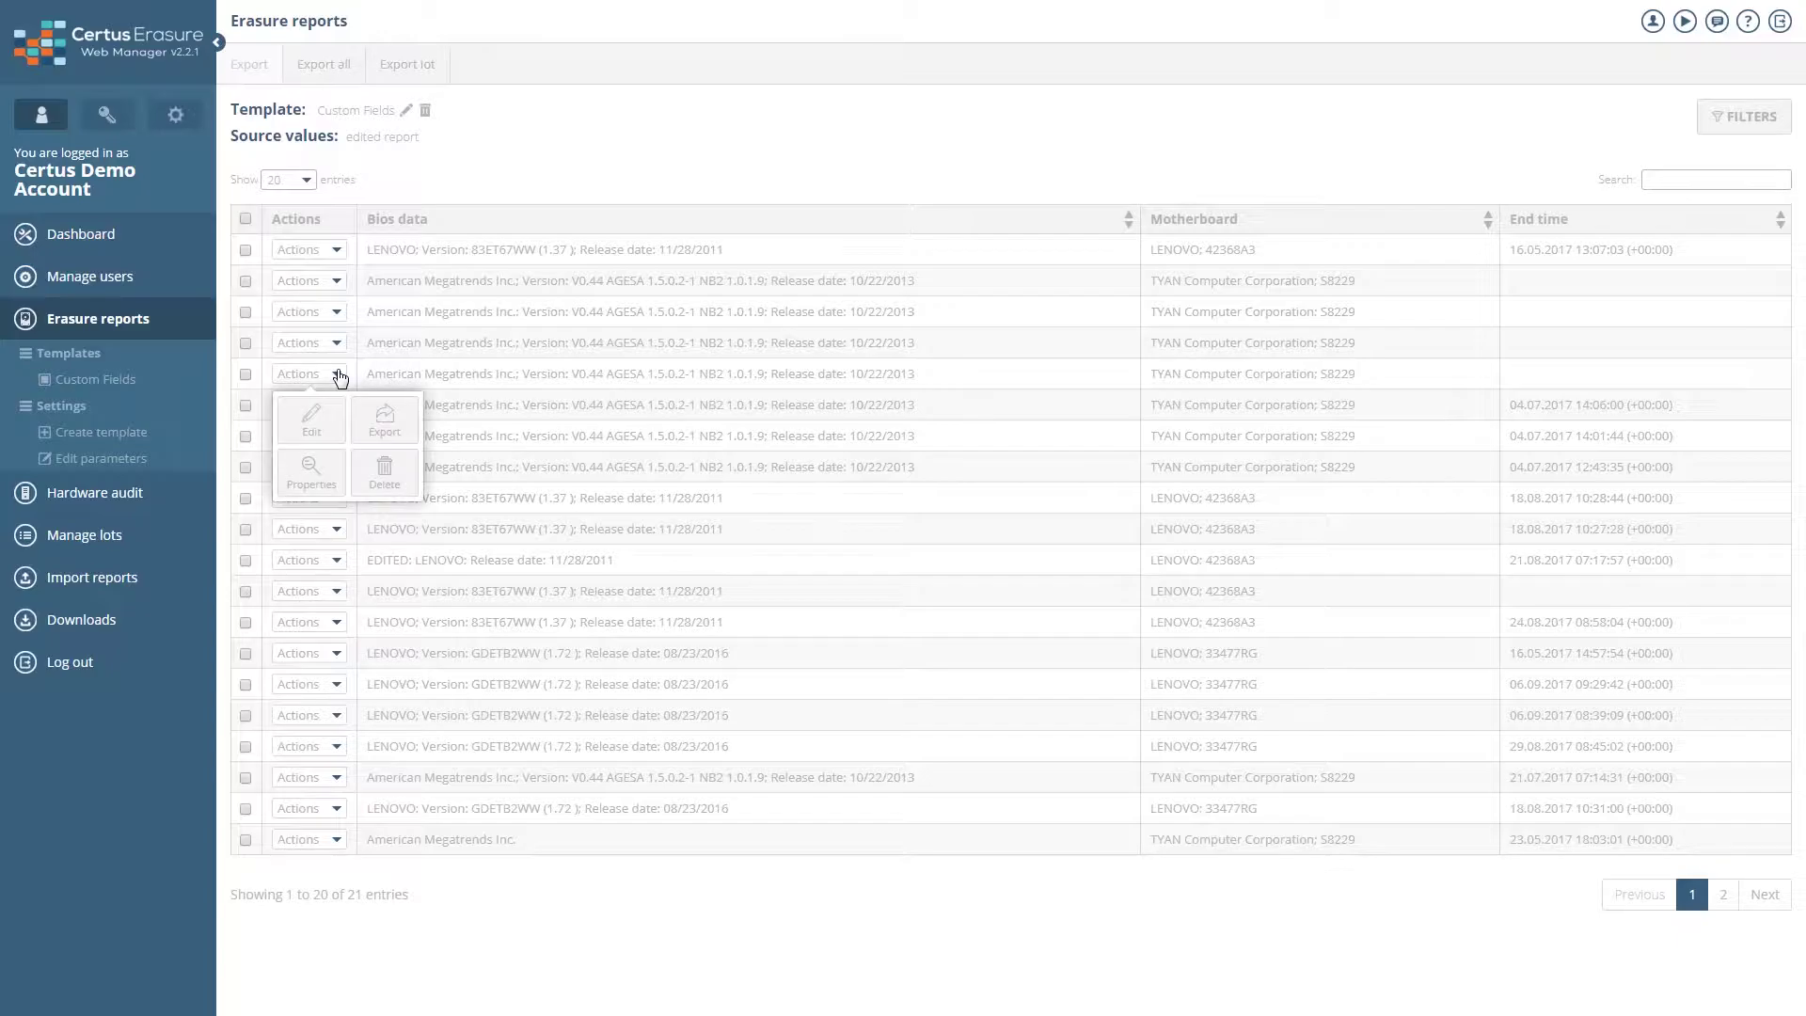
left_click(311, 470)
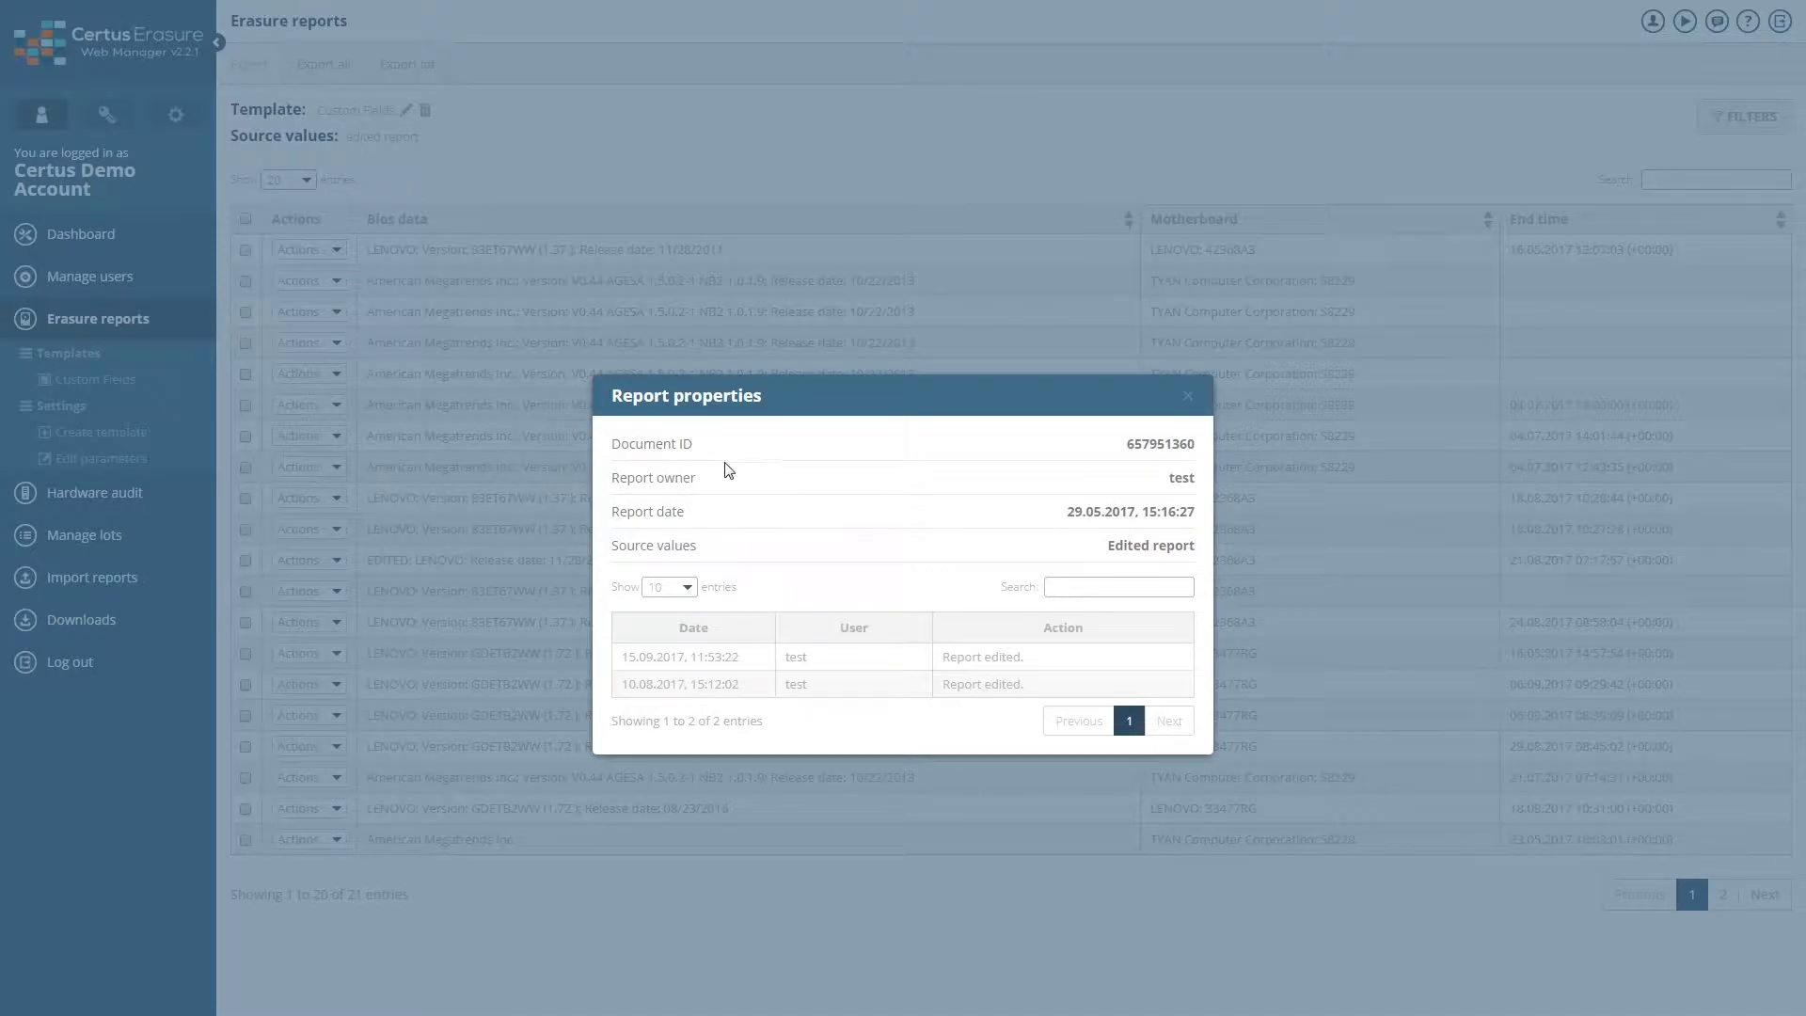
left_click(1188, 403)
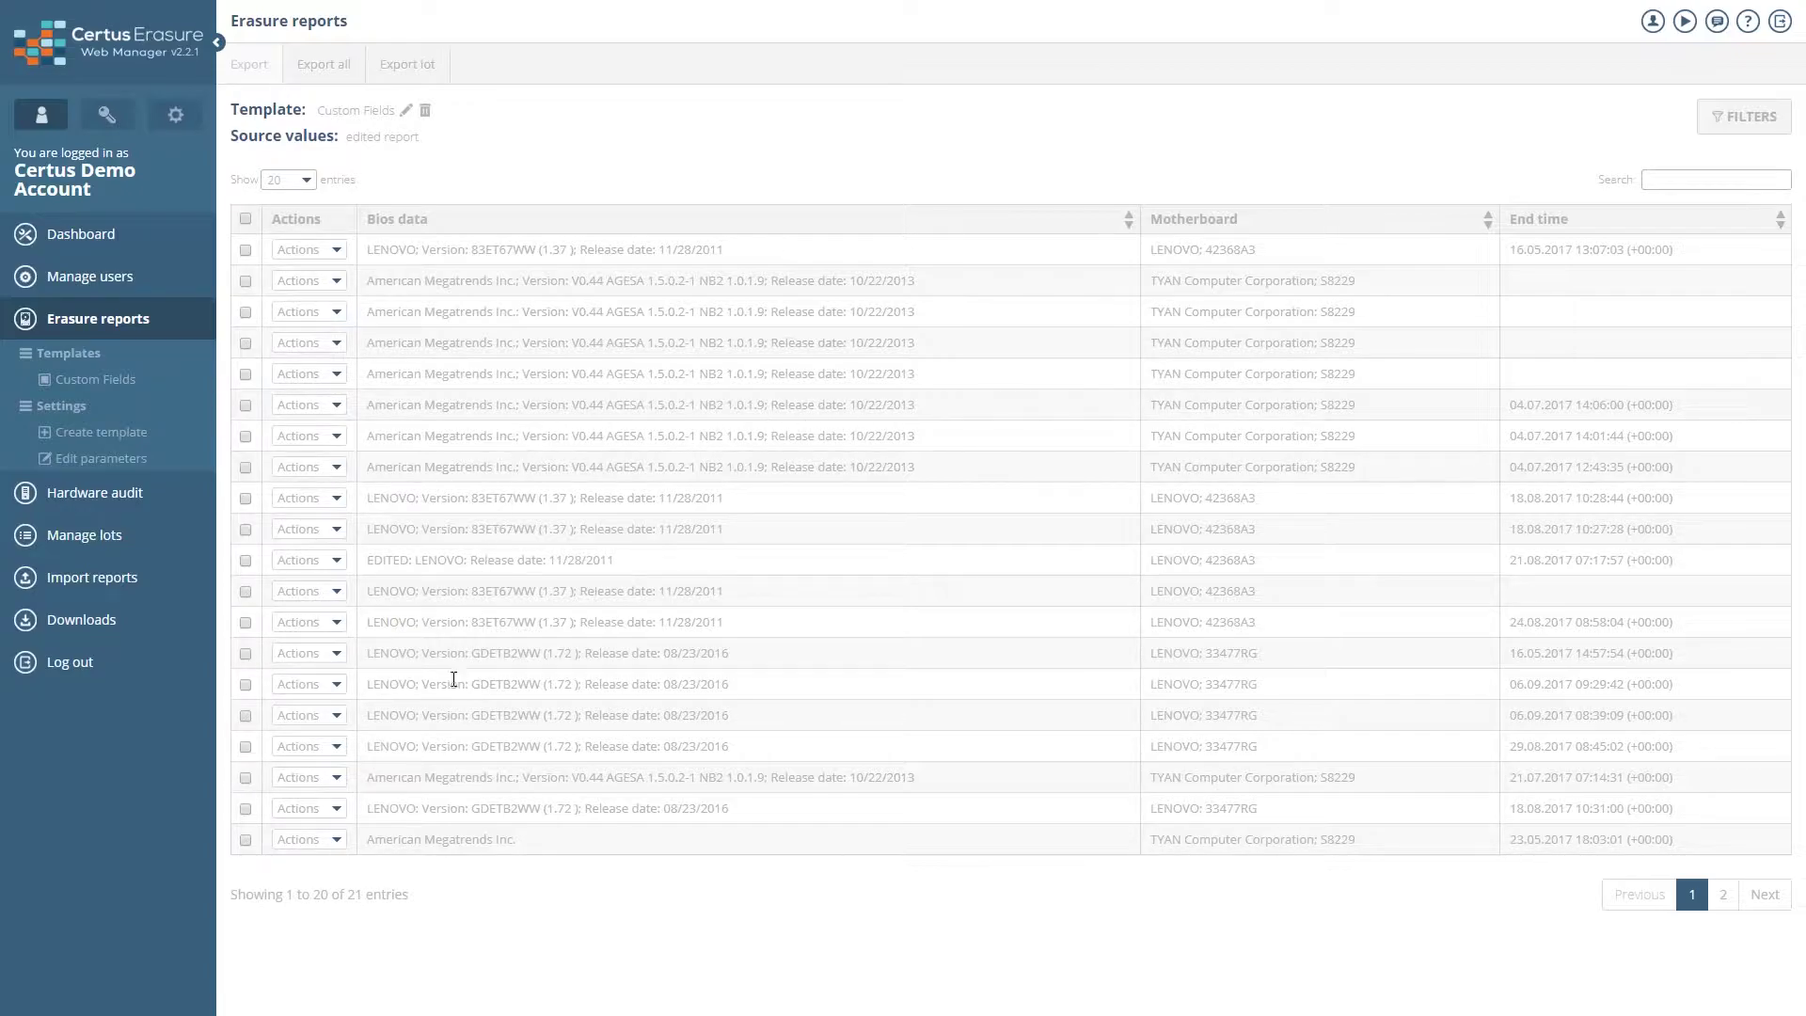
Open and dismiss the last report's Actions menu, then the Export all options
left_click(335, 841)
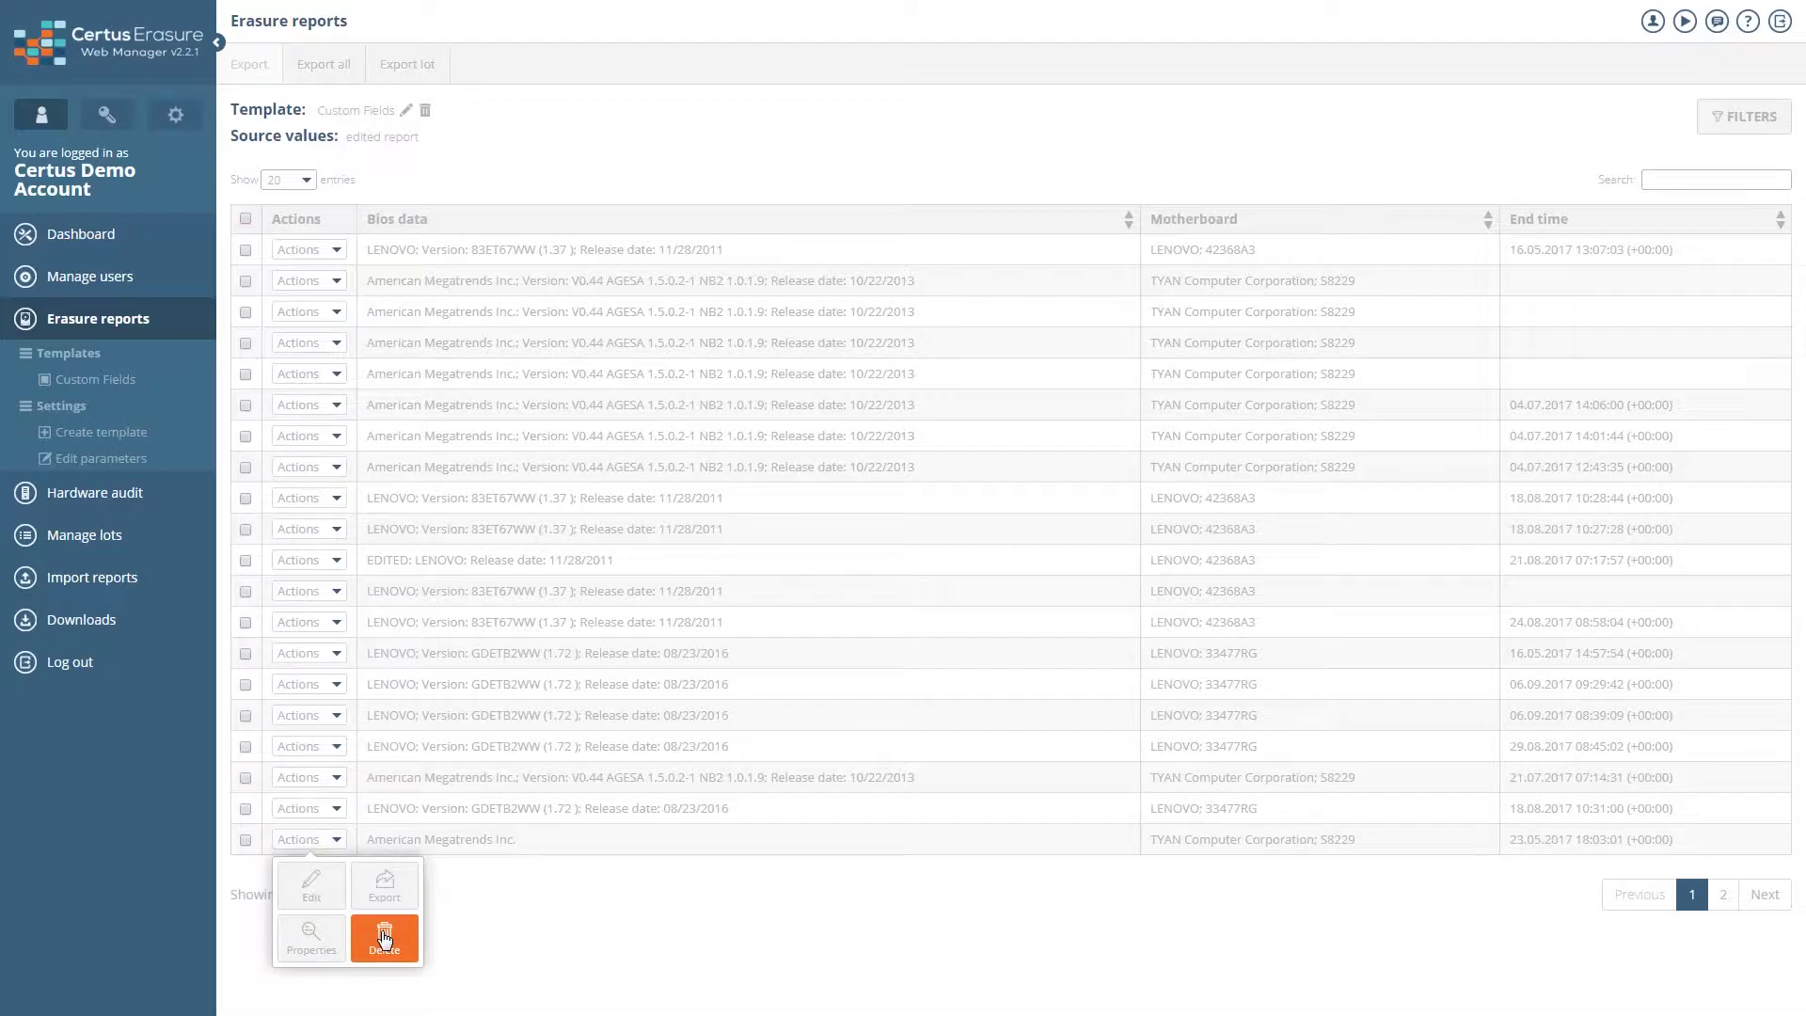
left_click(447, 926)
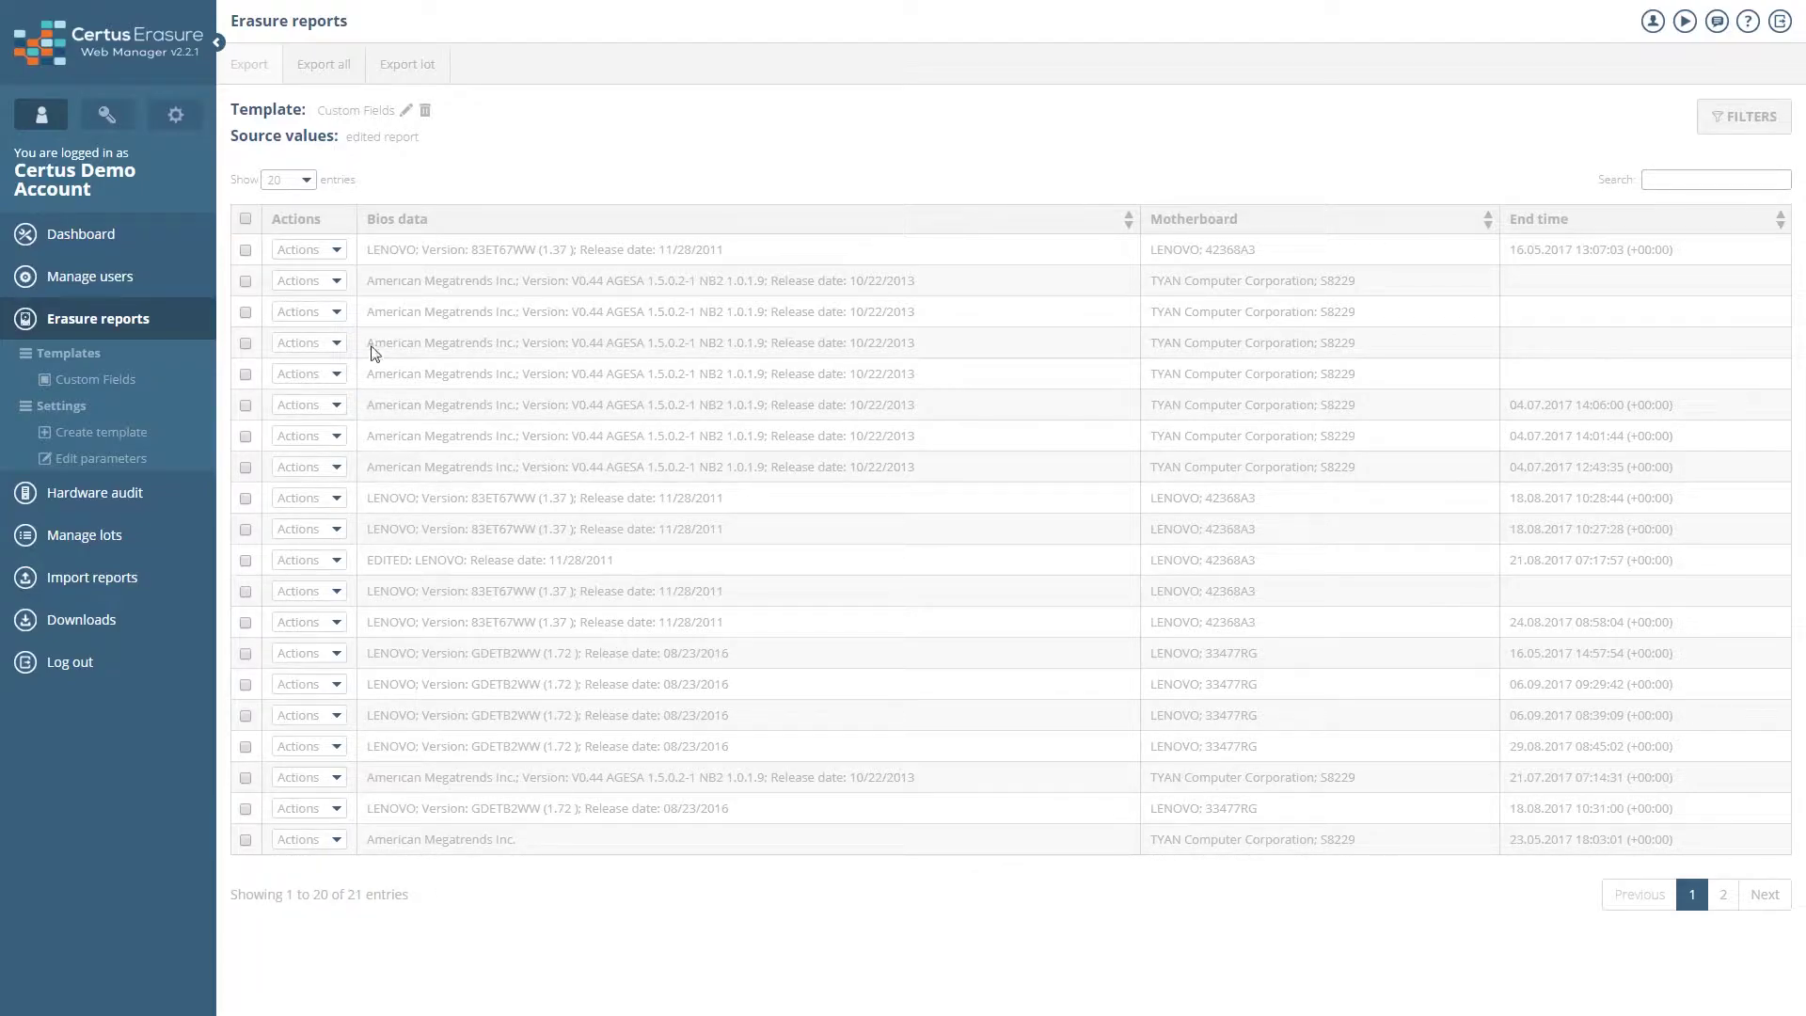
left_click(324, 66)
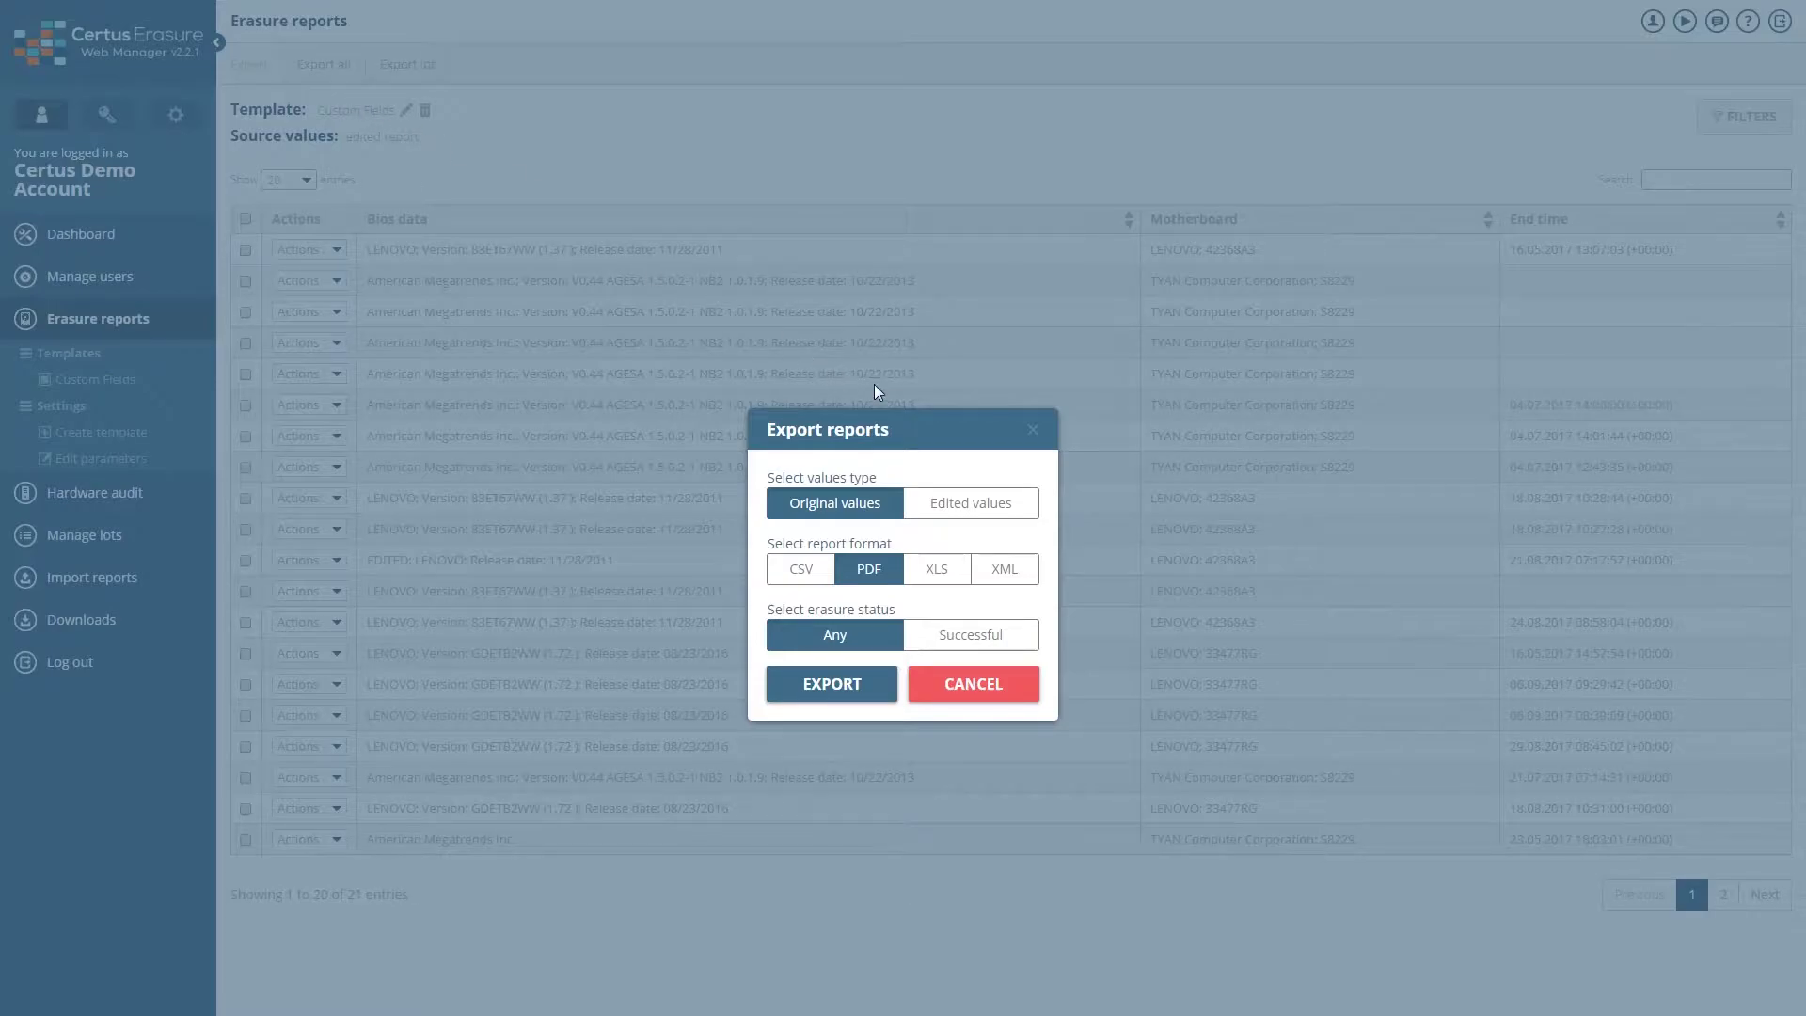
left_click(1033, 432)
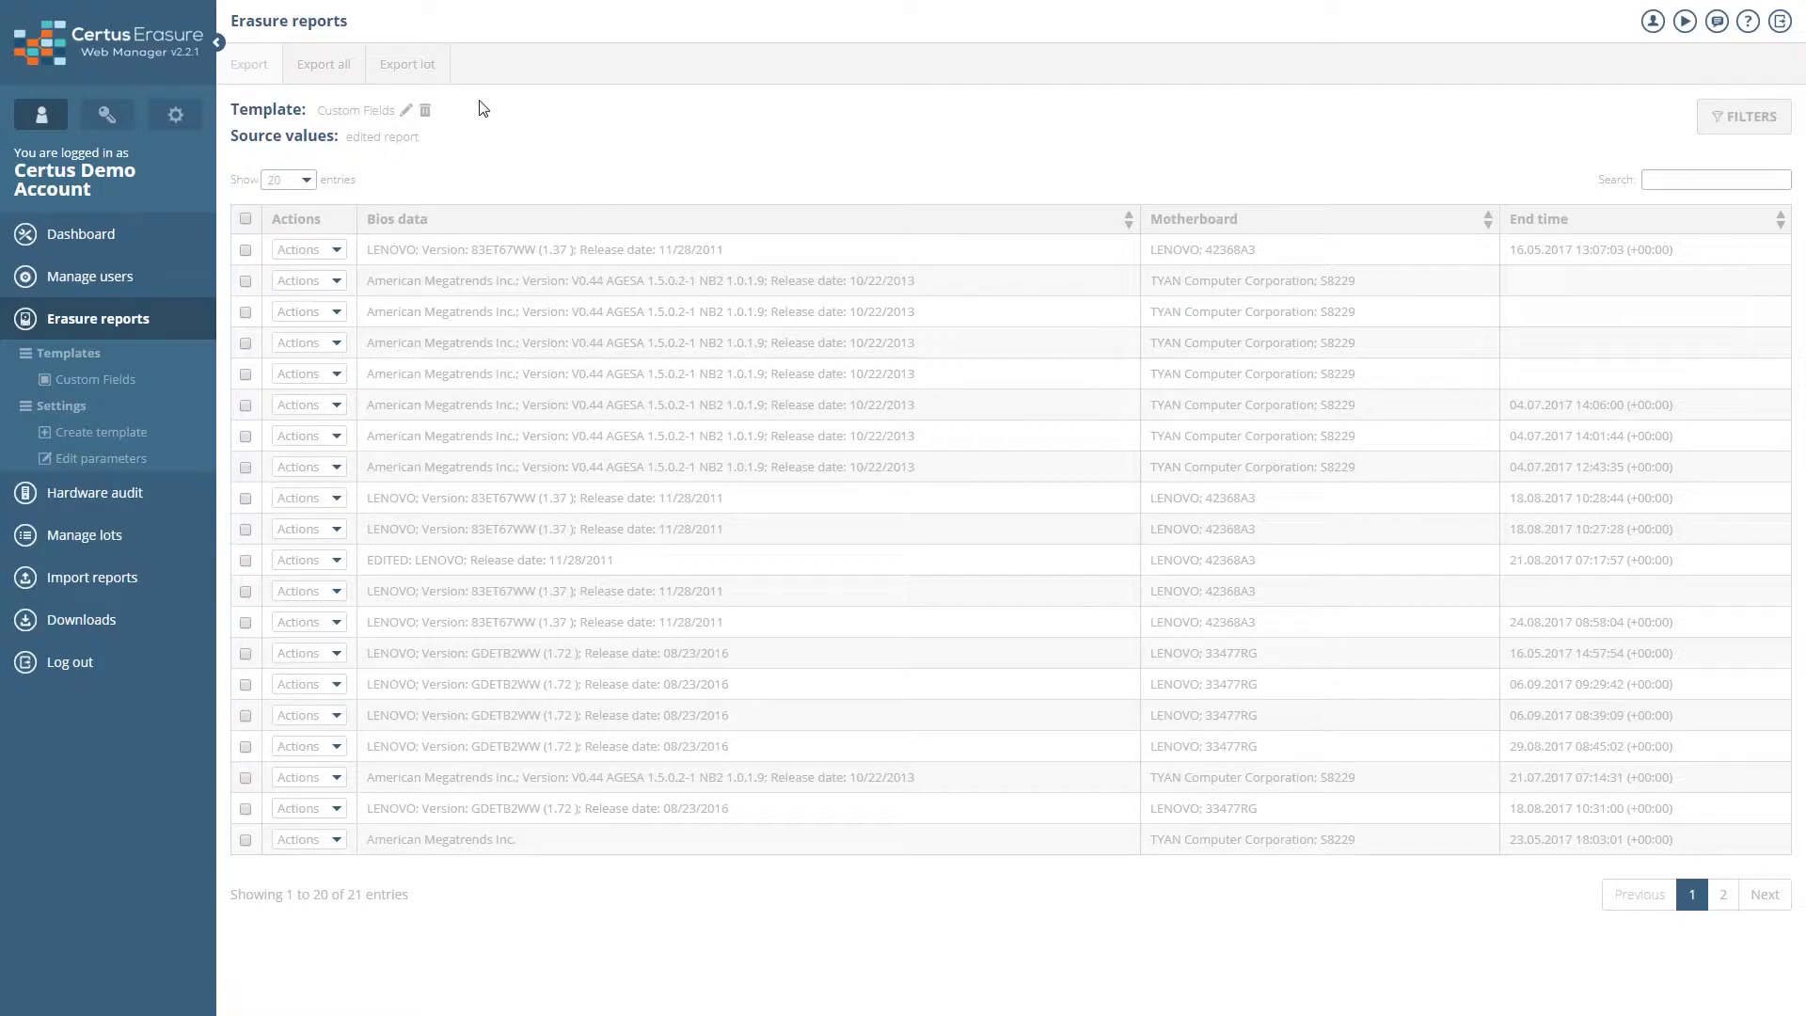
Open the lot export options and select Customer1_Lot-1 as the lot to export
left_click(436, 64)
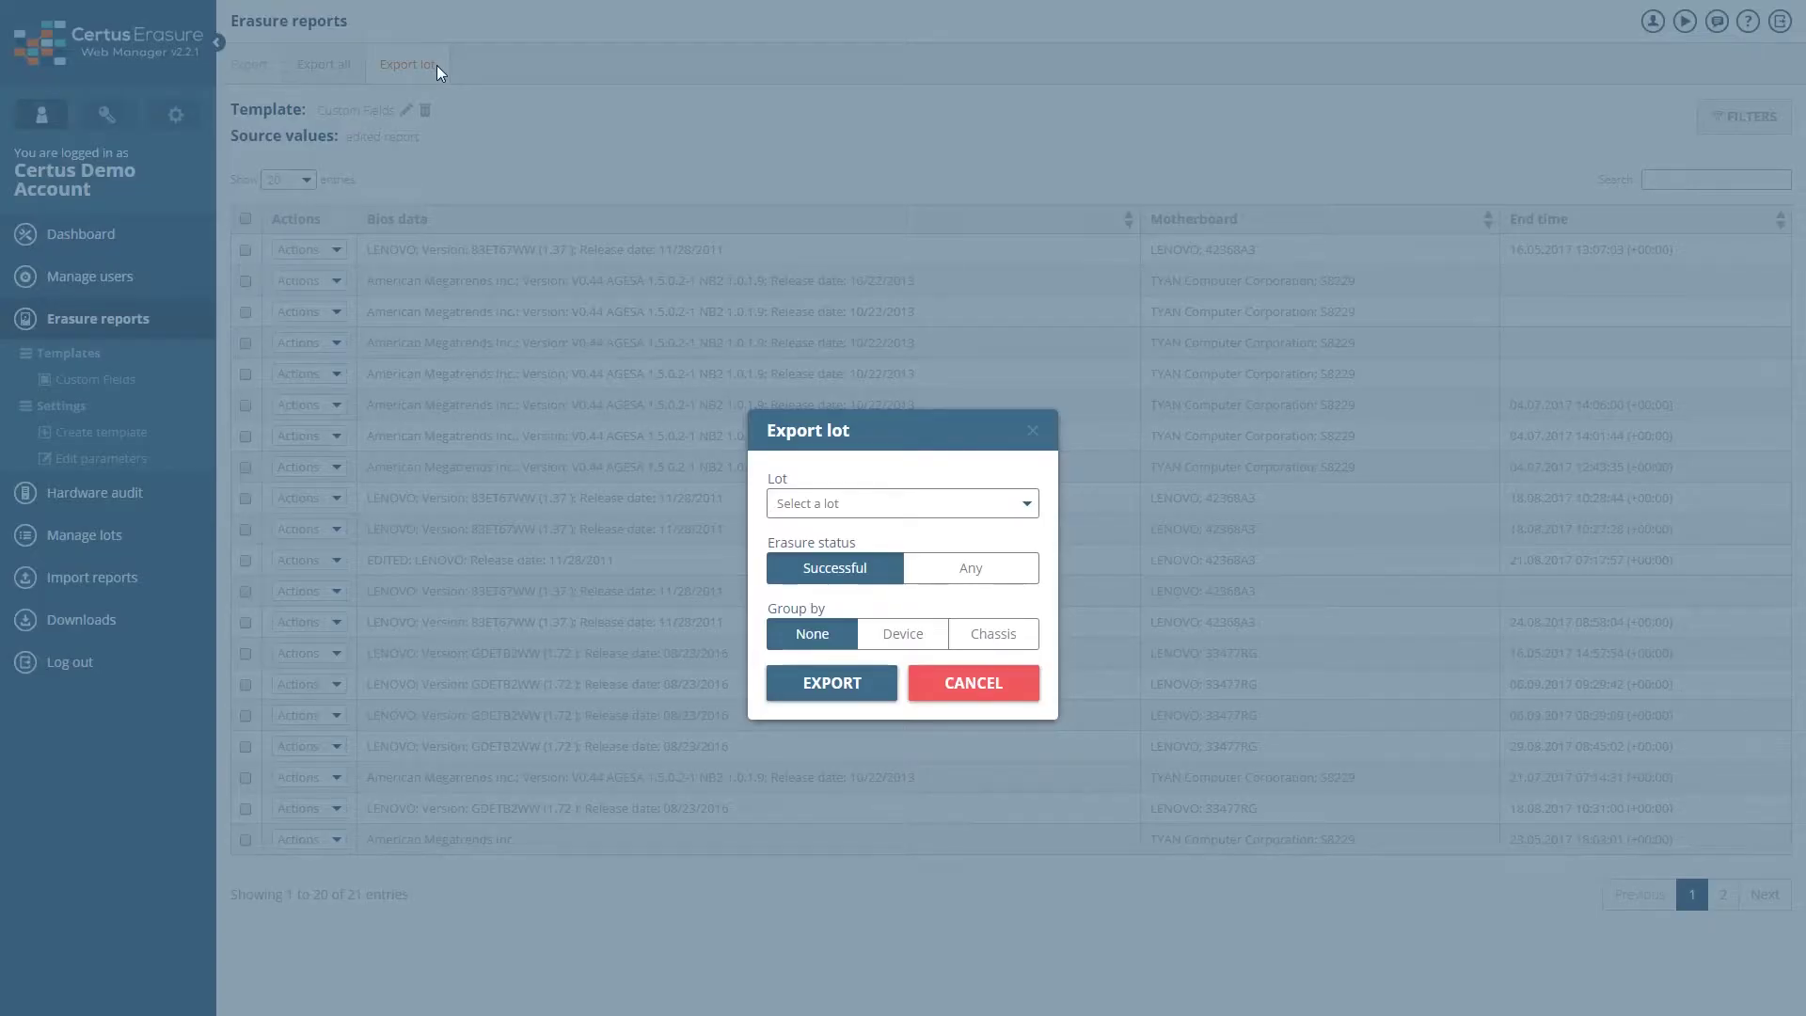
left_click(820, 508)
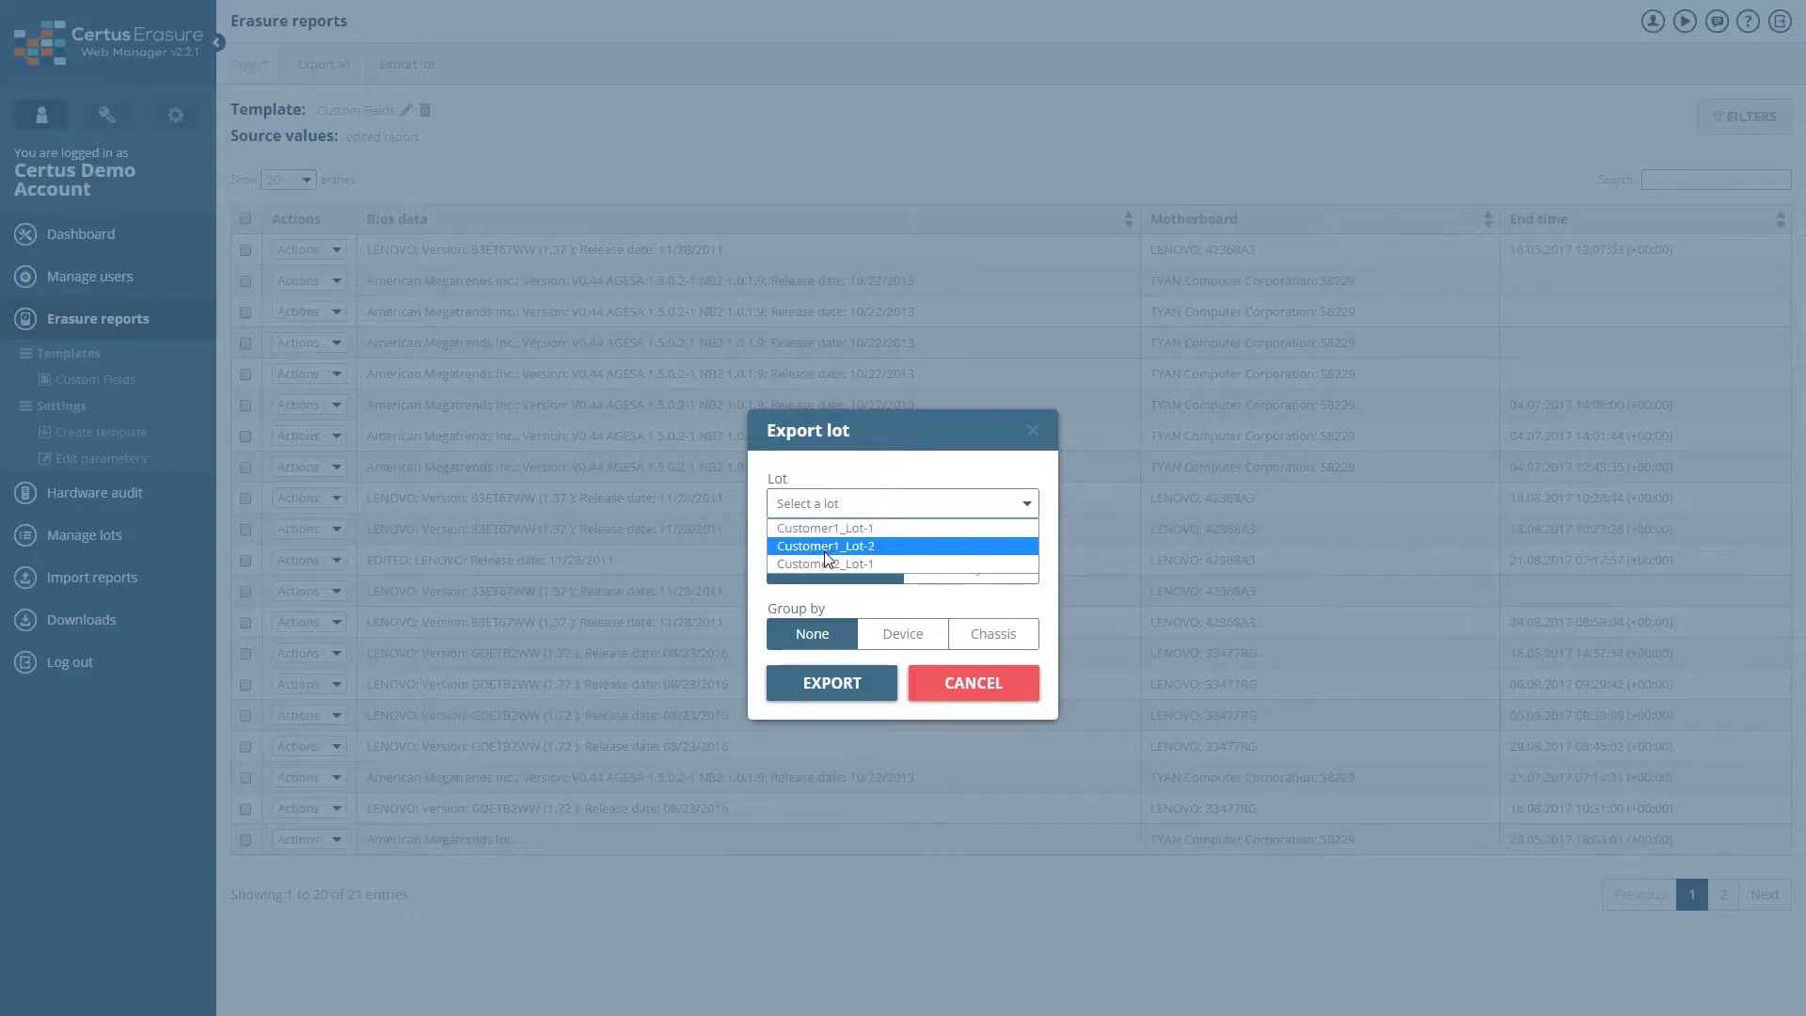
left_click(838, 525)
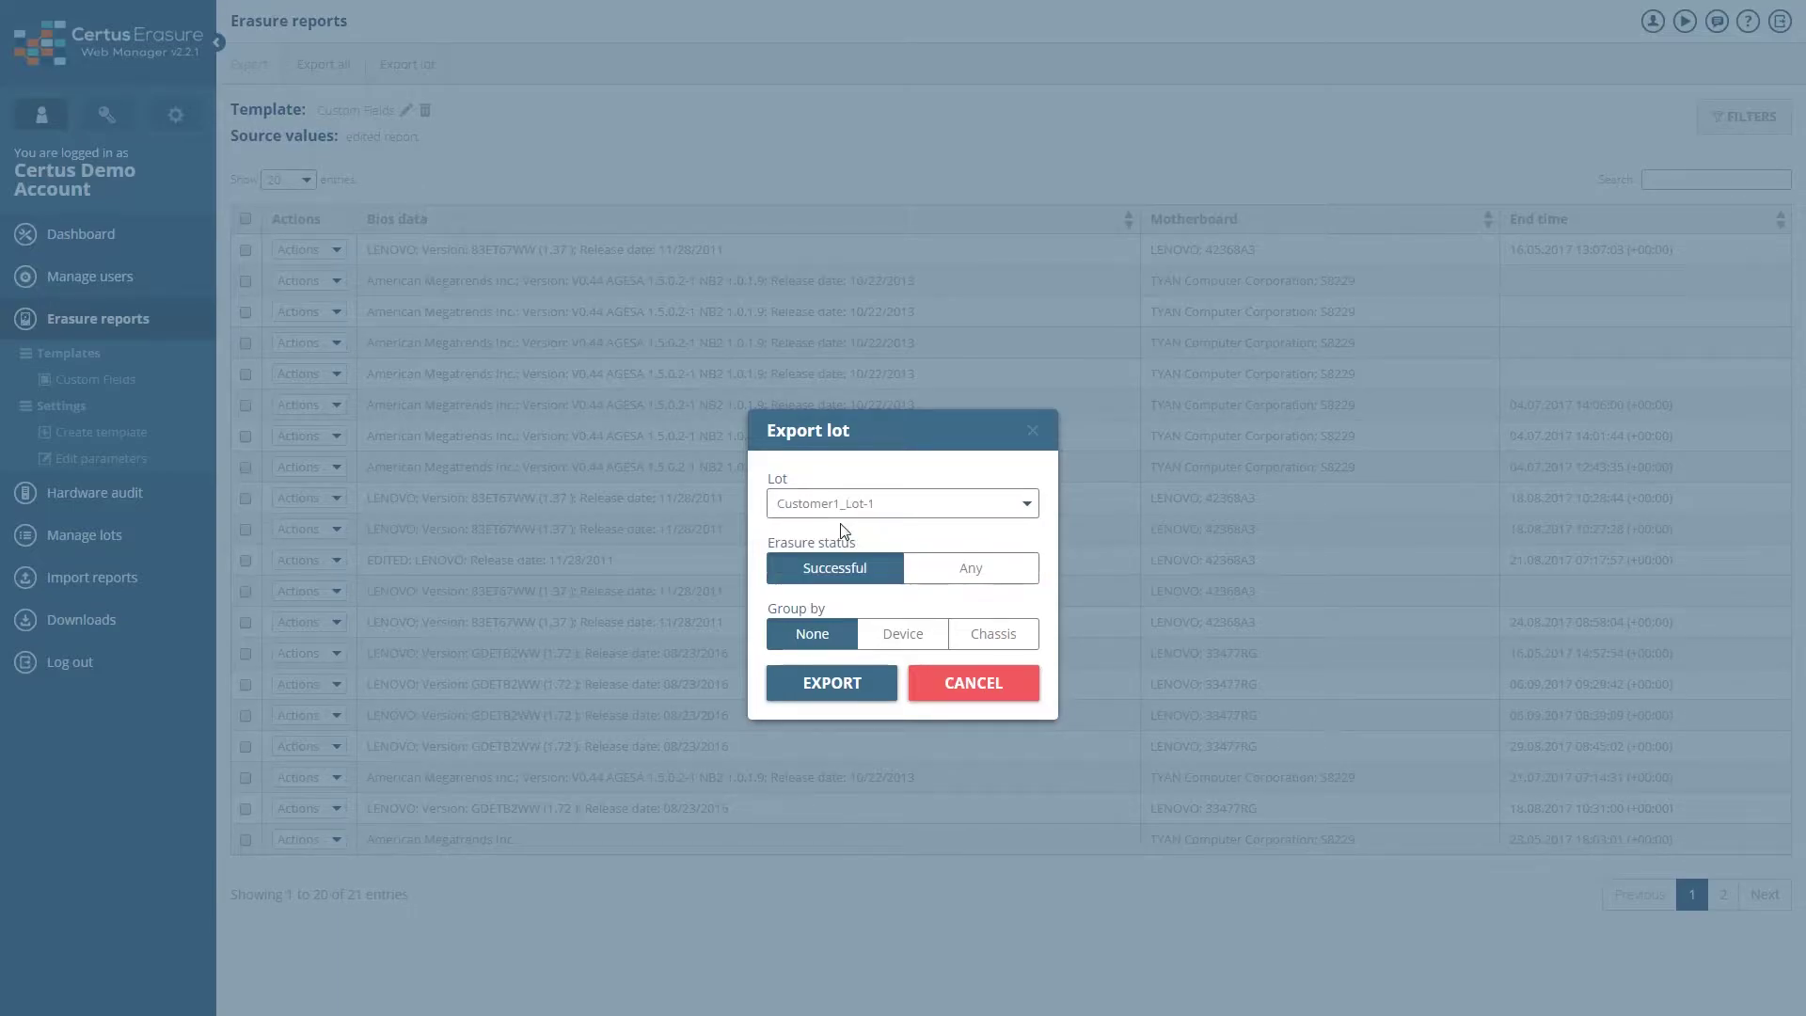